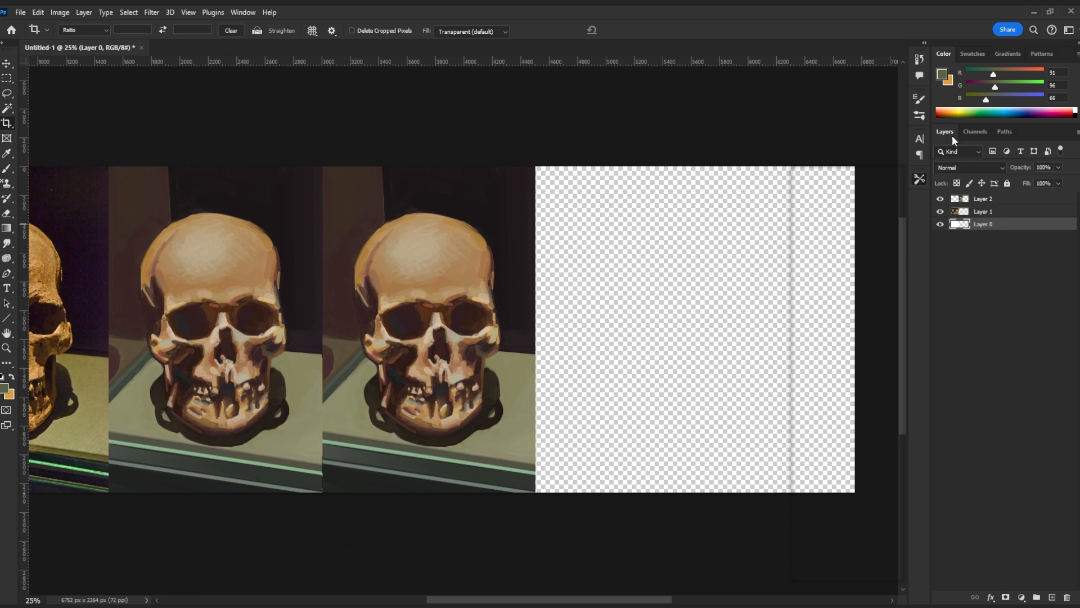
Fill Layer 0 with white so the empty canvas area beside the paintings becomes opaque
click(1075, 109)
key(alt+BackSpace)
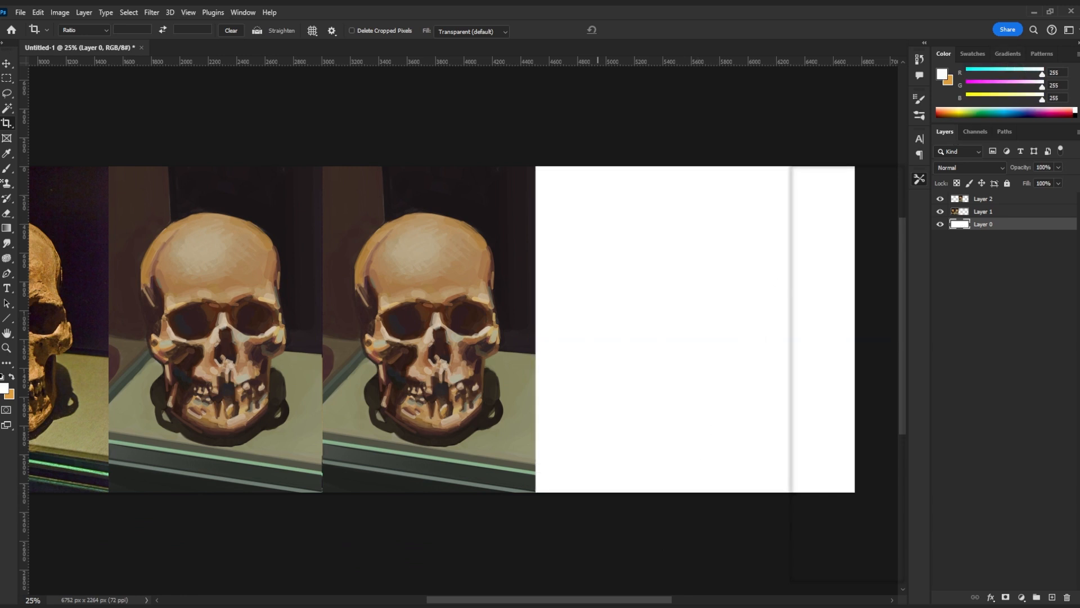
scroll(563, 444, down, 2)
scroll(608, 438, up, 3)
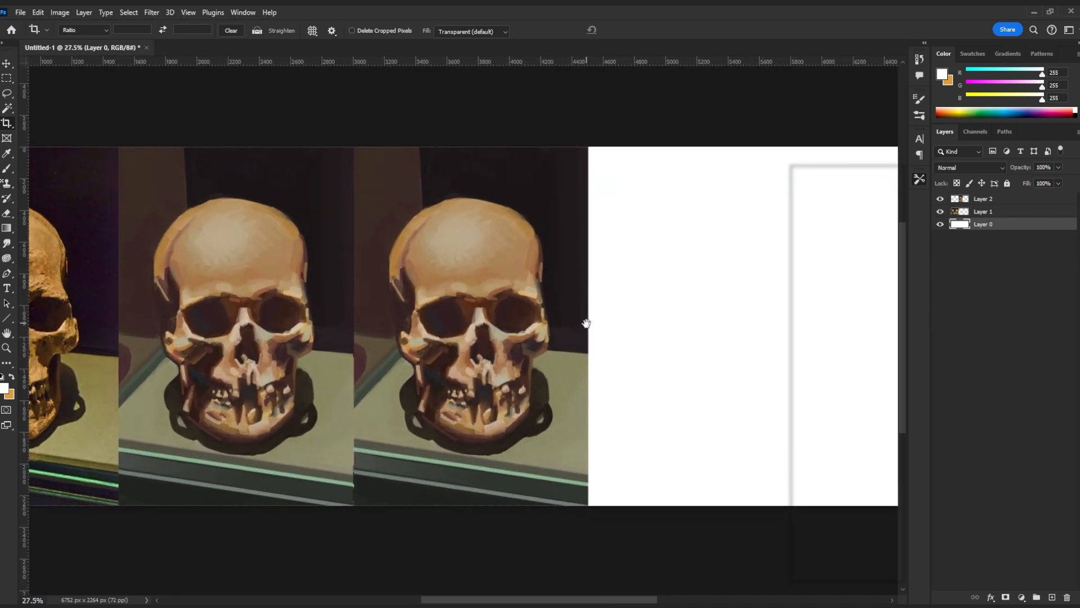
Add a new empty layer above Layer 2 for brush work
key(b)
click(996, 199)
click(1052, 597)
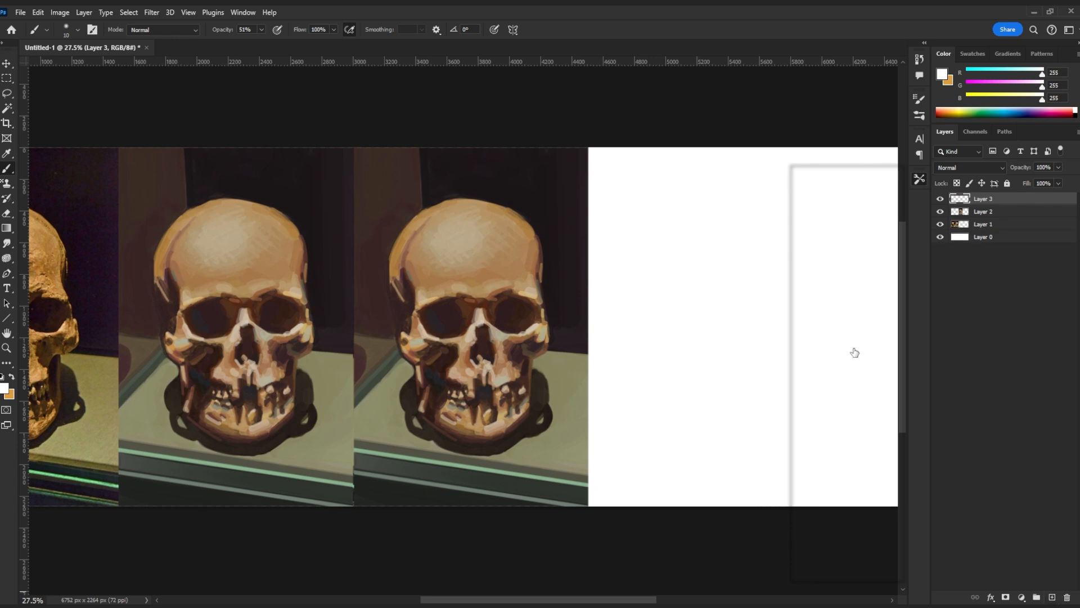
Switch to a fine brush at 100% opacity and set the foreground colour to red (RGB 207, 0, 0)
key(period)
drag(999, 96, 964, 99)
drag(1001, 72, 964, 74)
drag(1041, 88, 892, 98)
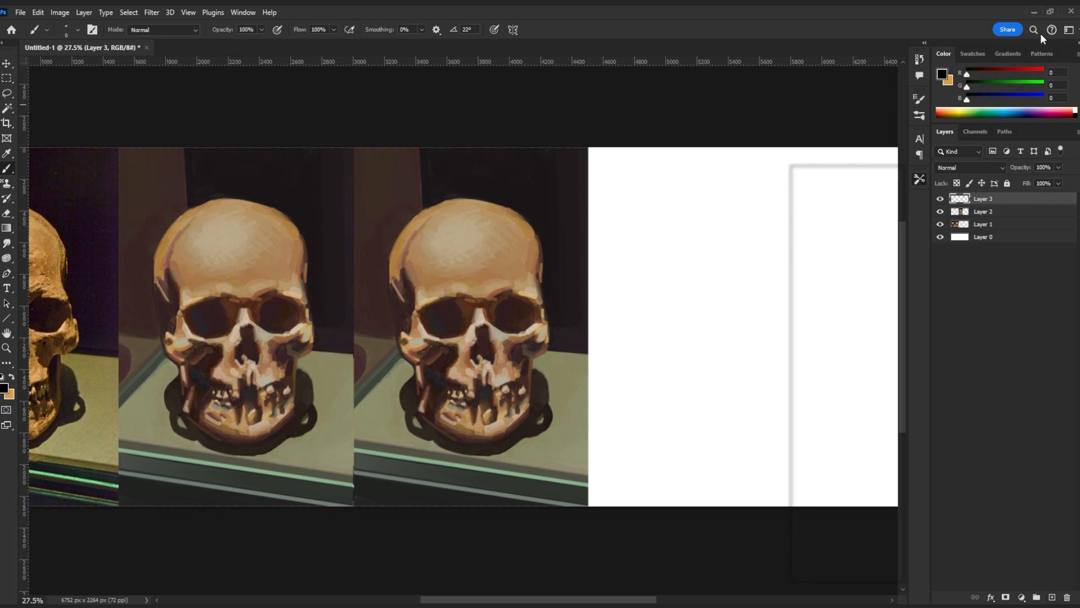
click(1028, 73)
Mark a vertical centre line and a horizontal eye line across the reference skull, and undo both strokes
scroll(700, 234, down, 1)
drag(577, 230, 654, 231)
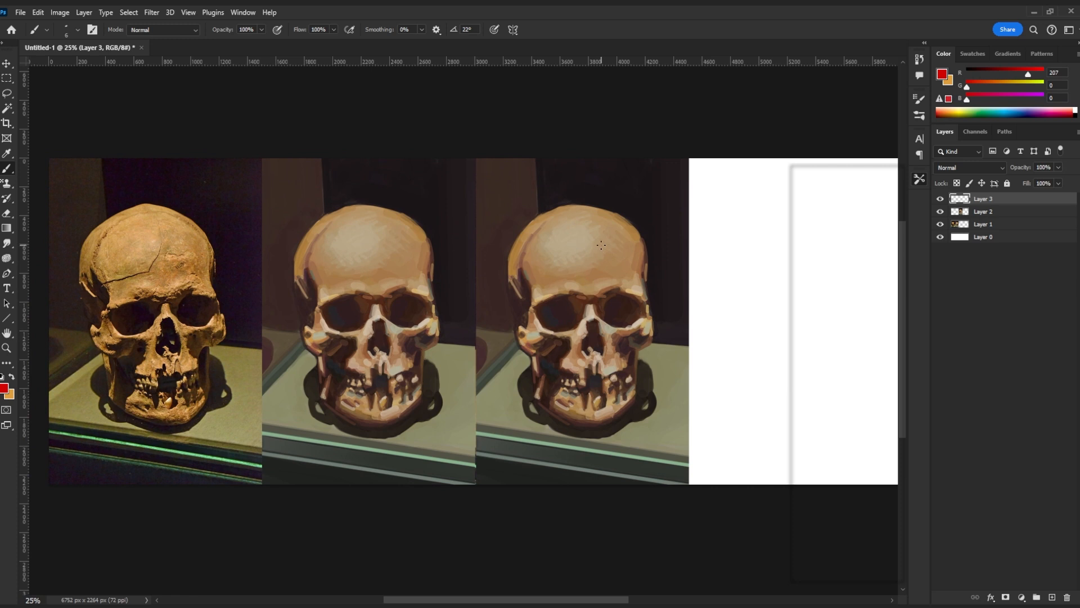
drag(653, 261, 574, 263)
scroll(623, 261, down, 1)
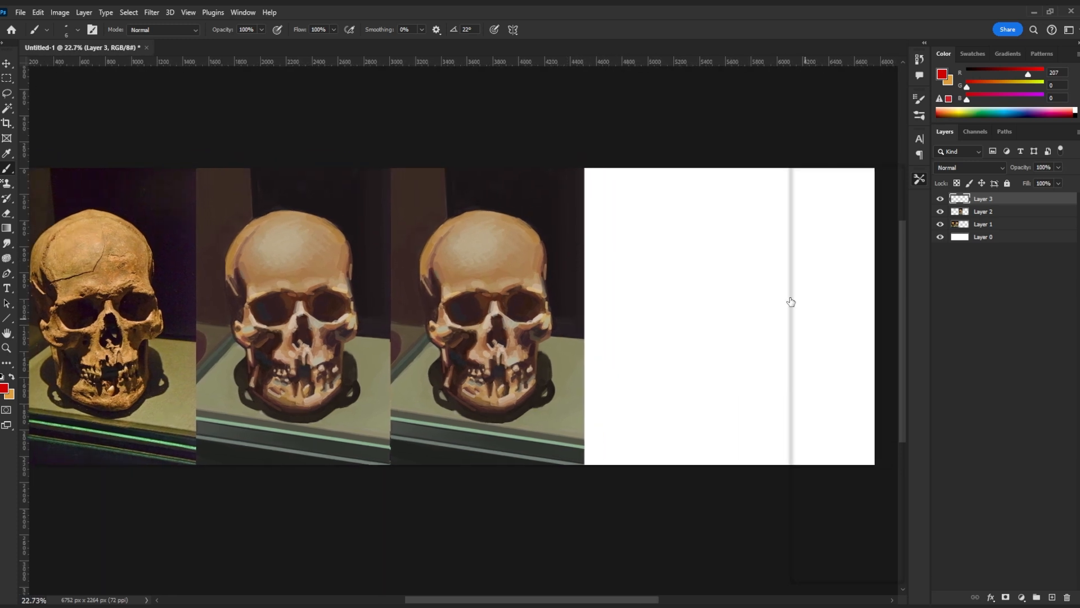
drag(201, 304, 388, 299)
scroll(388, 300, up, 6)
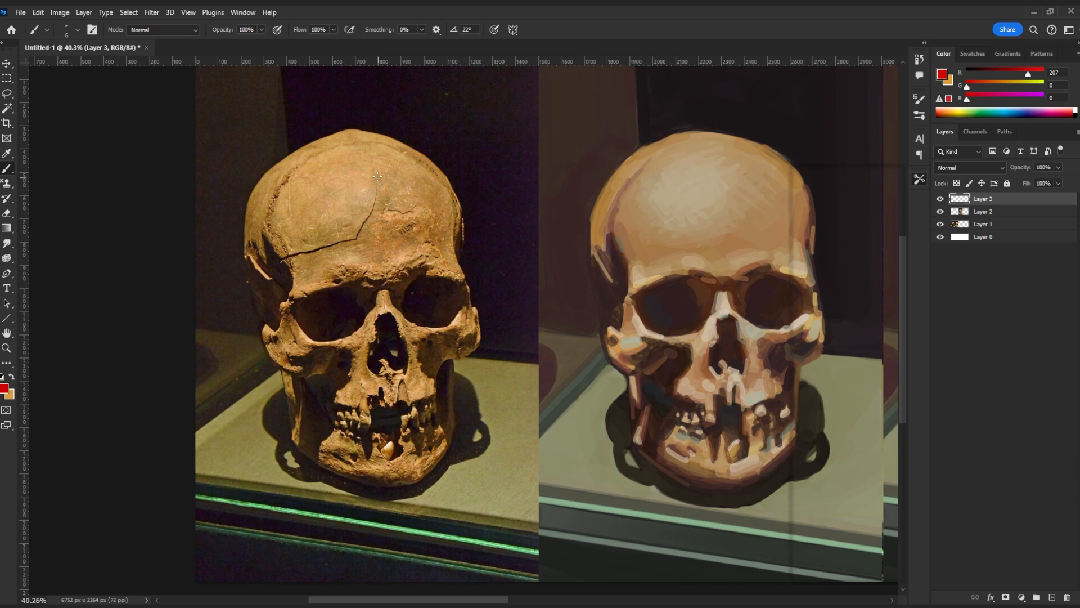
drag(361, 121, 395, 513)
drag(222, 323, 501, 309)
key(ctrl+z)
key(ctrl+z)
Trace the reference skull's right jaw edge and the underside of its right cheekbone in red
mouse_move(592, 396)
mouse_down()
mouse_move(500, 369)
mouse_move(510, 373)
mouse_up()
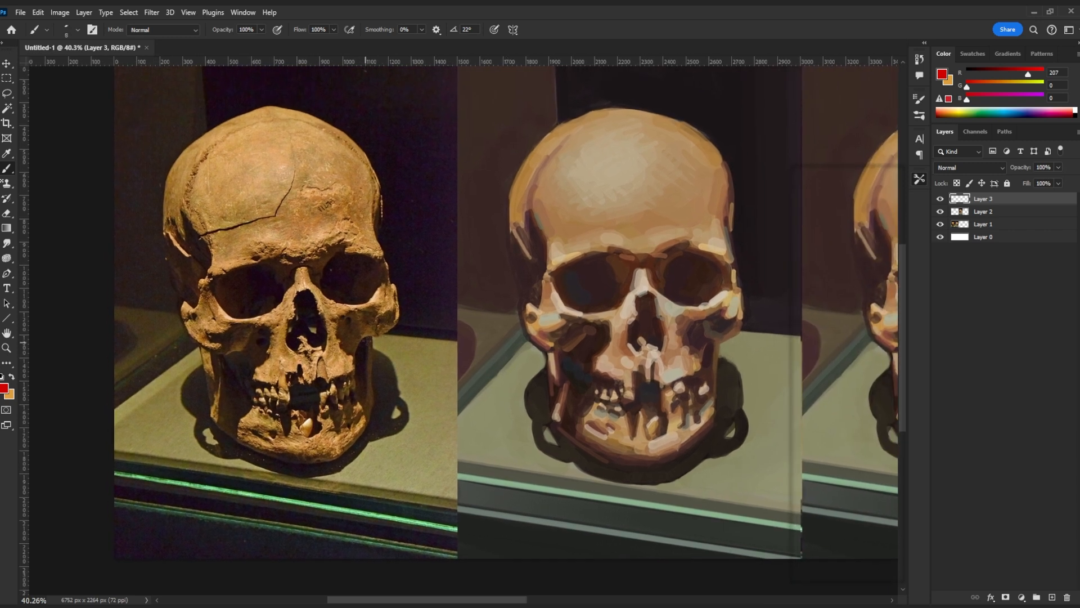
drag(372, 357, 373, 376)
key(ctrl+z)
mouse_move(372, 335)
mouse_down()
mouse_move(371, 385)
mouse_move(382, 333)
mouse_move(397, 323)
mouse_up()
Try marking the left cheekbone edge of the middle painted skull with a larger red brush
key(bracketright)
mouse_move(528, 340)
mouse_down()
mouse_move(549, 350)
mouse_move(550, 368)
mouse_up()
key(ctrl+z)
key(ctrl+z)
key(ctrl+z)
Trace both sides of the reference skull's cranium and the painted skull's right temple in red, and undo the strokes
mouse_move(165, 239)
mouse_down()
mouse_move(163, 205)
mouse_move(202, 146)
mouse_up()
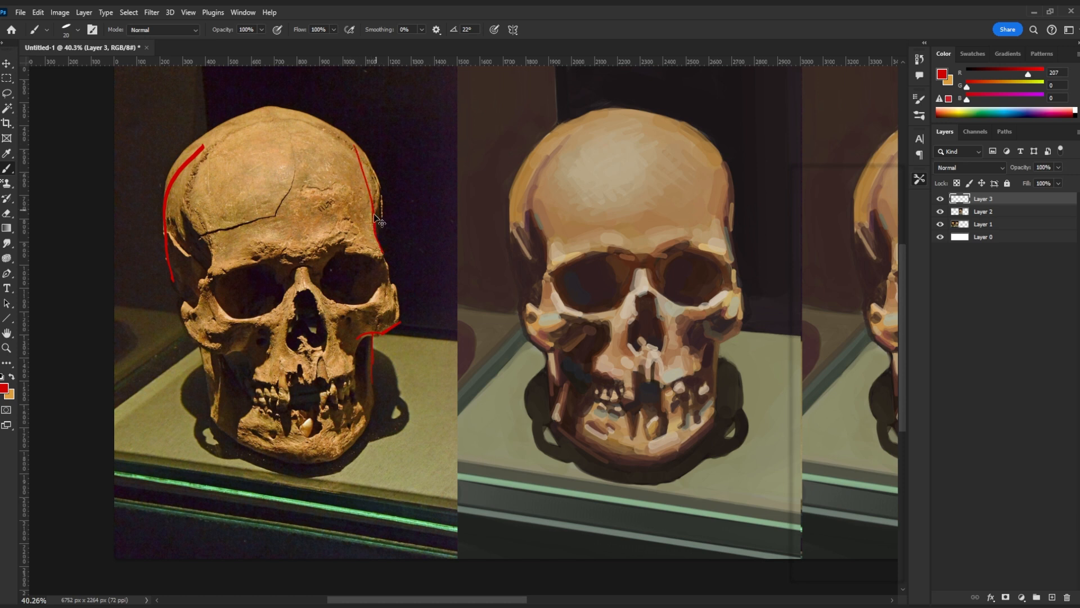
drag(374, 211, 378, 193)
key(ctrl+z)
mouse_move(733, 260)
mouse_down()
mouse_move(727, 168)
mouse_move(724, 228)
mouse_move(716, 152)
mouse_move(735, 221)
mouse_up()
key(ctrl+z)
key(ctrl+z)
key(ctrl+z)
key(ctrl+z)
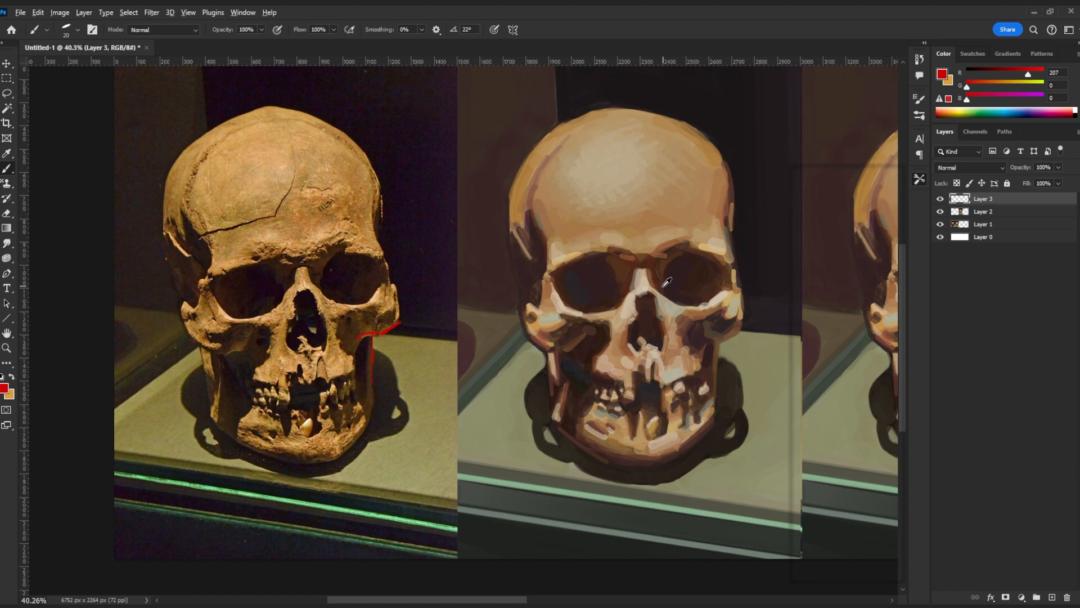
Sketch a red ellipse on the white area with an off-centre curved vertical line and a width arrow on each side
scroll(670, 281, down, 2)
drag(694, 270, 338, 302)
scroll(479, 311, down, 1)
drag(579, 294, 472, 285)
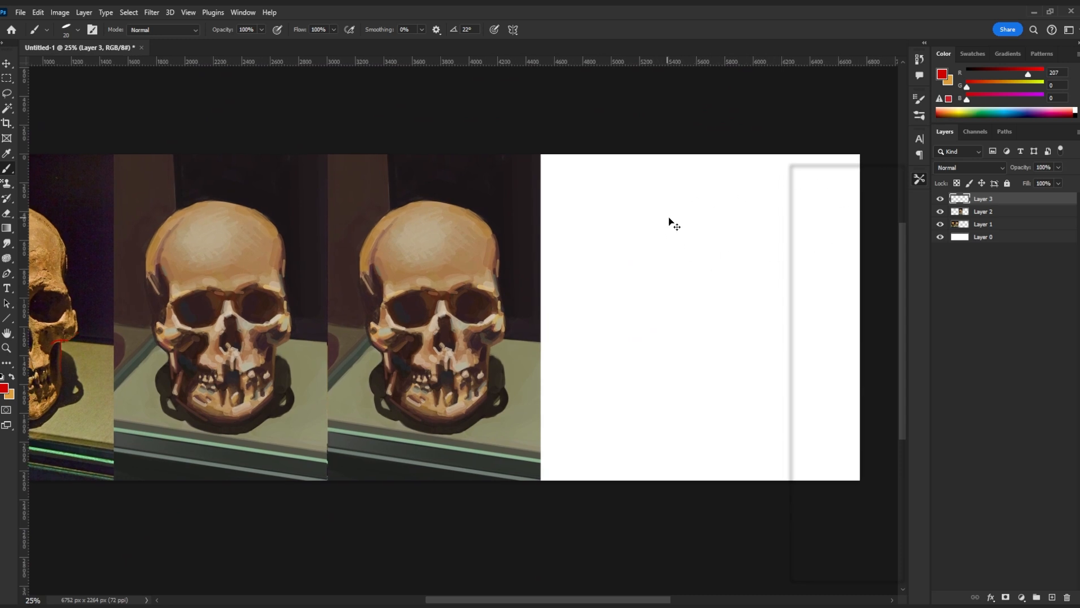
mouse_move(636, 205)
mouse_down()
mouse_move(606, 210)
mouse_move(650, 229)
mouse_move(618, 267)
mouse_up()
key(ctrl+z)
key([)
key(ctrl+z)
drag(622, 183, 619, 263)
key(ctrl+z)
drag(618, 184, 628, 263)
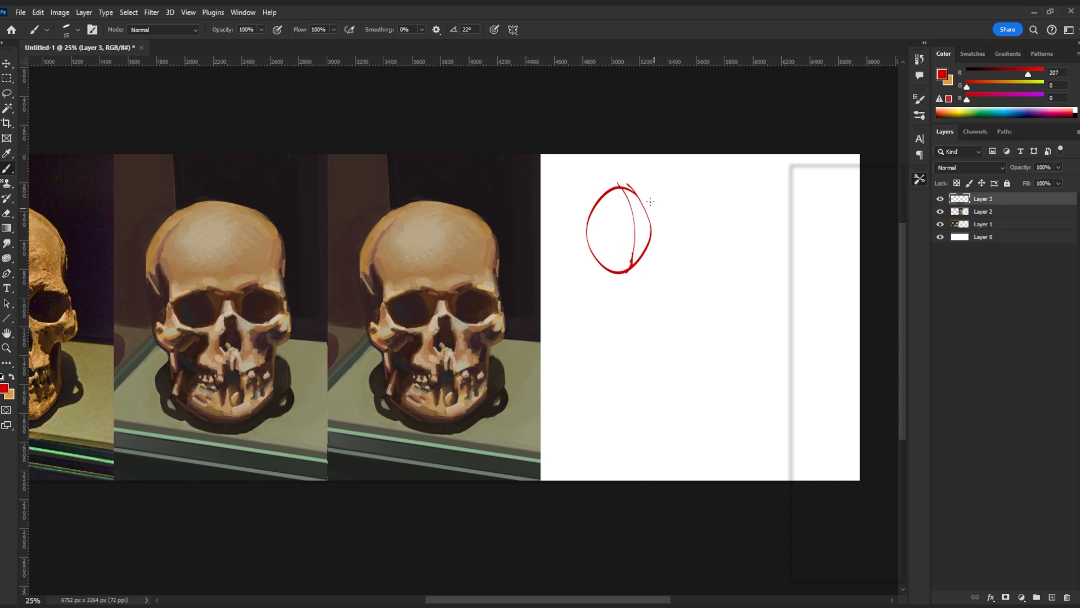
mouse_move(639, 228)
mouse_down()
mouse_move(659, 232)
mouse_move(590, 224)
mouse_up()
Try drawing a red brow line across the middle painted skull, and undo each attempt
mouse_move(567, 319)
mouse_down()
mouse_move(699, 309)
mouse_move(629, 301)
mouse_up()
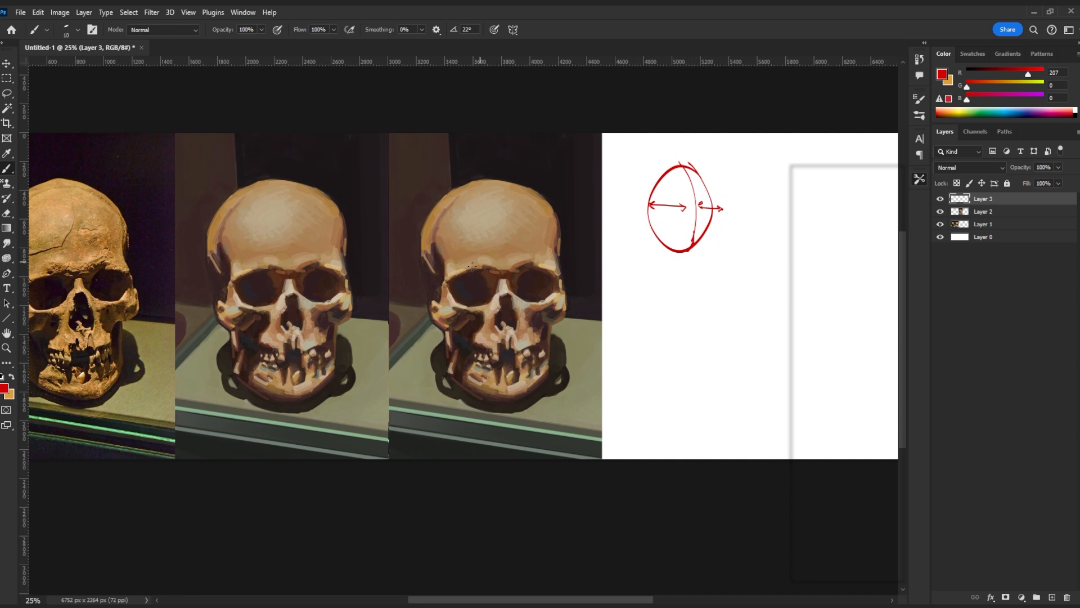
drag(236, 278, 327, 270)
key(ctrl+z)
key(ctrl+z)
key(ctrl+z)
mouse_move(233, 280)
mouse_down()
mouse_move(271, 266)
mouse_move(260, 270)
mouse_move(339, 270)
mouse_up()
key(ctrl+z)
key(ctrl+z)
key(ctrl+z)
key(ctrl+z)
Draw red contour lines across the reference skull's forehead, brow ridge and teeth
mouse_move(253, 326)
mouse_down()
mouse_move(377, 335)
mouse_move(378, 321)
mouse_move(356, 318)
mouse_up()
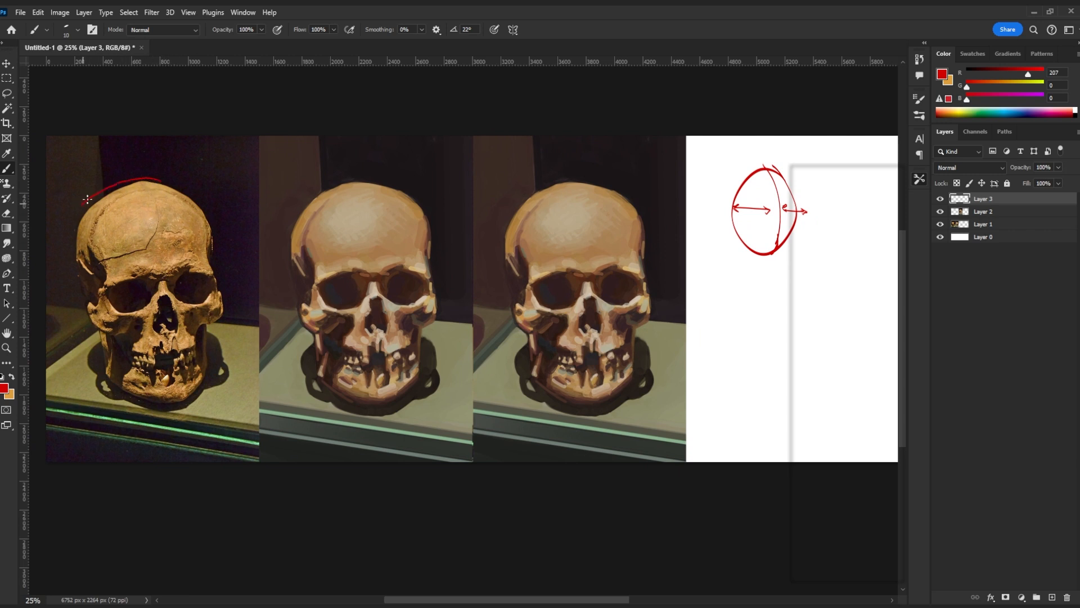
mouse_move(90, 203)
mouse_down()
mouse_move(144, 214)
mouse_move(198, 205)
mouse_move(177, 190)
mouse_move(104, 187)
mouse_move(83, 204)
mouse_up()
key(ctrl+z)
drag(181, 303, 220, 296)
mouse_move(163, 271)
mouse_down()
mouse_move(191, 259)
mouse_move(126, 254)
mouse_move(158, 270)
mouse_up()
mouse_move(132, 354)
mouse_down()
mouse_move(204, 348)
mouse_move(181, 355)
mouse_move(197, 336)
mouse_move(196, 350)
mouse_move(128, 341)
mouse_up()
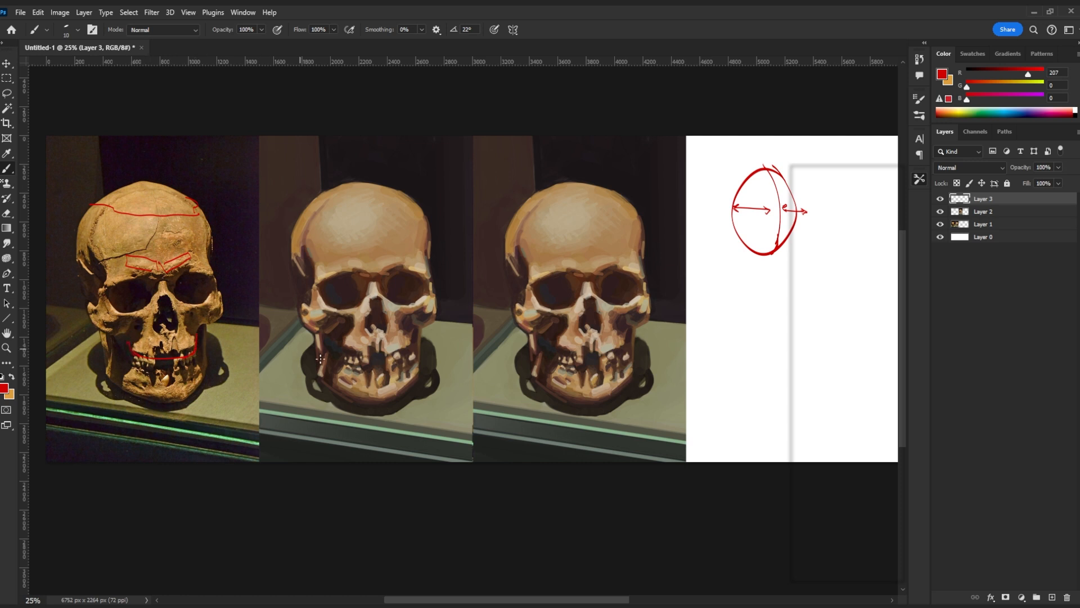
Draw a comparison line across the middle painted skull's teeth, and undo it together with the reference skull's contour lines
drag(339, 359, 422, 357)
key(ctrl+z)
key(ctrl+z)
key(ctrl+z)
key(ctrl+z)
key(ctrl+z)
key(ctrl+z)
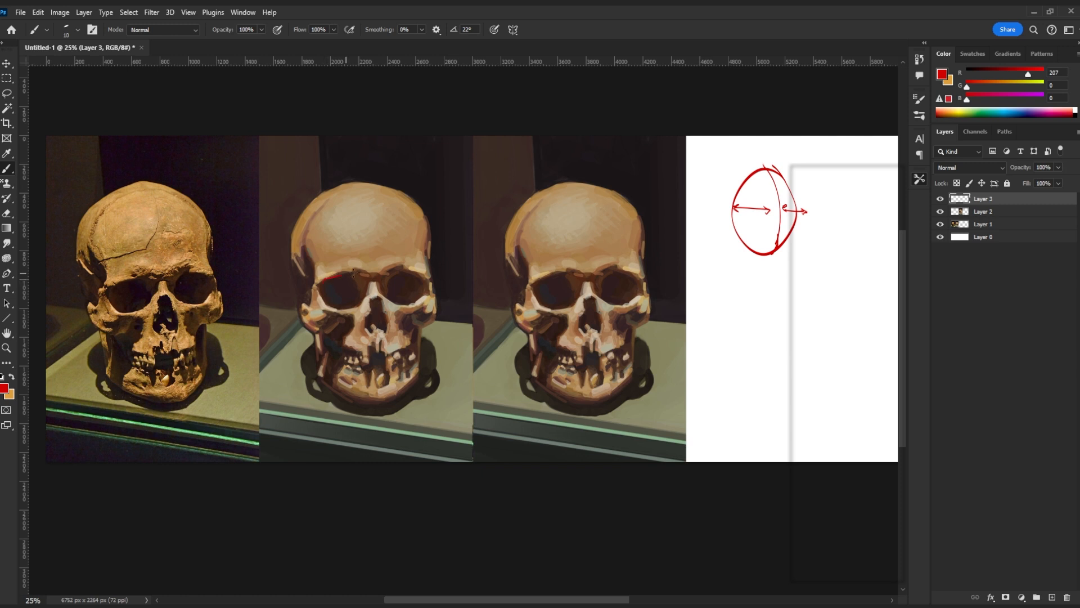
Outline the upper and lower edges of both eye sockets on the middle painted skull, and undo the outlines
key(ctrl+z)
drag(389, 277, 426, 276)
mouse_move(348, 306)
mouse_down()
mouse_move(411, 306)
mouse_move(422, 294)
mouse_up()
mouse_move(559, 301)
mouse_down()
mouse_move(444, 320)
mouse_move(520, 304)
mouse_move(526, 291)
mouse_up()
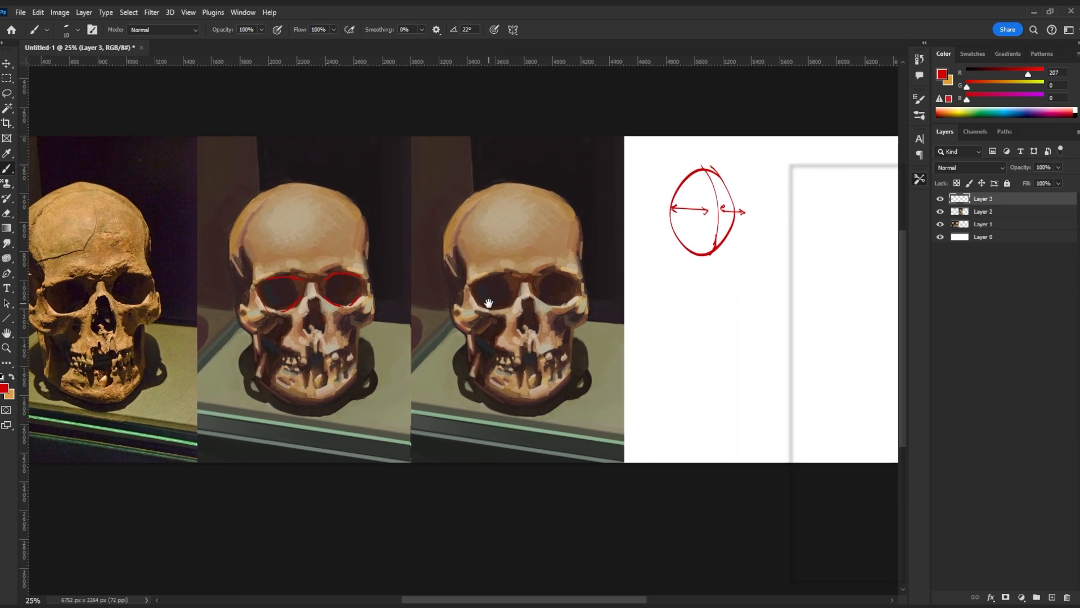
key(ctrl+z)
key(ctrl+z)
key(ctrl+z)
key(ctrl+z)
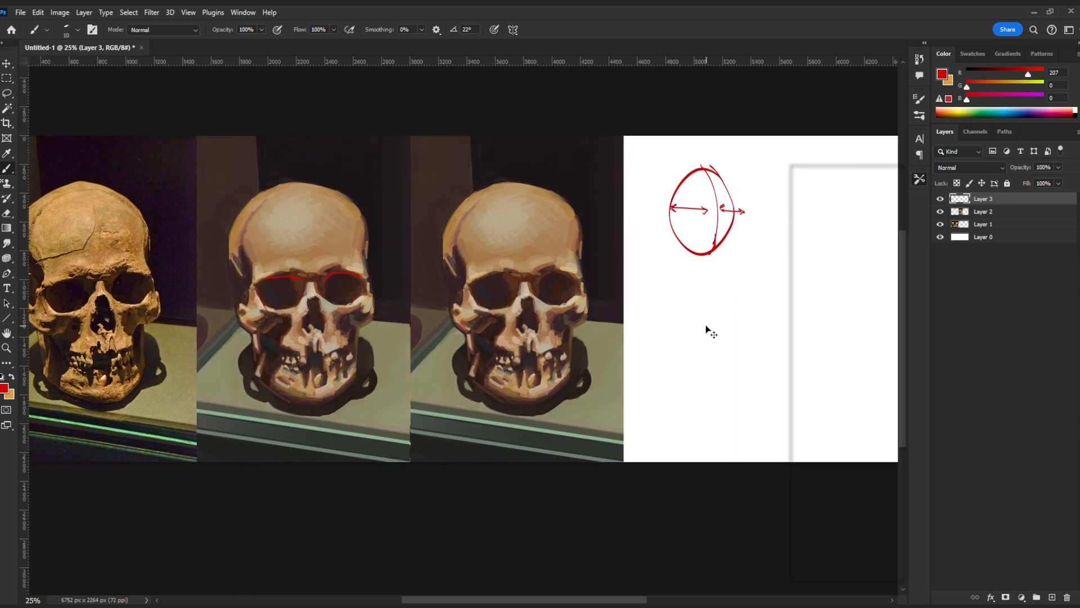
Sketch a second red ellipse below the first, with curved horizontal lines across its middle and lower part
mouse_move(713, 276)
mouse_down()
mouse_move(658, 338)
mouse_move(717, 282)
mouse_move(694, 355)
mouse_move(730, 315)
mouse_move(692, 319)
mouse_move(729, 304)
mouse_up()
key(ctrl+z)
key(ctrl+z)
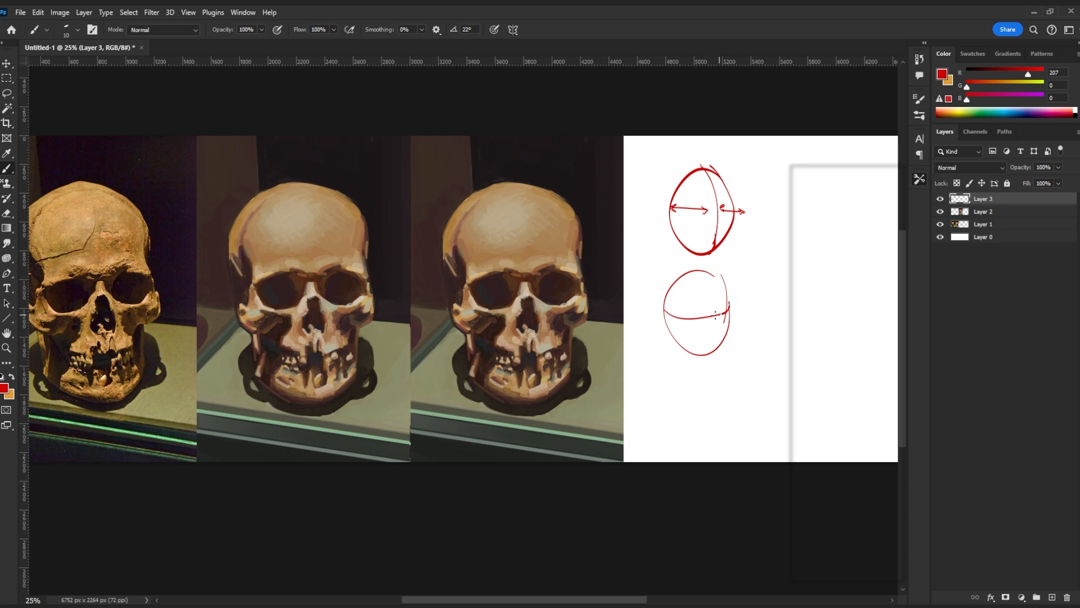
mouse_move(676, 337)
mouse_down()
mouse_move(729, 337)
mouse_move(690, 349)
mouse_move(725, 337)
mouse_up()
key(ctrl+z)
key(ctrl+z)
Paint over the rightmost skull's right temple edge with the sampled dark background colour, using a brush at 51% opacity and 91% flow
drag(562, 265, 617, 266)
scroll(640, 270, up, 1)
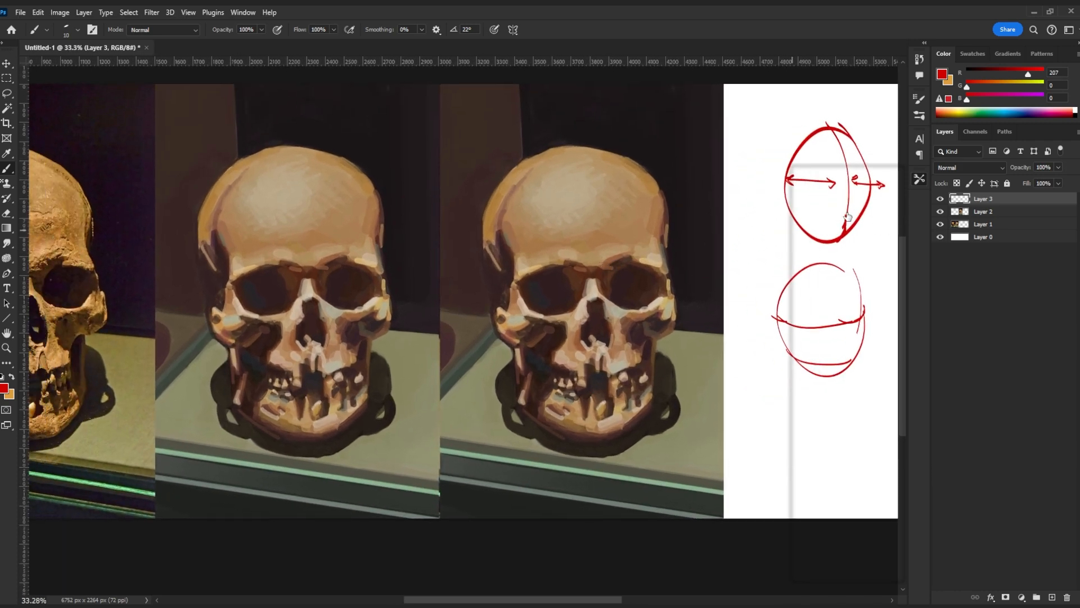
key(comma)
mouse_move(679, 304)
mouse_down()
mouse_move(655, 309)
mouse_move(723, 291)
mouse_move(668, 292)
mouse_up()
key(bracketleft)
key(bracketleft)
key(bracketleft)
key(bracketleft)
key(bracketleft)
key(bracketleft)
alt+click(666, 252)
drag(661, 250, 659, 235)
drag(222, 30, 212, 31)
drag(298, 31, 295, 31)
key(bracketleft)
drag(659, 235, 656, 202)
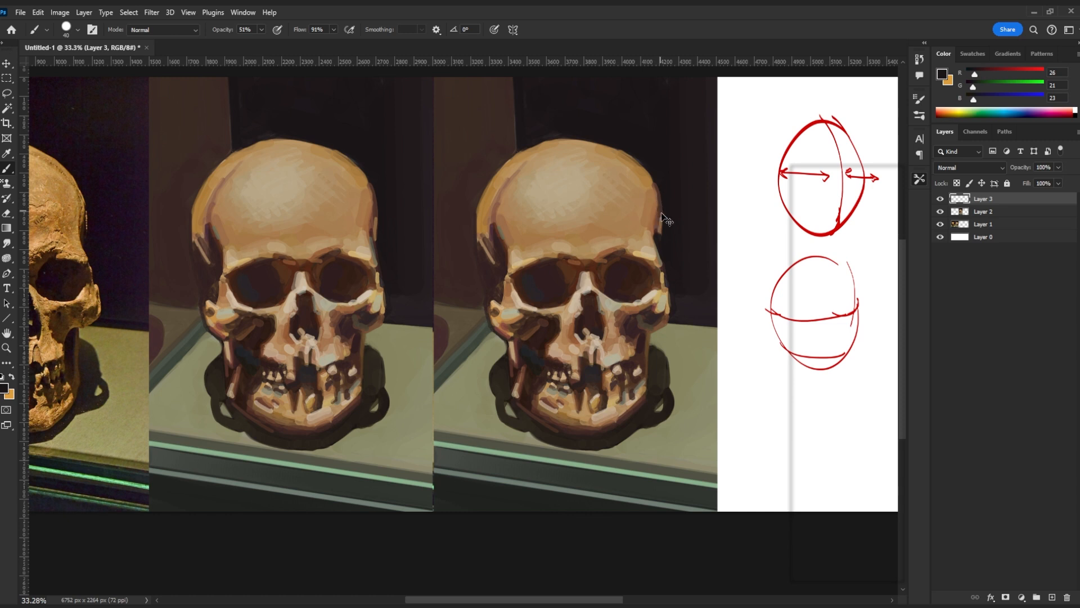
Blend the rightmost skull's right temple edge with a sampled dark brown (RGB 69, 53, 42) at brush size 40
key(bracketright)
key(bracketright)
alt+click(646, 241)
alt+click(658, 230)
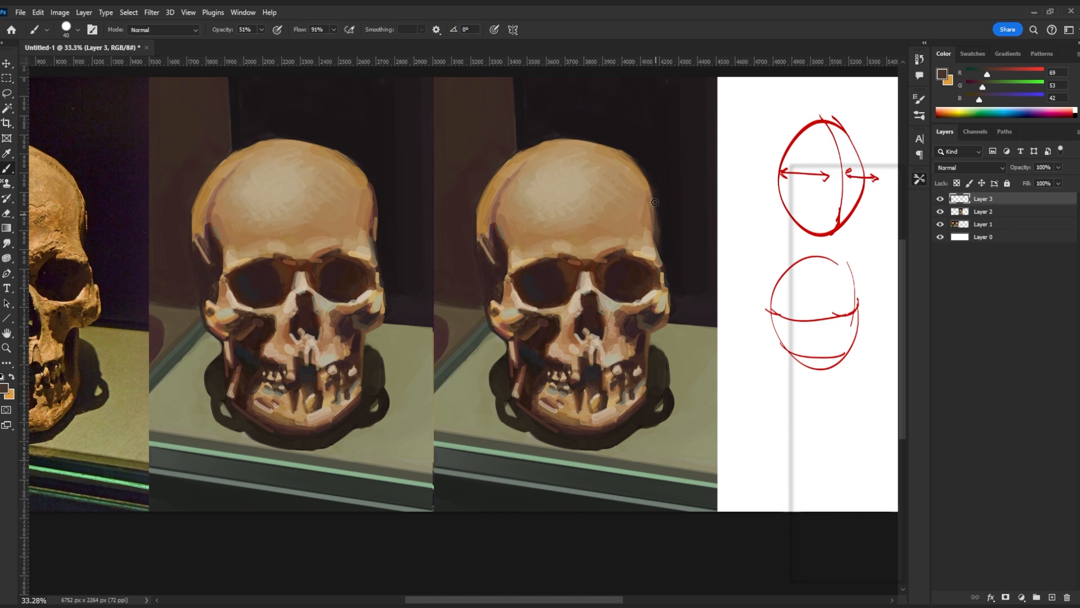
key(ctrl+shift+h)
key(ctrl+shift+h)
Darken the left side of the rightmost skull's cranium with a sampled dark tone (RGB 48, 31, 33)
drag(563, 195, 655, 186)
alt+click(579, 263)
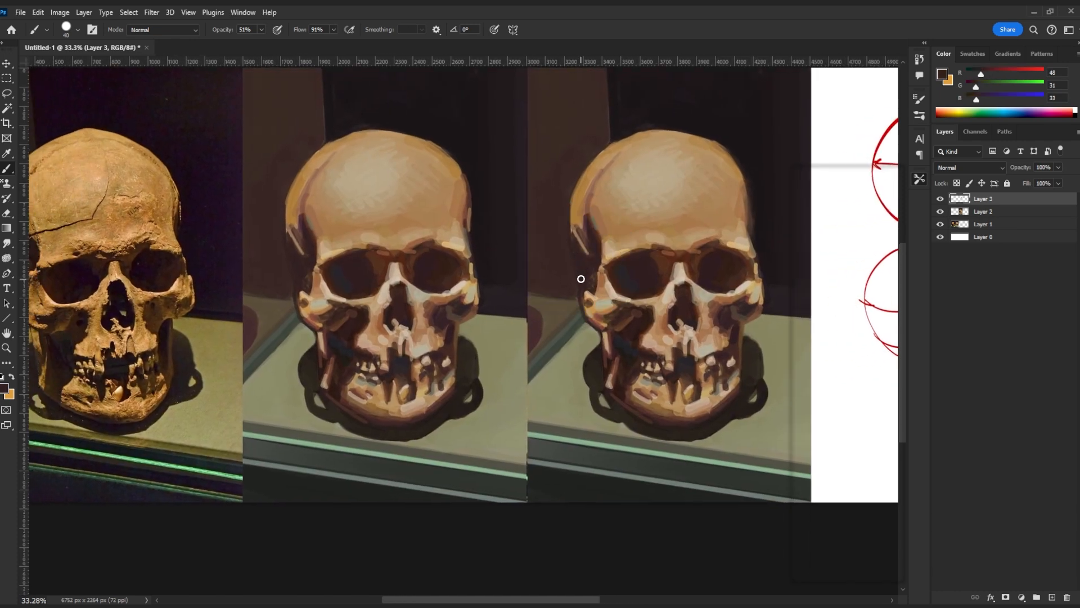
mouse_move(576, 211)
mouse_down()
mouse_move(583, 232)
mouse_move(584, 206)
mouse_up()
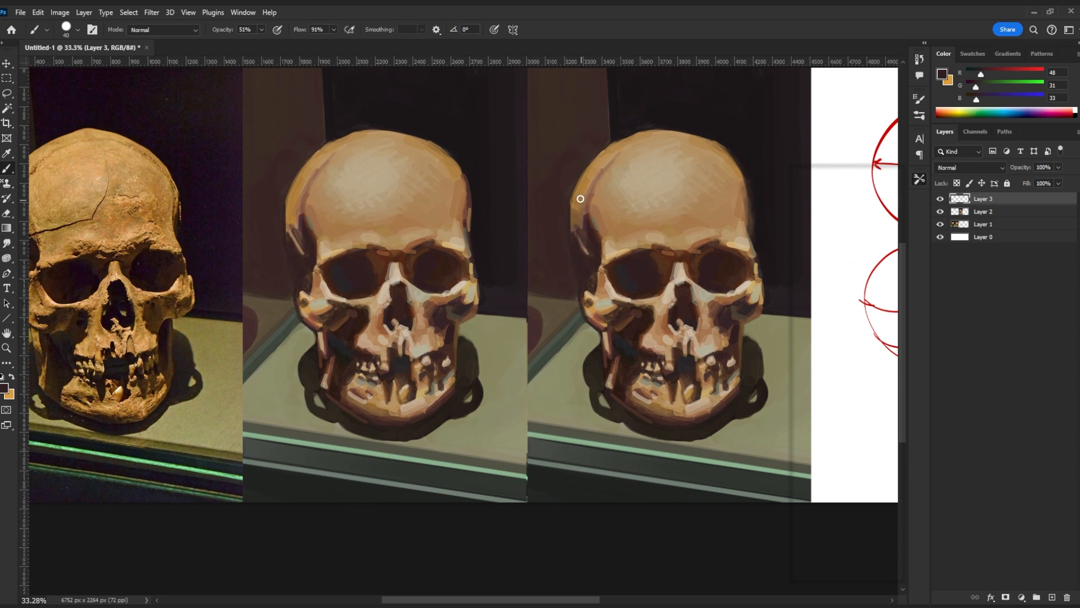
Repaint the left cheek and jaw contour of the rightmost skull with colours sampled from the painting
drag(737, 262, 717, 240)
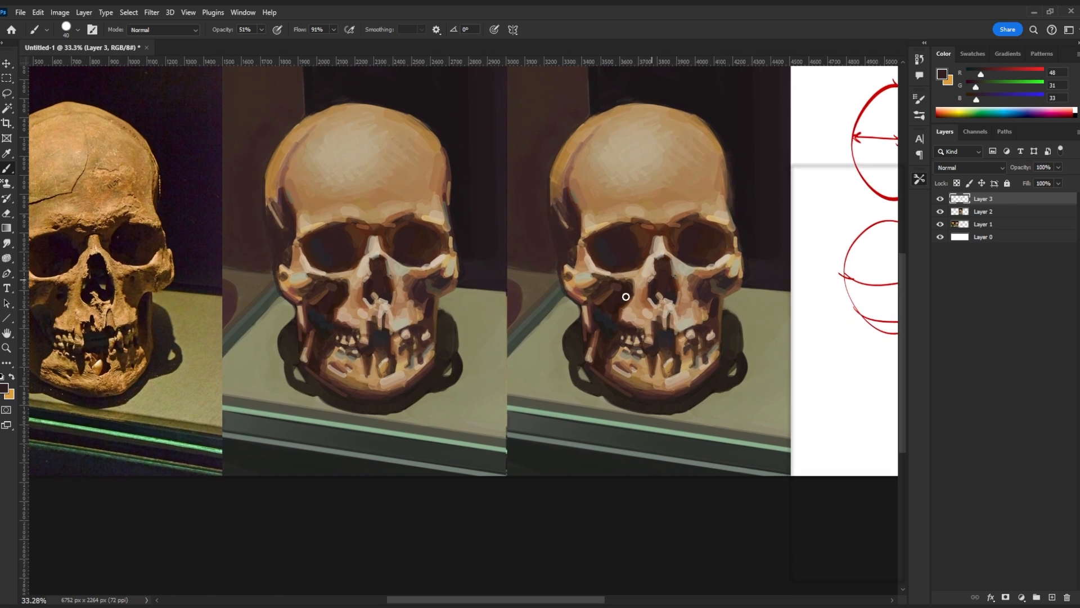
alt+click(590, 324)
key([)
drag(576, 302, 581, 337)
mouse_move(576, 302)
mouse_down()
mouse_move(582, 340)
mouse_move(576, 303)
mouse_move(591, 363)
mouse_up()
alt+click(593, 332)
Mark the reference skull's right jaw edge with a thin red stroke (RGB 222, 26, 18)
key(bracketleft)
key(bracketleft)
key(bracketleft)
click(1032, 70)
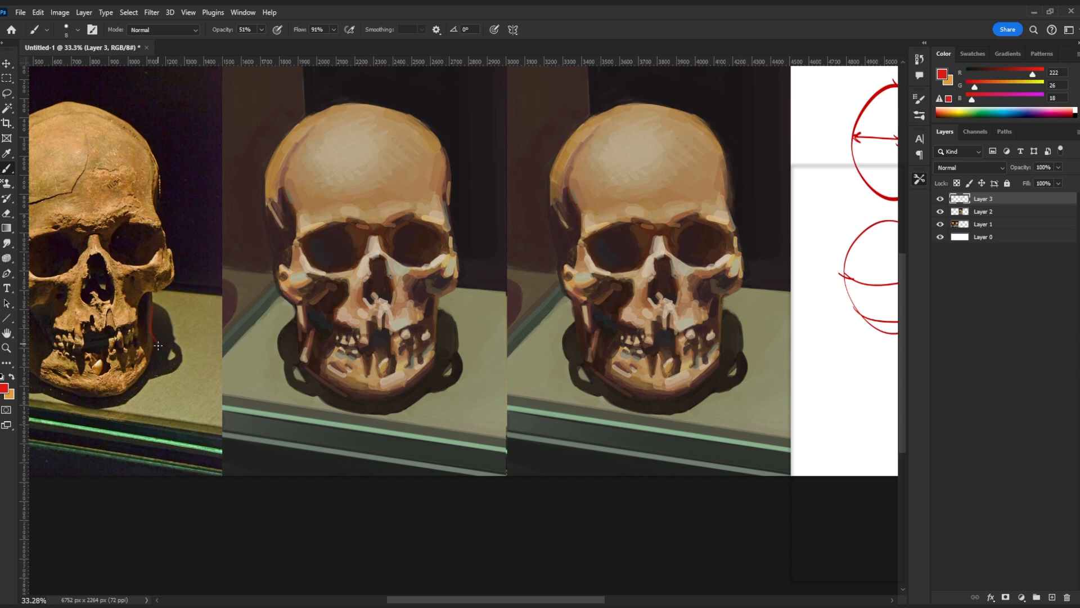
key(ctrl+z)
Try sketching the jaw contour in red on the white area, and undo the strokes
drag(500, 335, 177, 318)
drag(646, 292, 647, 349)
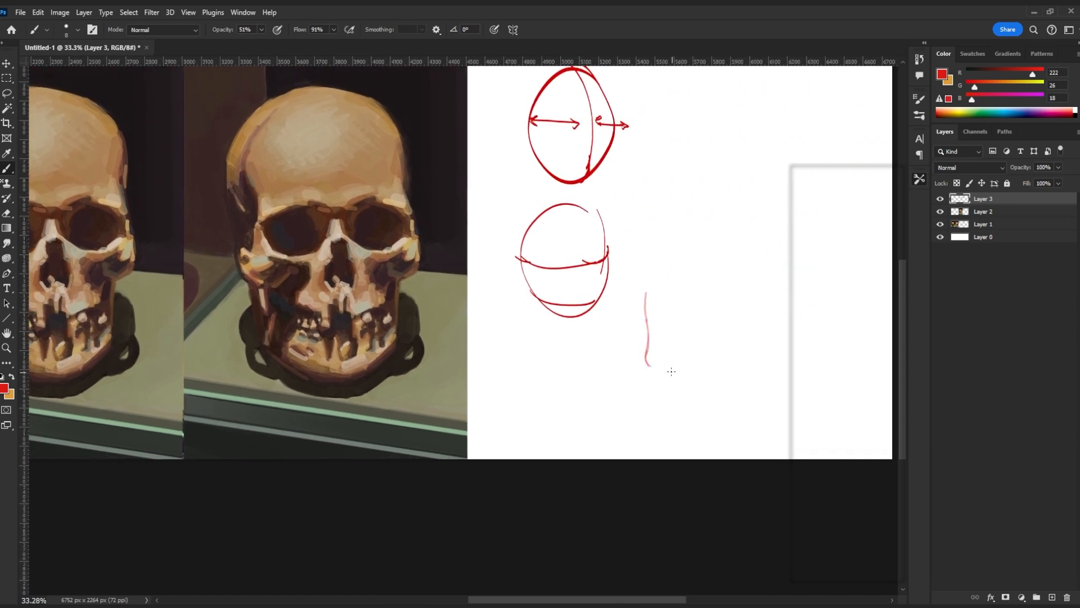
drag(656, 369, 688, 388)
drag(632, 392, 646, 370)
key(ctrl+z)
key(ctrl+z)
key(ctrl+z)
key(ctrl+z)
key(ctrl+z)
key(ctrl+z)
key(ctrl+z)
Refine the rightmost skull's right jaw edge with browns sampled from the painting, including RGB 95, 67, 38
mouse_move(449, 306)
mouse_down()
mouse_move(637, 342)
mouse_move(730, 338)
mouse_up()
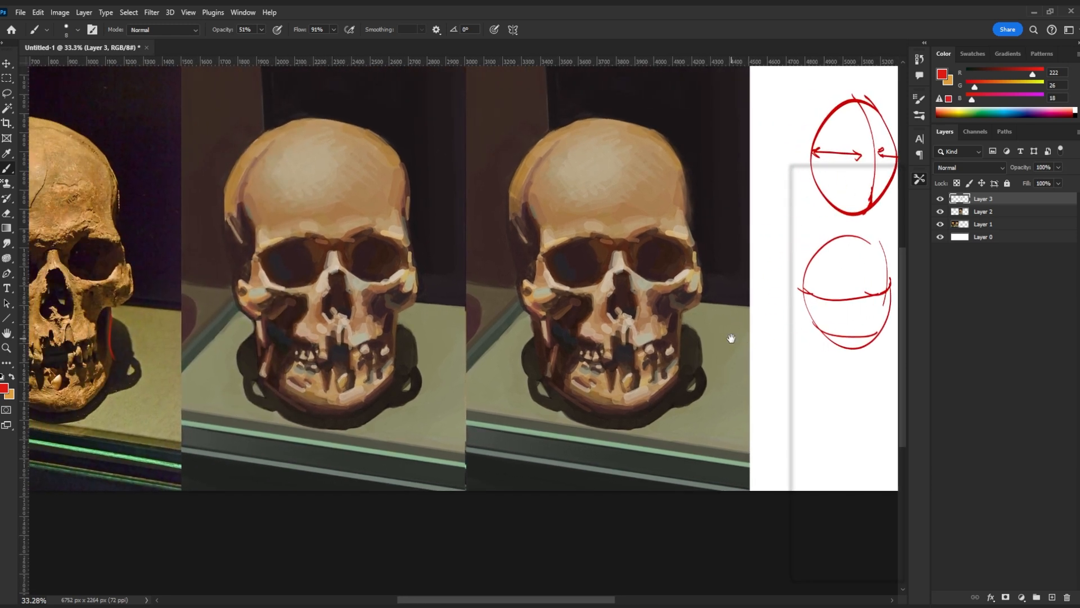
alt+click(683, 373)
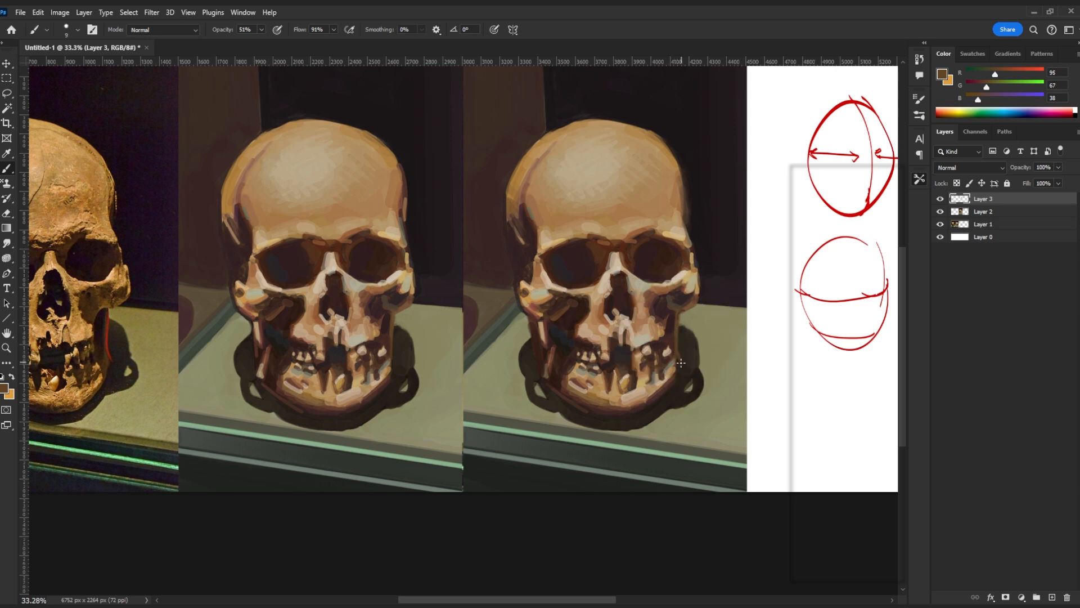
alt+click(677, 346)
alt+click(677, 354)
Reshape the rightmost skull's left temple with a sampled dark tone, and paint the eye socket's outer edge in brown (RGB 160, 106, 65)
mouse_move(707, 299)
mouse_down()
mouse_move(784, 306)
mouse_move(735, 298)
mouse_up()
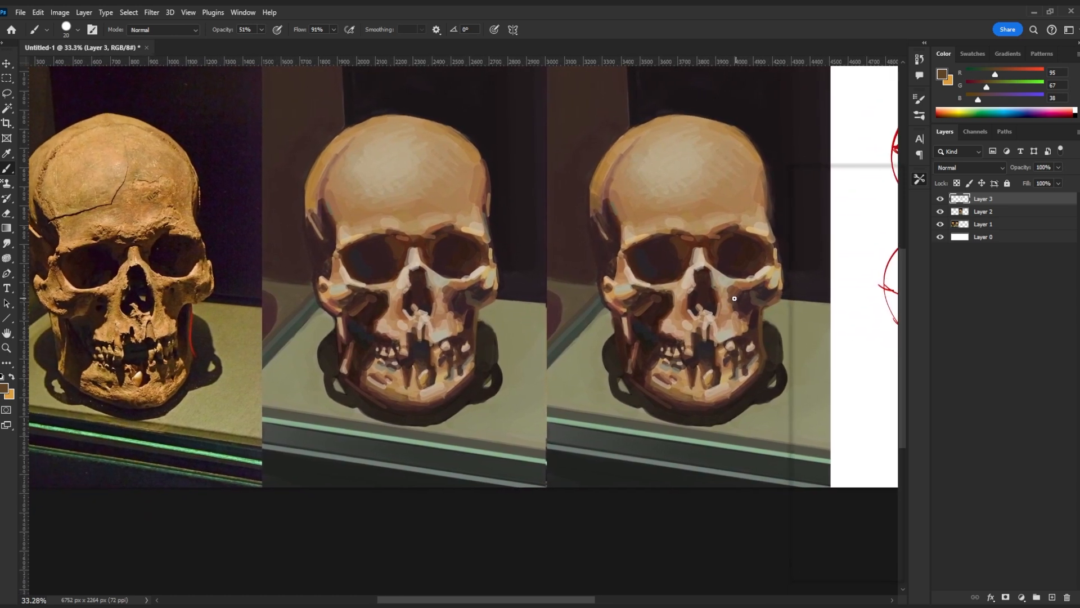
alt+click(615, 247)
key(bracketright)
drag(619, 256, 634, 260)
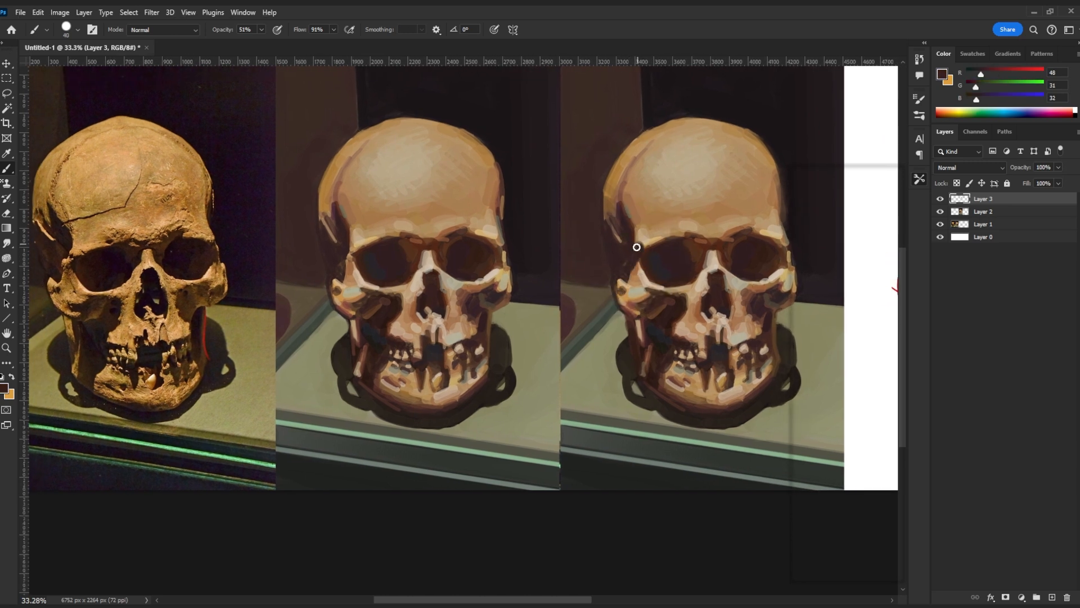
alt+click(641, 266)
key(bracketleft)
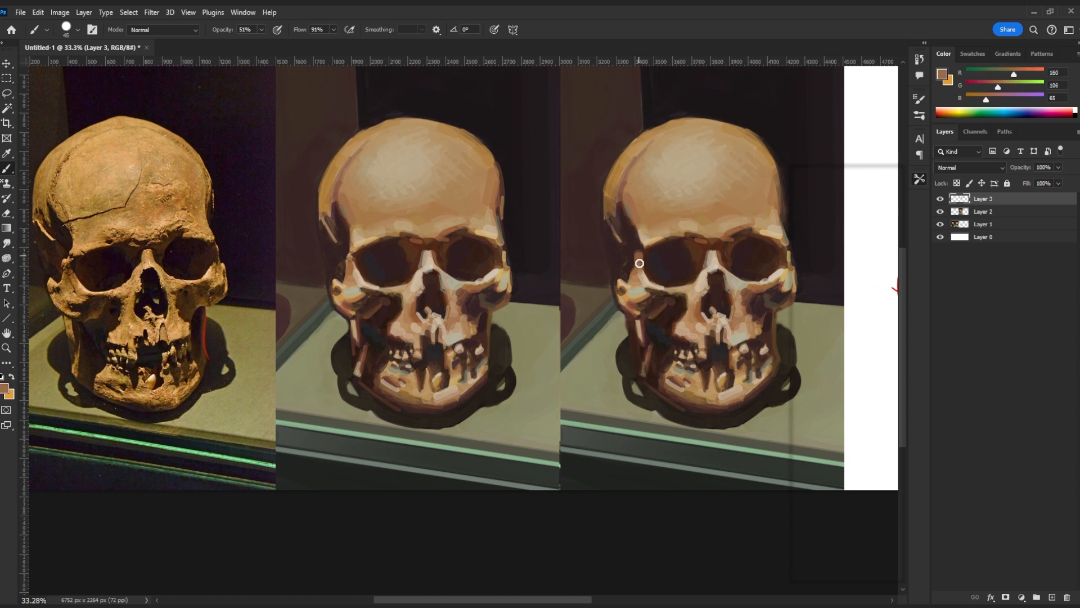
Repaint the outer edge of the rightmost skull's right eye socket with sampled browns, including RGB 96, 71, 45
drag(727, 290, 692, 301)
key(bracketleft)
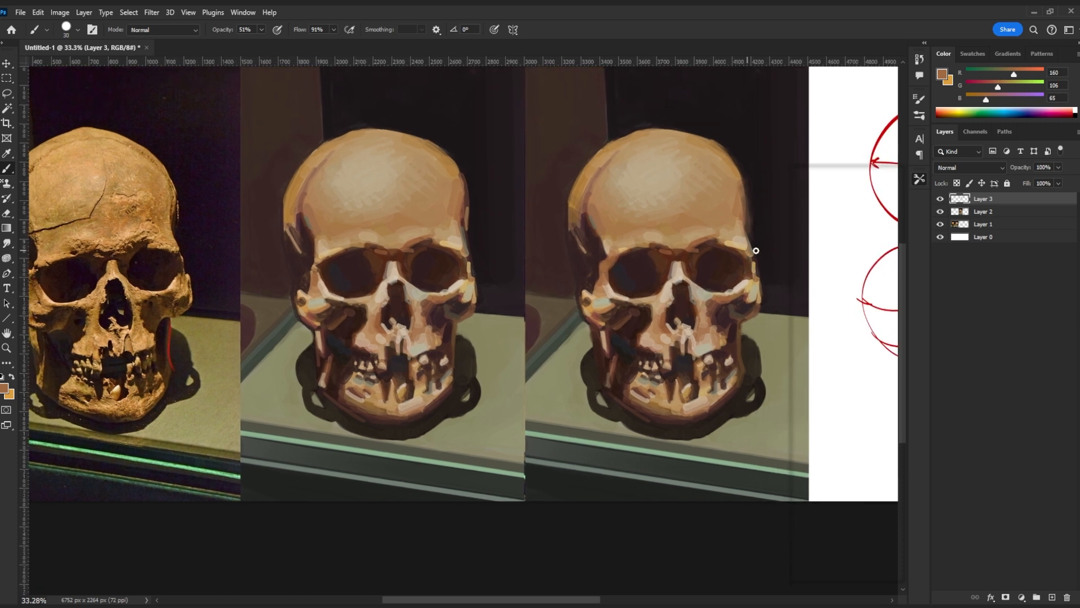
alt+click(751, 263)
drag(749, 259, 751, 269)
alt+click(748, 259)
key(bracketleft)
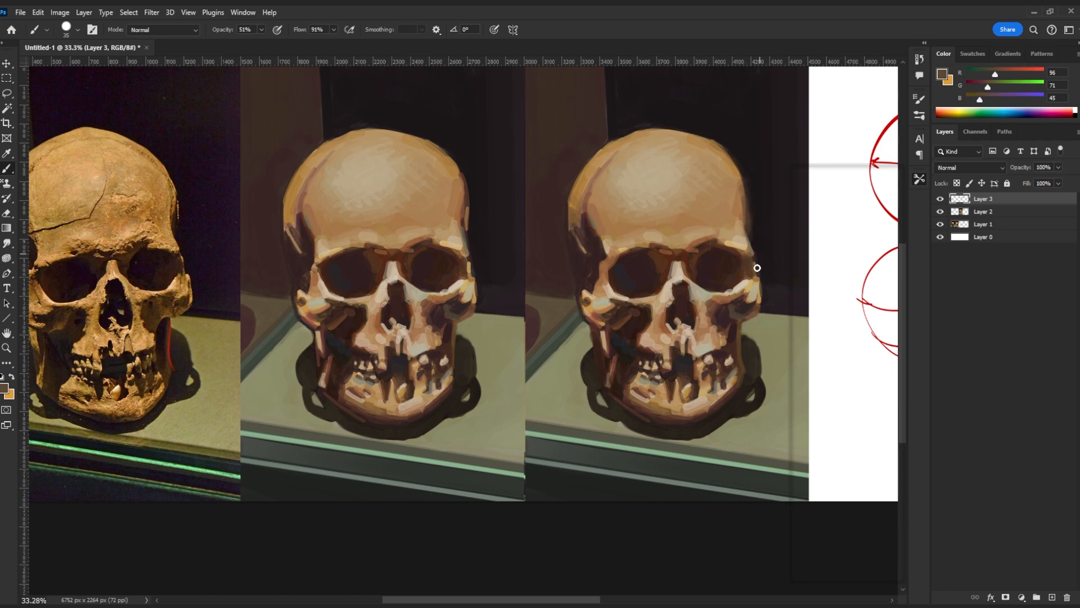
scroll(651, 228, down, 3)
drag(662, 218, 586, 240)
scroll(548, 270, up, 3)
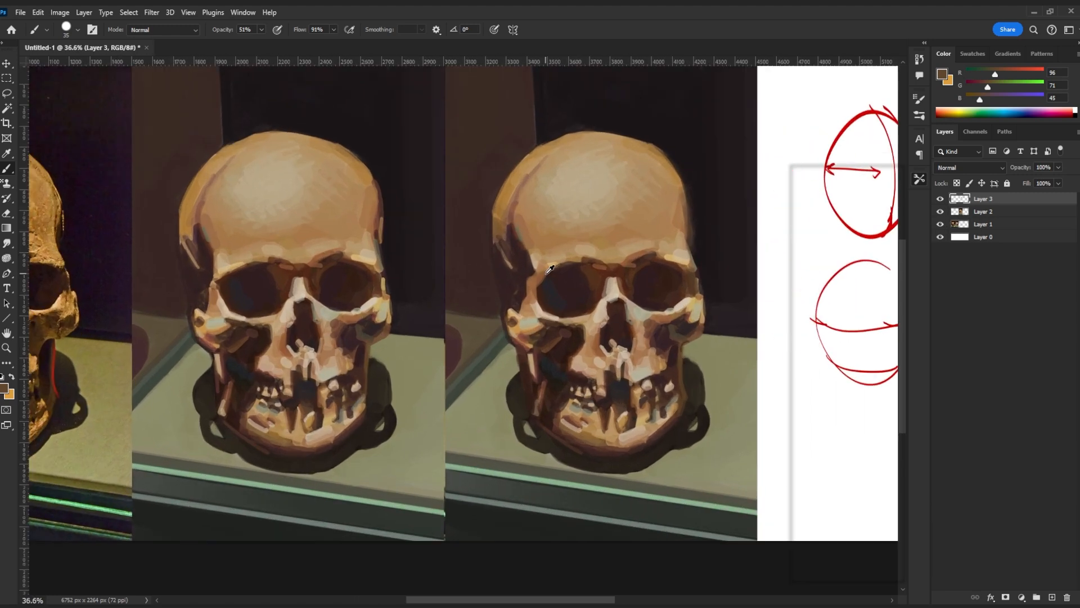
key(bracketleft)
key(bracketleft)
drag(503, 404, 583, 355)
key(ctrl+z)
mouse_move(670, 266)
mouse_down()
mouse_move(754, 251)
mouse_move(772, 268)
mouse_up()
key(ctrl+z)
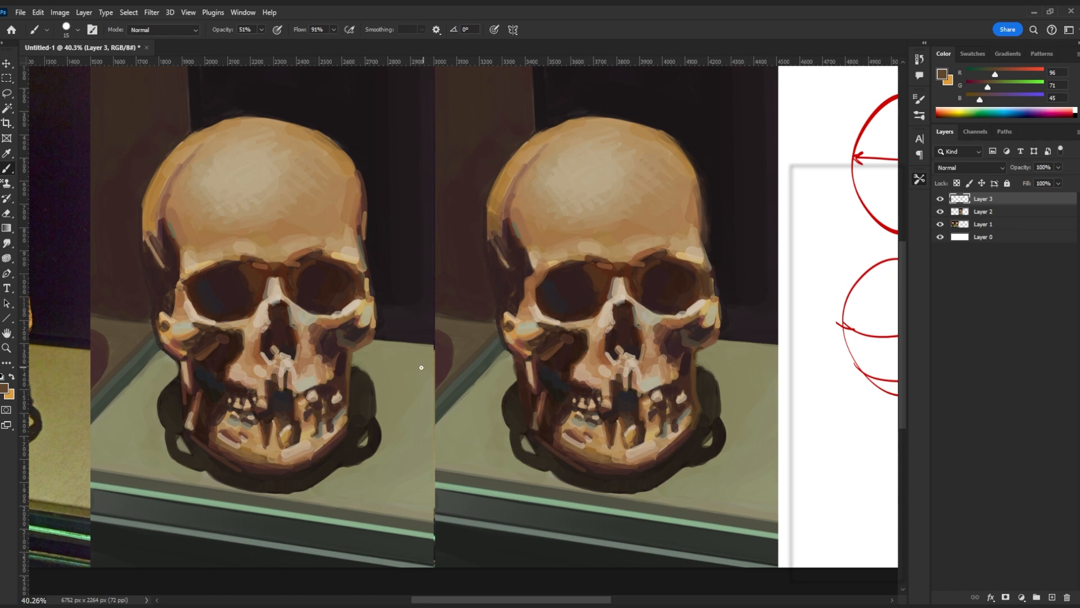
Block in the underside of the rightmost skull's chin with a larger brush and browns sampled from its lower jaw
scroll(508, 328, down, 2)
scroll(495, 314, left, 2)
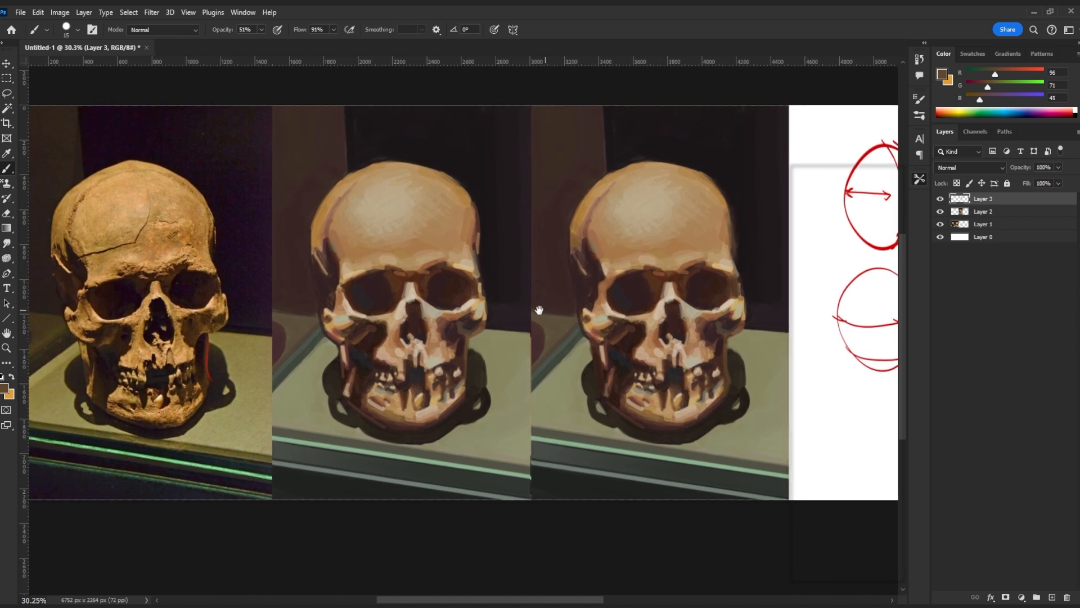
key(bracketright)
key(bracketright)
key(bracketright)
key(bracketright)
key(bracketright)
alt+click(639, 410)
alt+click(634, 418)
key(bracketright)
key(bracketright)
drag(653, 427, 687, 419)
key(ctrl+z)
Build up the light plane of the rightmost skull's chin with sampled tans, including RGB 177, 142, 96 and 173, 138, 91
alt+click(685, 409)
key(bracketleft)
key(bracketleft)
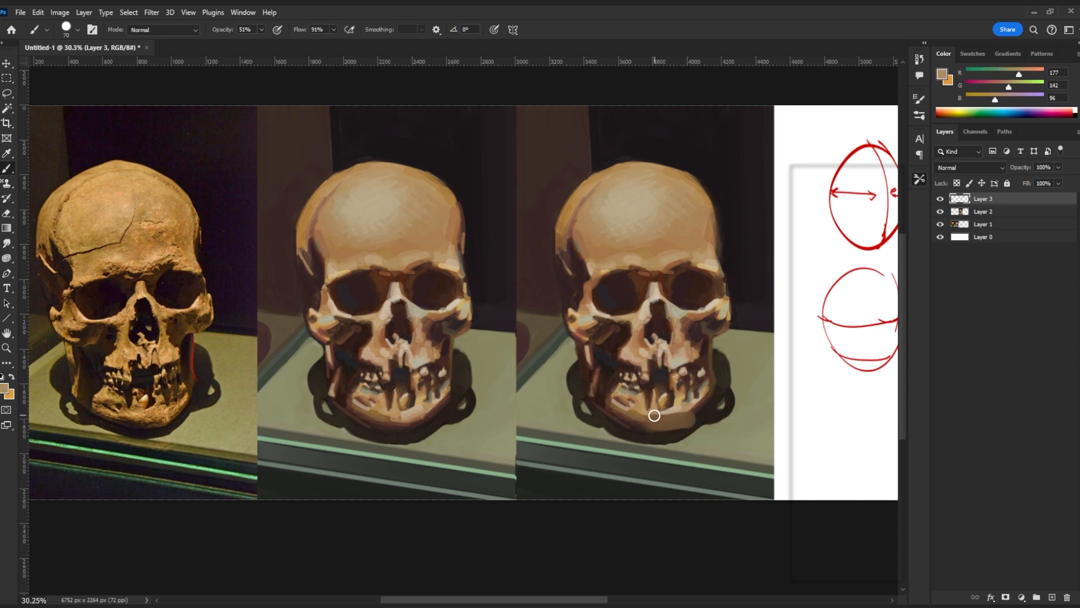
alt+click(702, 404)
alt+click(692, 405)
key(bracketleft)
key(bracketleft)
key(ctrl+f)
key(ctrl+f)
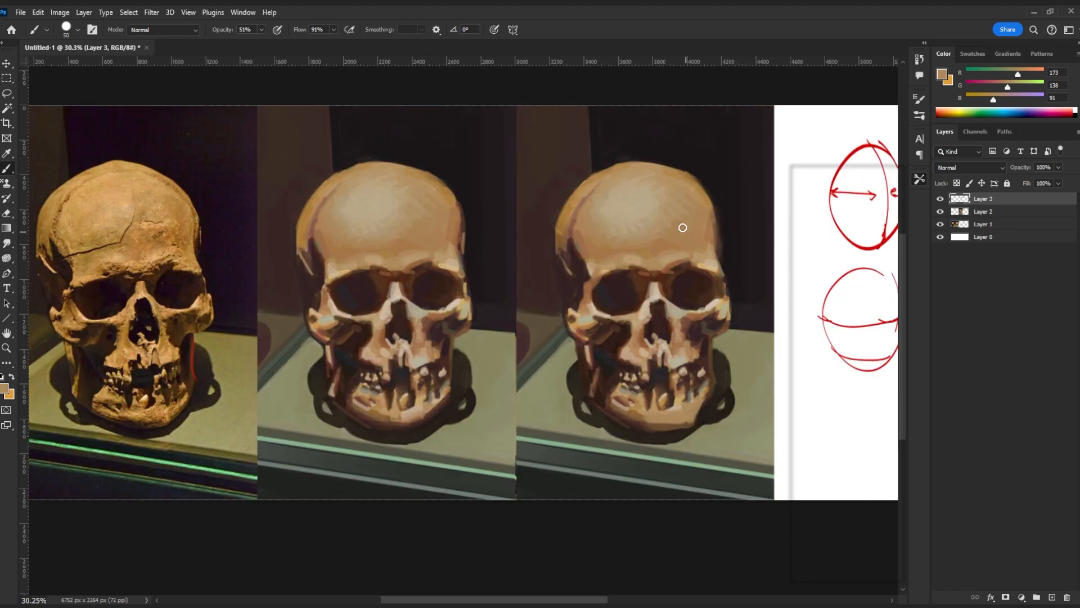
Raise the rightmost skull's crown with sampled tans, including RGB 180, 149, 106, and clean its outer contour with the dark background tone (RGB 26, 21, 23)
drag(670, 243, 646, 232)
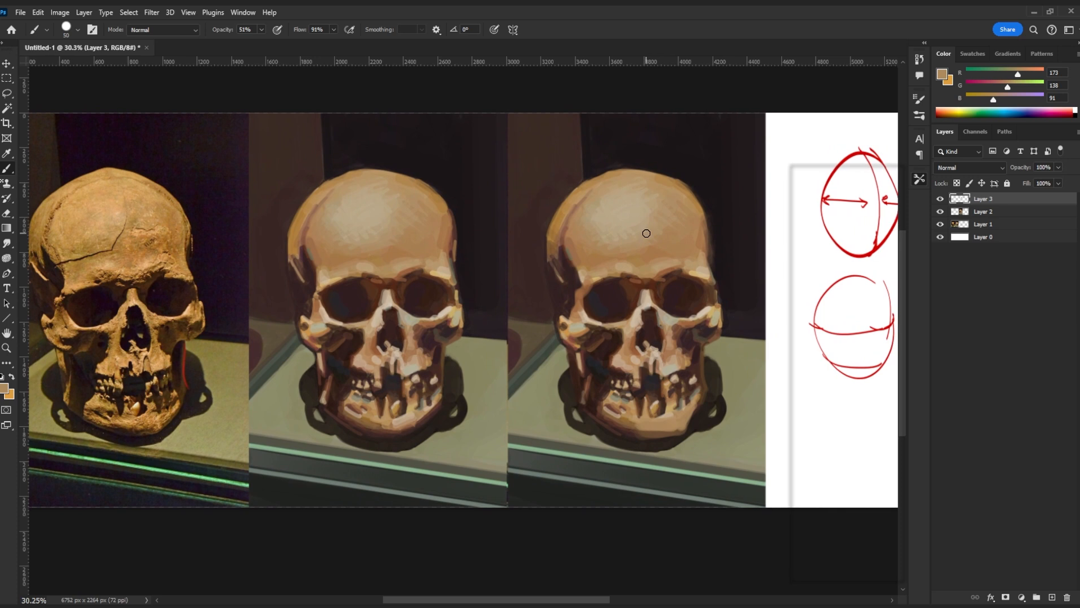
mouse_move(586, 254)
mouse_down()
mouse_move(604, 270)
mouse_move(589, 273)
mouse_up()
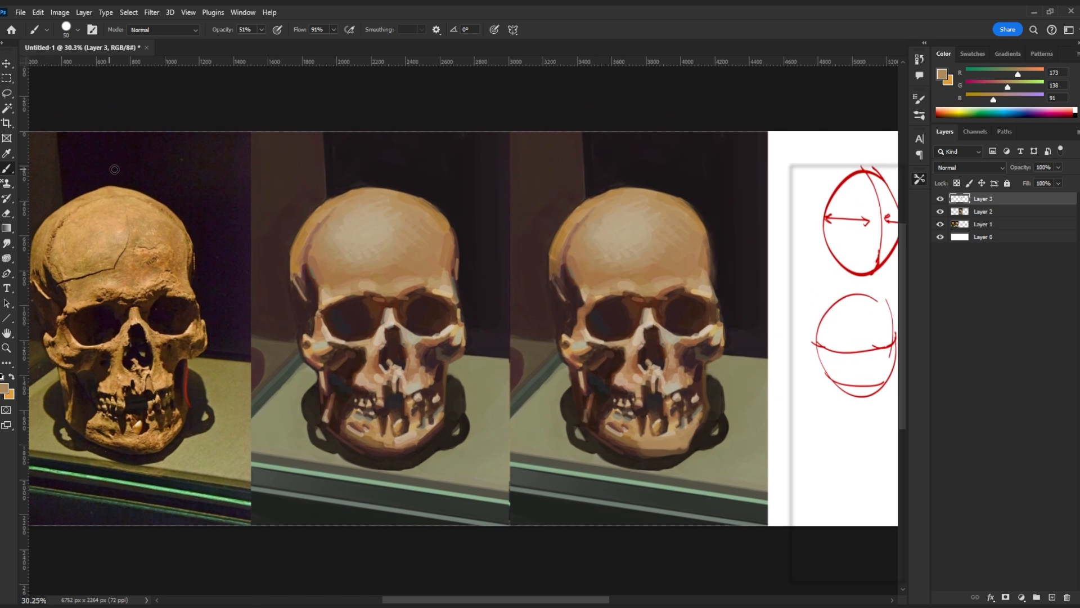
mouse_move(259, 233)
mouse_down()
mouse_move(283, 224)
mouse_move(270, 224)
mouse_up()
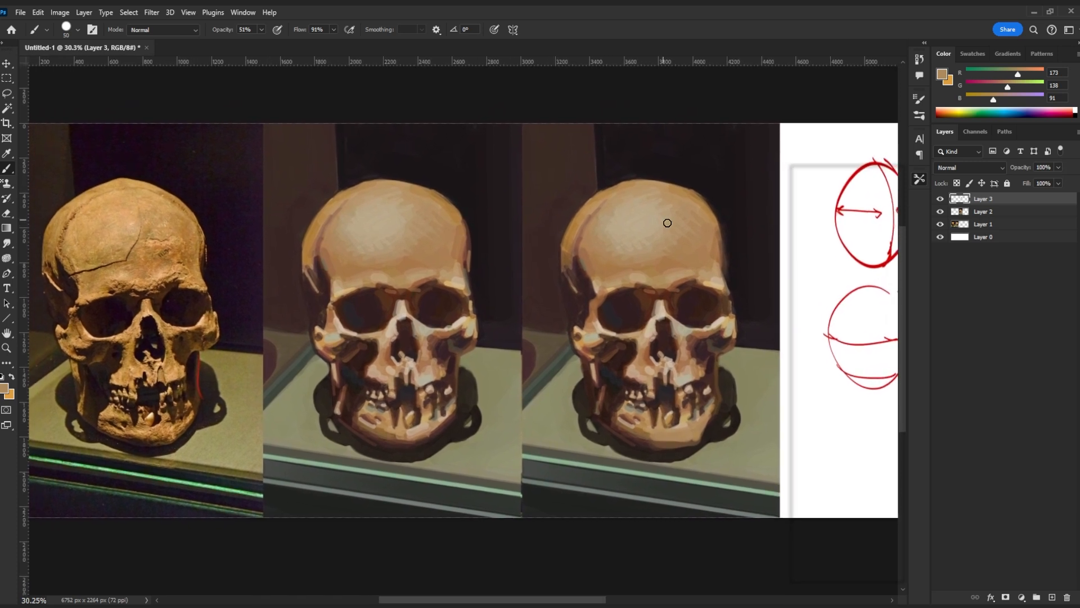
key(bracketleft)
alt+click(622, 184)
alt+click(633, 188)
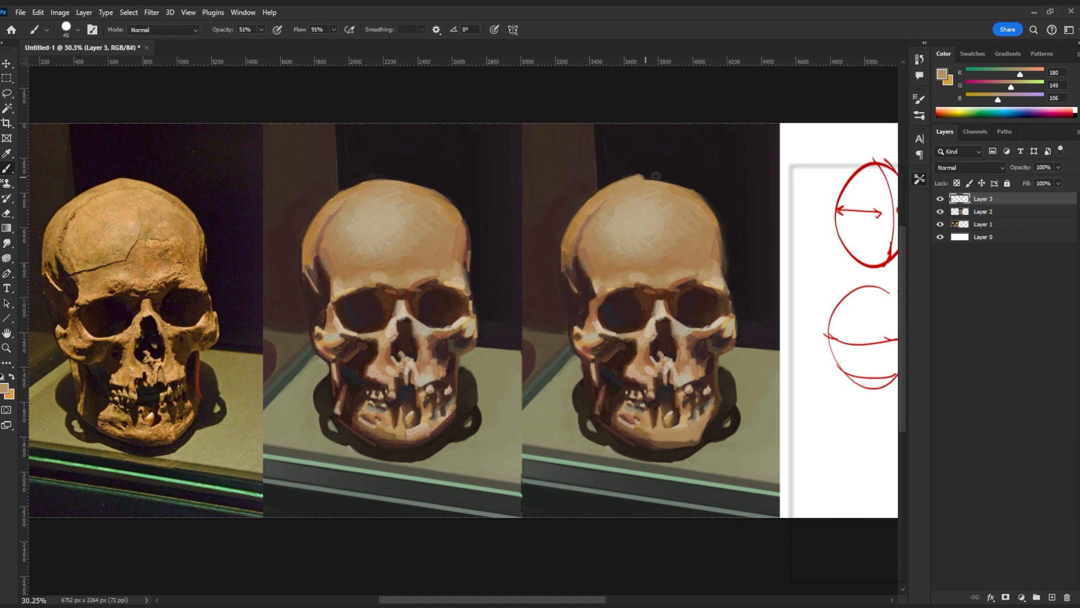
alt+click(652, 183)
mouse_move(643, 177)
mouse_down()
mouse_move(702, 193)
mouse_move(723, 225)
mouse_up()
alt+click(674, 163)
key(ctrl+shift+h)
key(ctrl+shift+h)
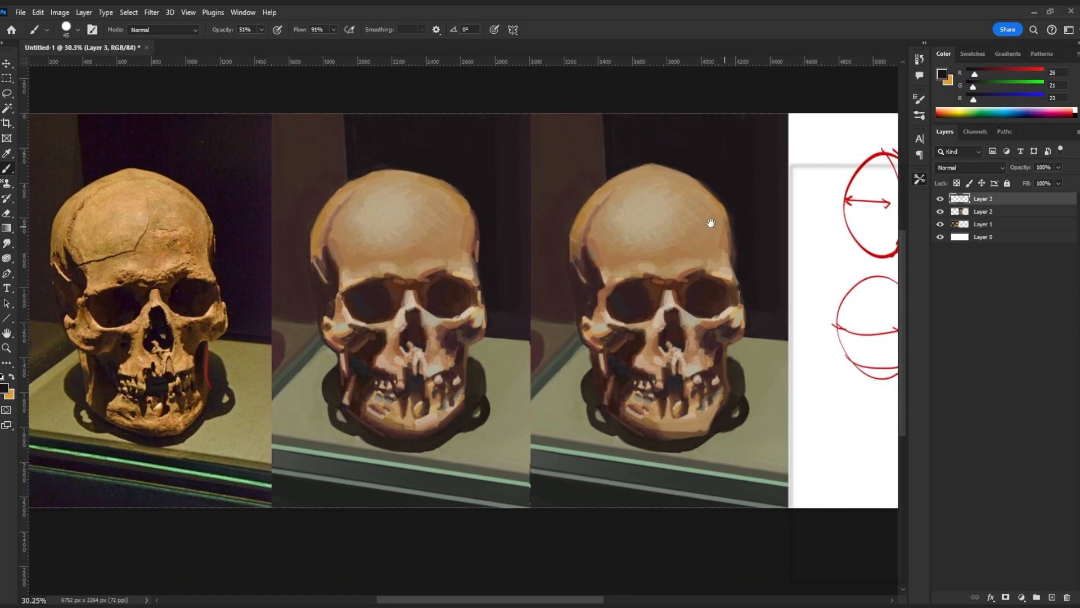
Extend the left side of the rightmost skull's cranium outward with sampled browns, including RGB 125, 88, 48 and 76, 52, 38
alt+click(579, 282)
alt+click(572, 233)
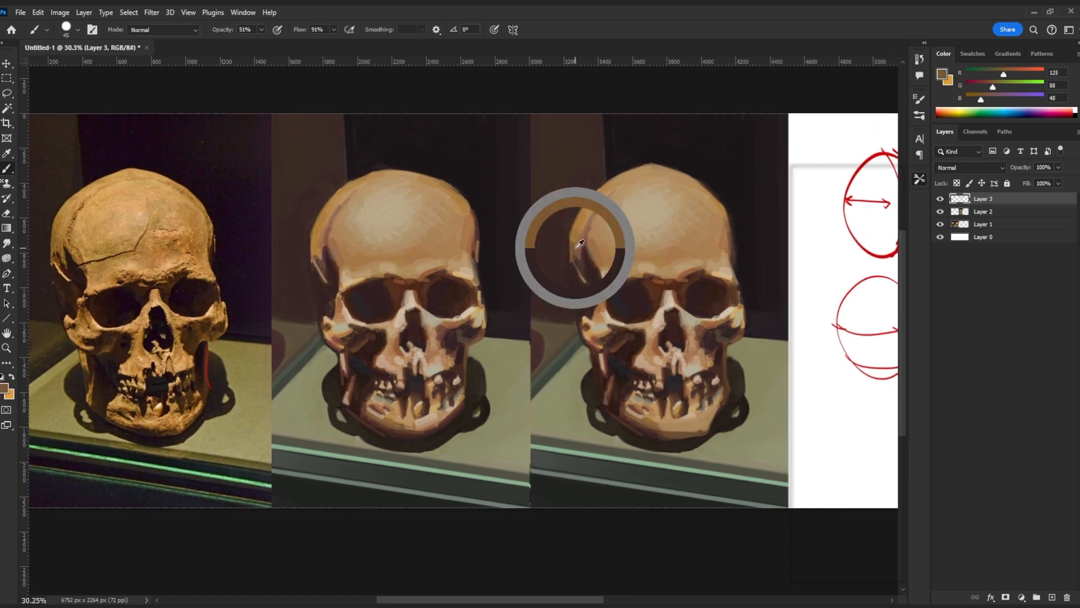
alt+click(571, 279)
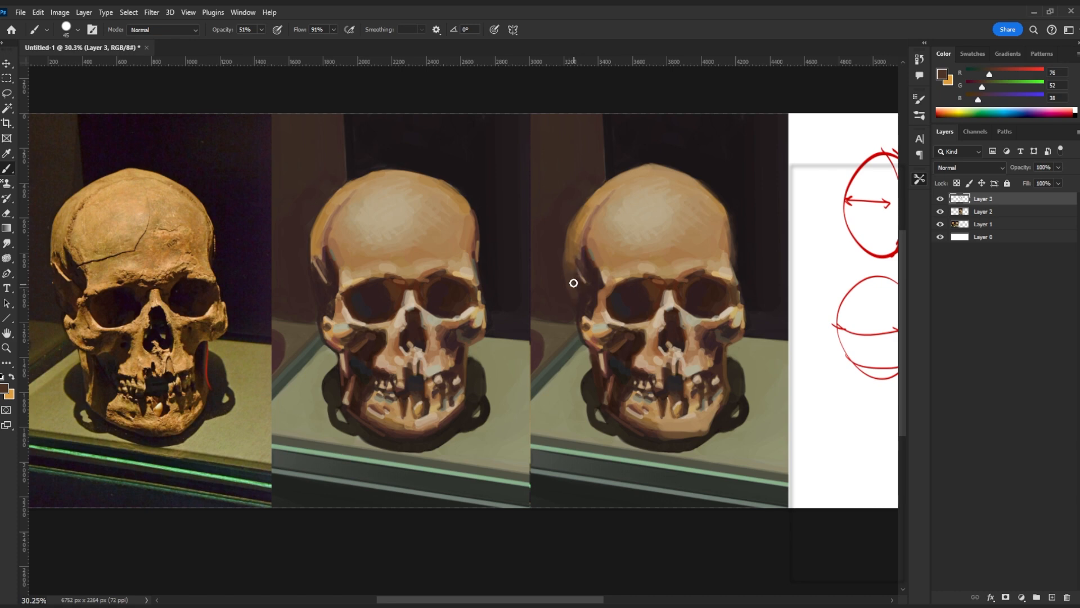
key(ctrl+shift+h)
key(ctrl+shift+h)
Reshape the lower edge of the rightmost skull's chin with sampled tones, including RGB 112, 82, 52, 40, 34, 26 and 96, 70, 46
drag(709, 292, 686, 293)
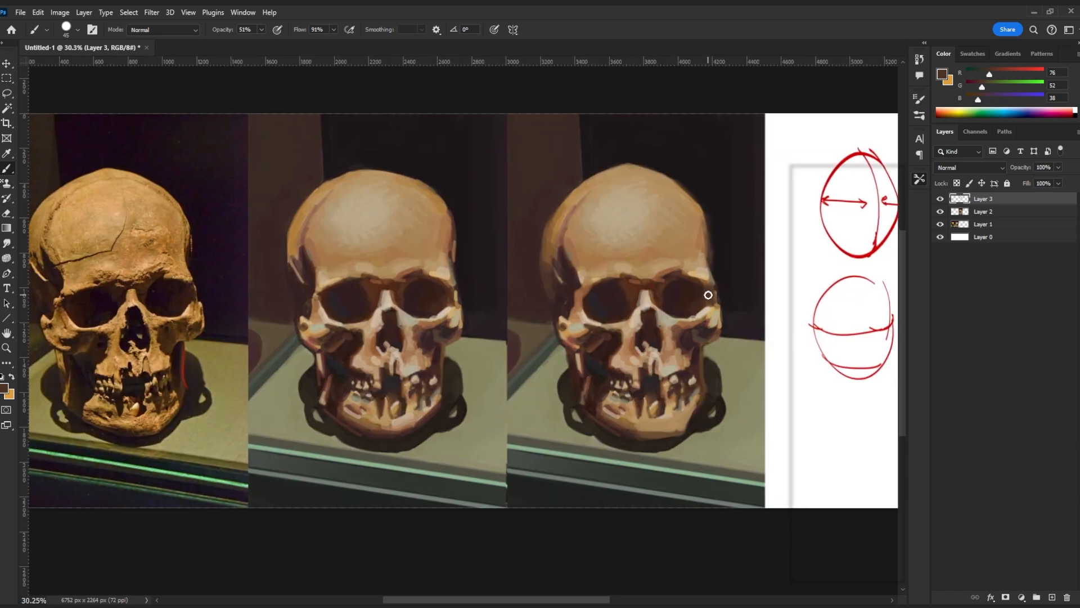
alt+click(621, 421)
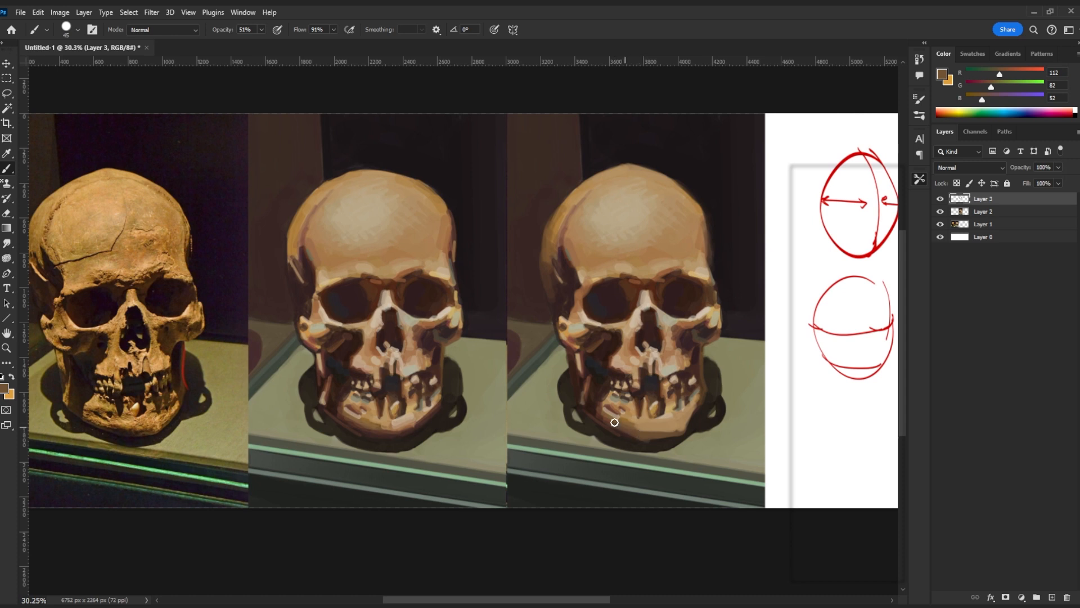
alt+click(639, 442)
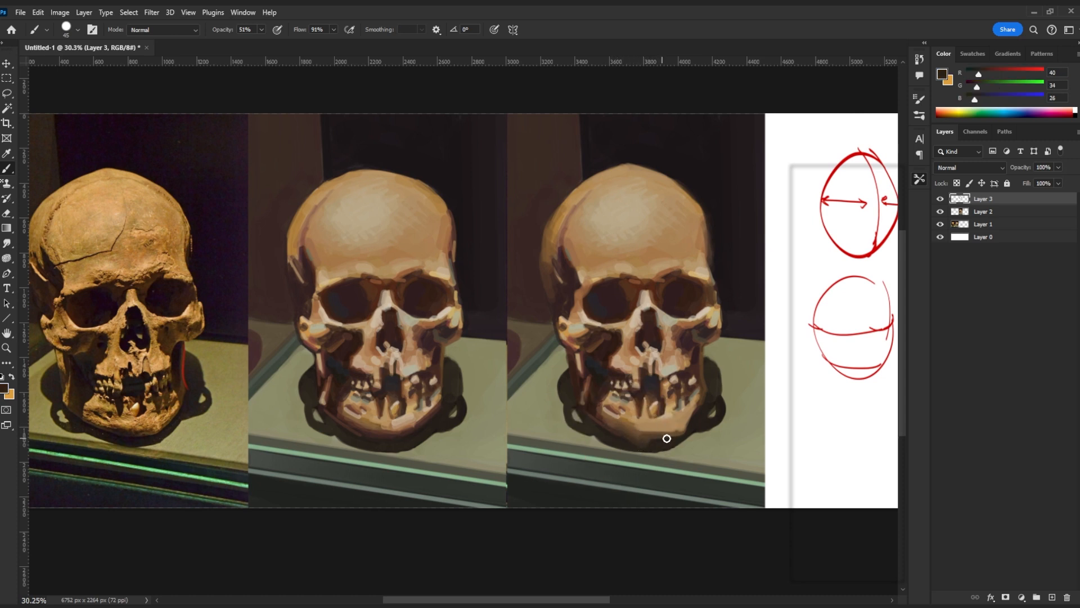
alt+click(641, 437)
drag(644, 441, 670, 436)
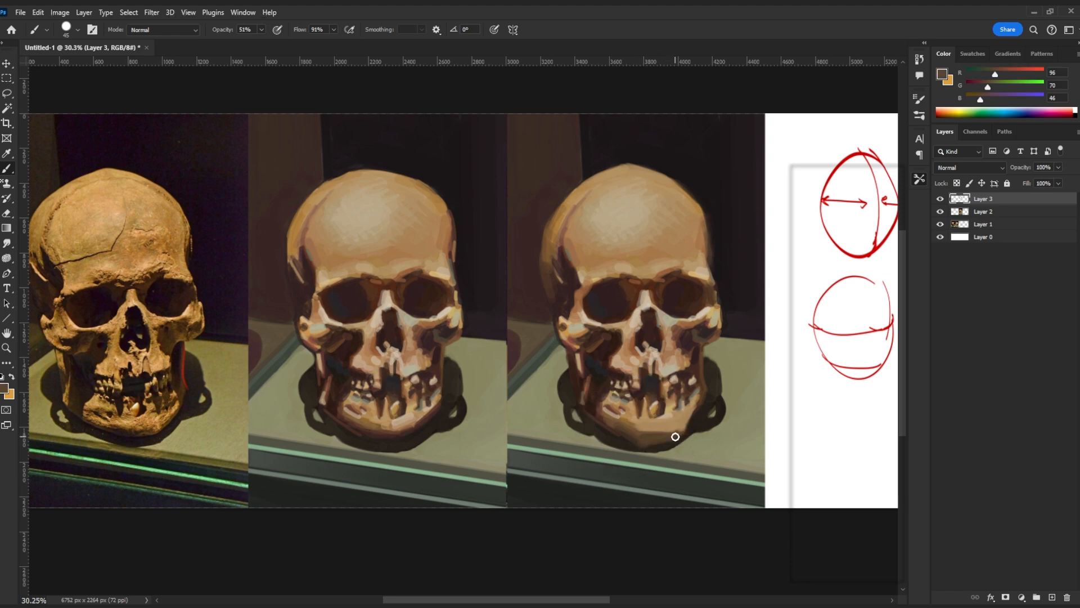
key(ctrl+shift+h)
key(ctrl+shift+h)
Repaint the brow above the rightmost skull's left eye socket with RGB 172, 136, 91, 85, 50, 28 and 177, 144, 102, and check it mirrored
scroll(690, 298, right, 3)
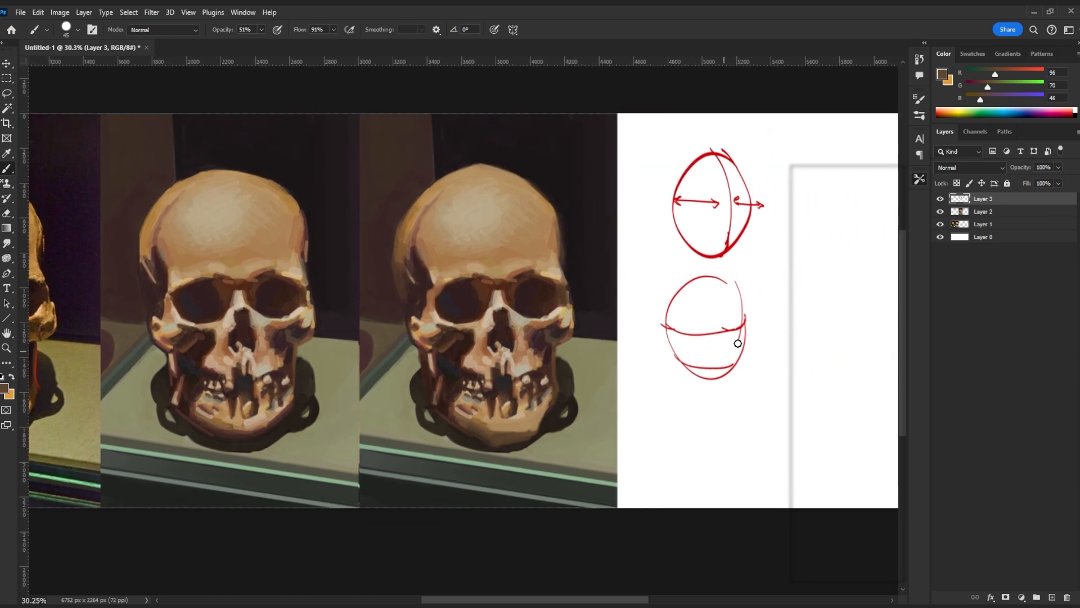
mouse_move(484, 327)
mouse_down()
mouse_move(641, 333)
mouse_move(632, 334)
mouse_move(636, 368)
mouse_up()
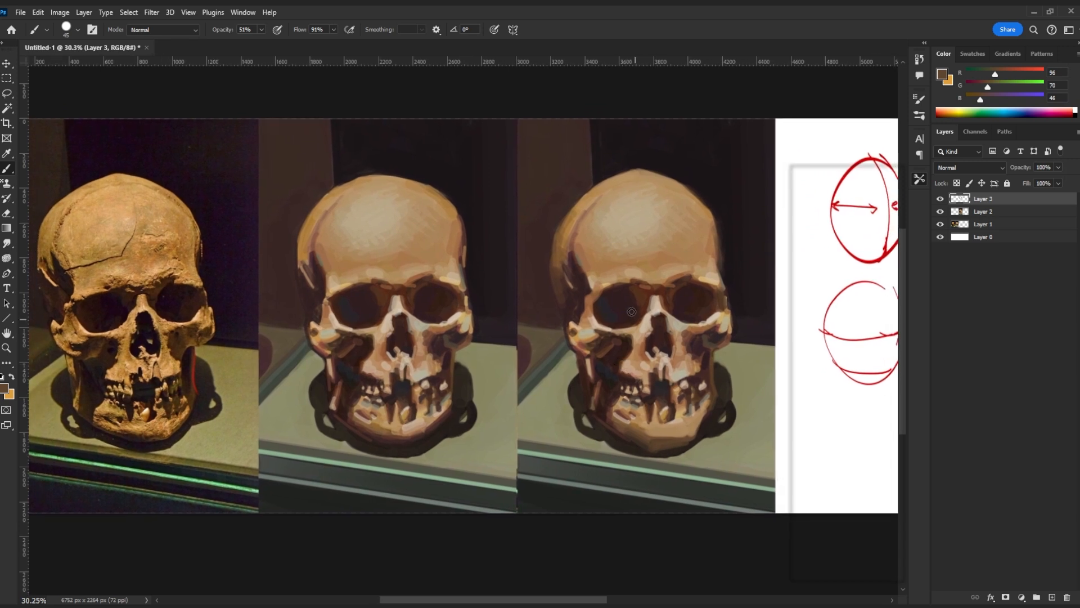
alt+click(619, 272)
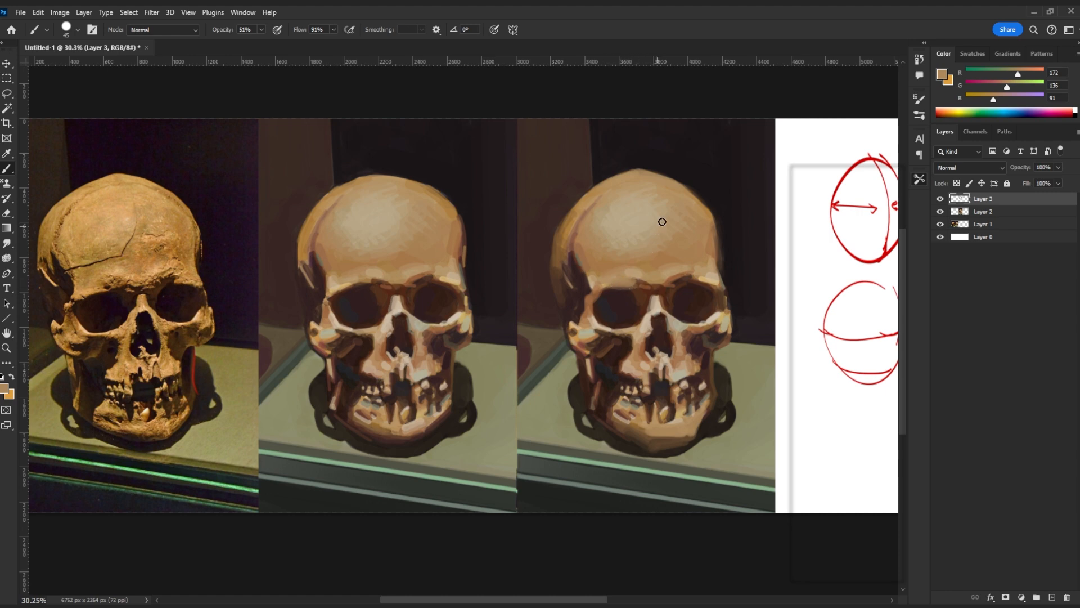
key(ctrl+shift+h)
key(ctrl+shift+h)
alt+click(644, 287)
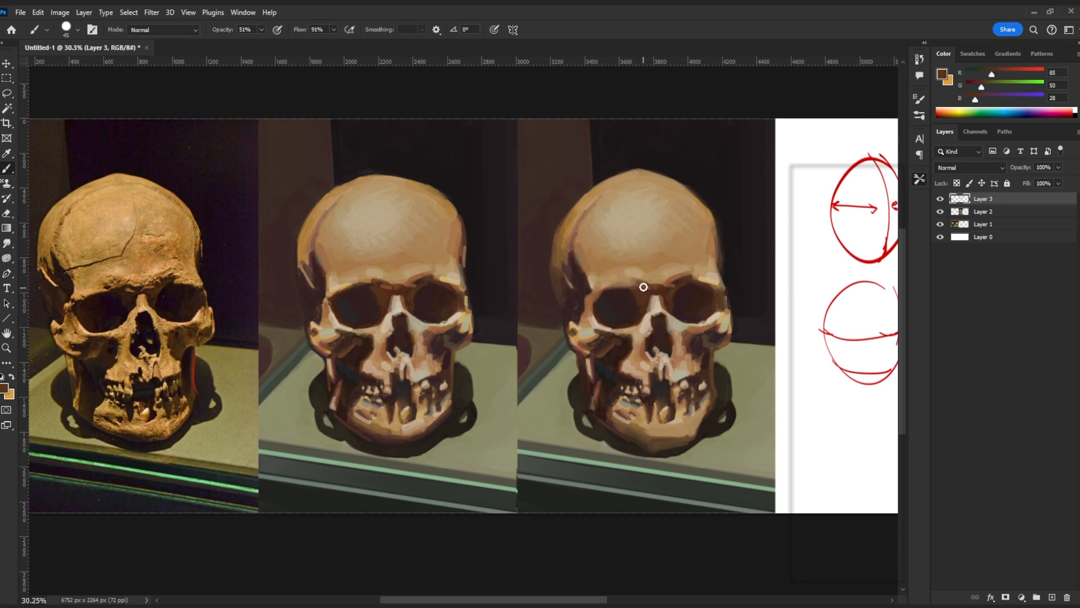
drag(629, 282, 637, 281)
alt+click(611, 281)
key(bracketright)
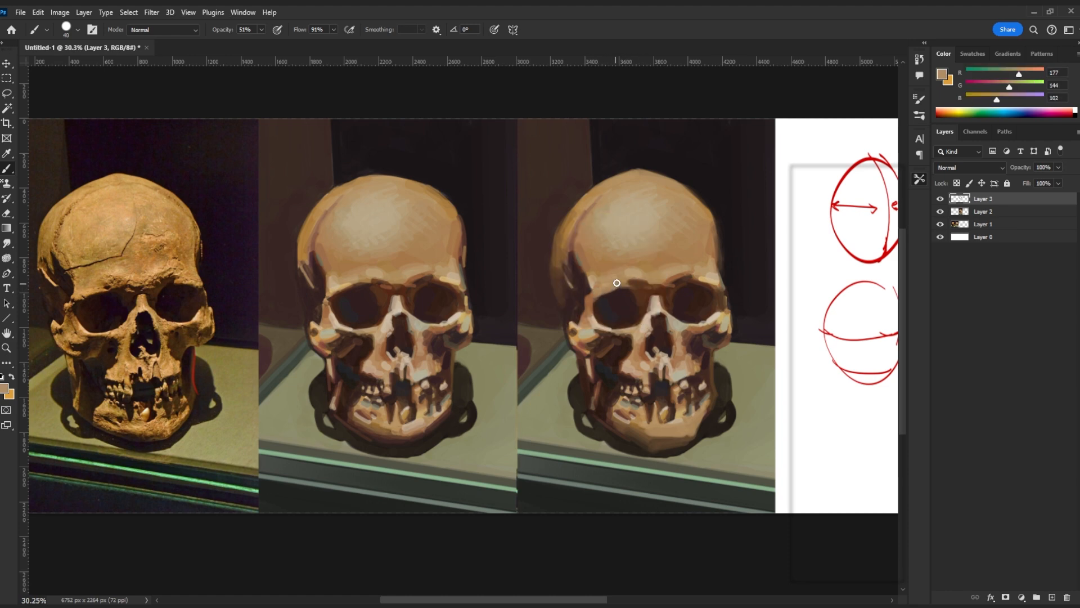
key(h)
key(h)
key(ctrl+shift+h)
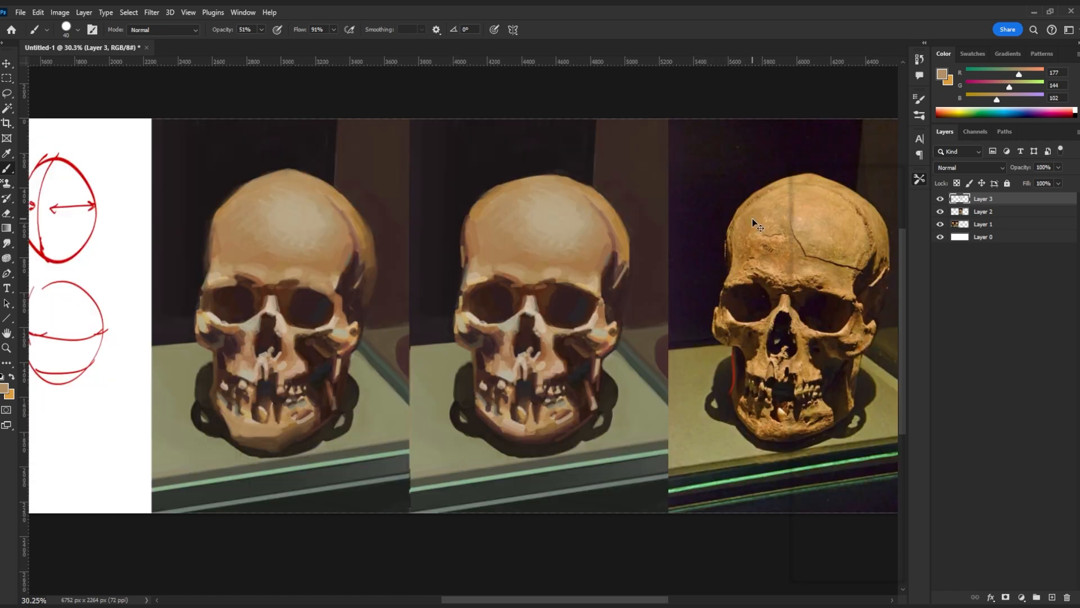
key(ctrl+shift+h)
Try thin strokes along the upper part of the rightmost skull's left eye socket, and undo them
key(bracketleft)
key(bracketleft)
key(bracketleft)
key(bracketleft)
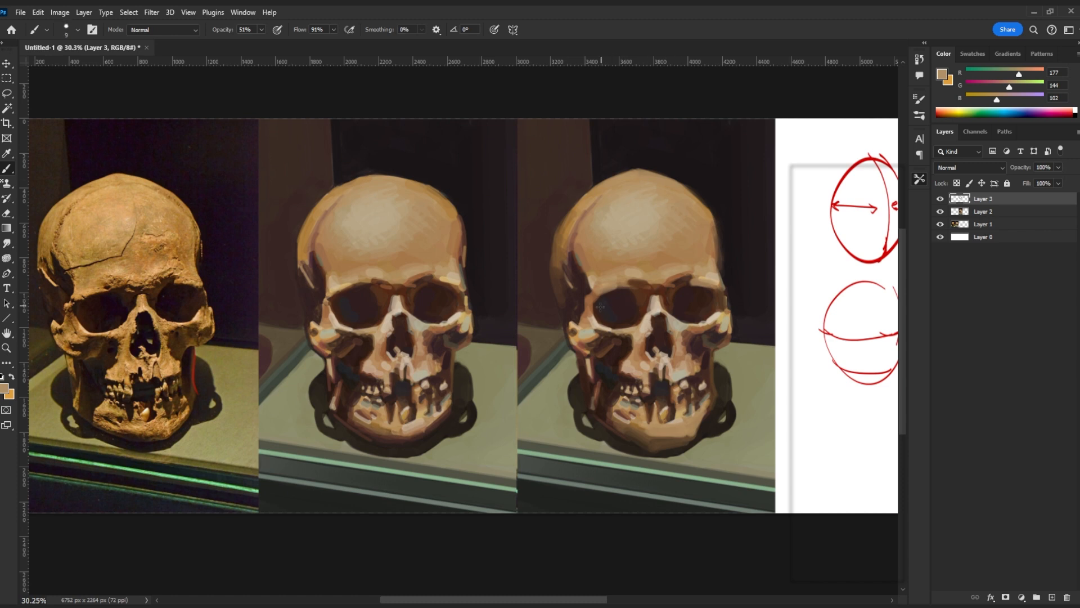
mouse_move(598, 303)
mouse_down()
mouse_move(646, 293)
mouse_move(630, 293)
mouse_up()
key(ctrl+z)
drag(605, 293, 639, 288)
key(ctrl+z)
Refine the left eye socket's lower rim and the nasal bridge with sampled RGB 205, 185, 159, 82, 48, 28 and 204, 185, 159
key(bracketright)
key(bracketright)
alt+click(608, 331)
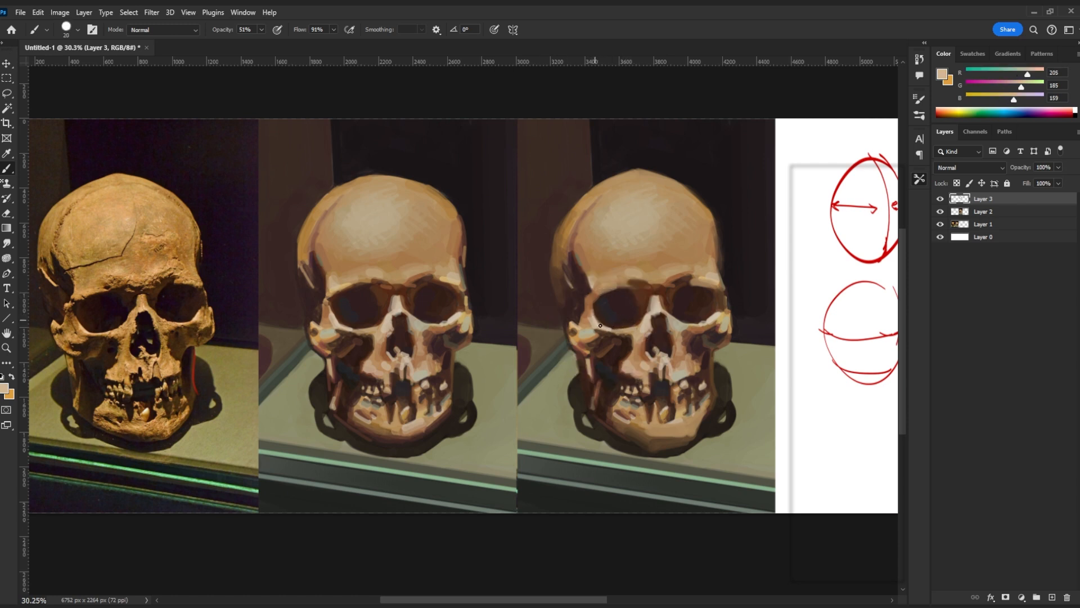
alt+click(648, 302)
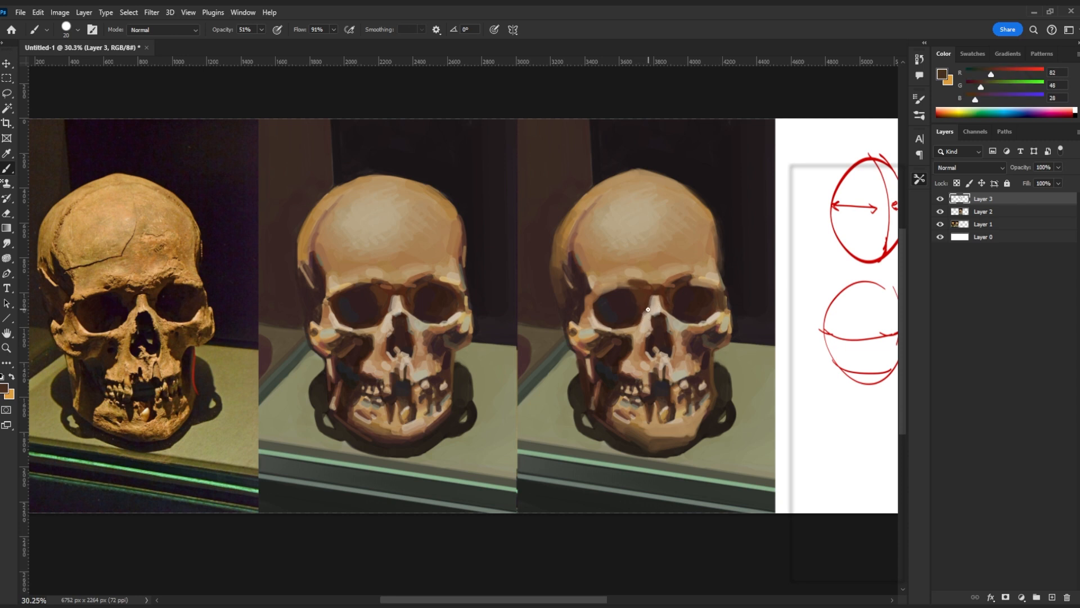
alt+click(644, 316)
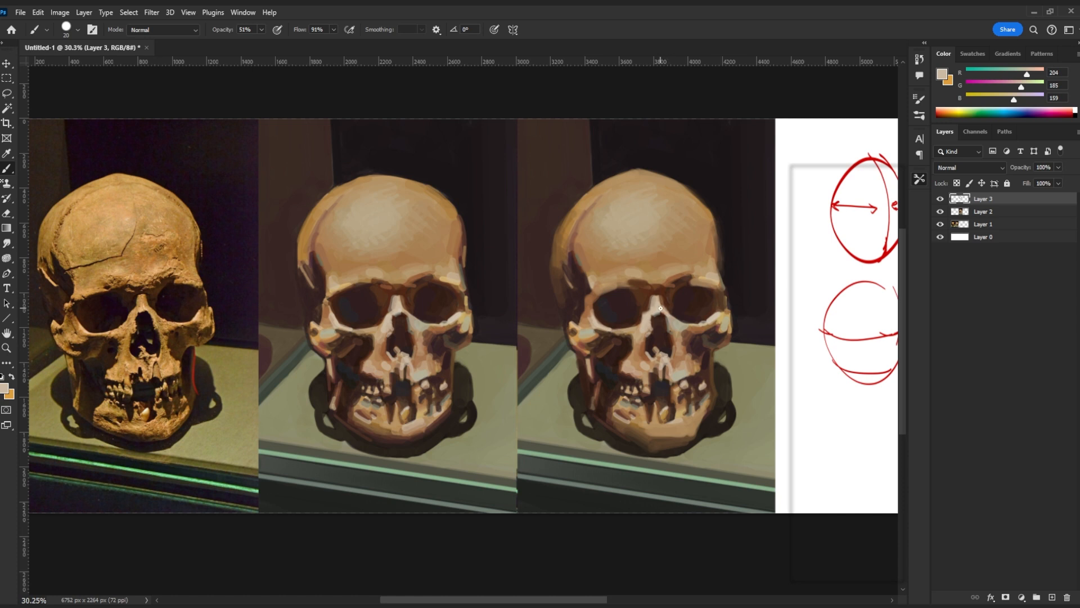
Rework the inside and upper edge of the rightmost skull's right eye socket with sampled RGB 47, 29, 31 and 155, 99, 59
alt+click(683, 309)
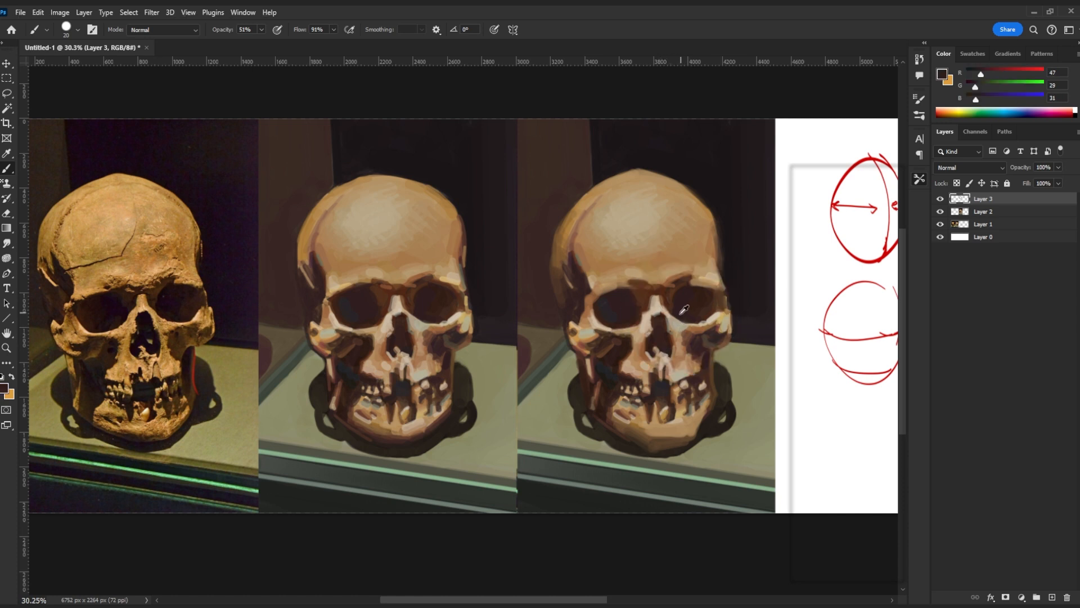
alt+click(691, 334)
alt+click(692, 318)
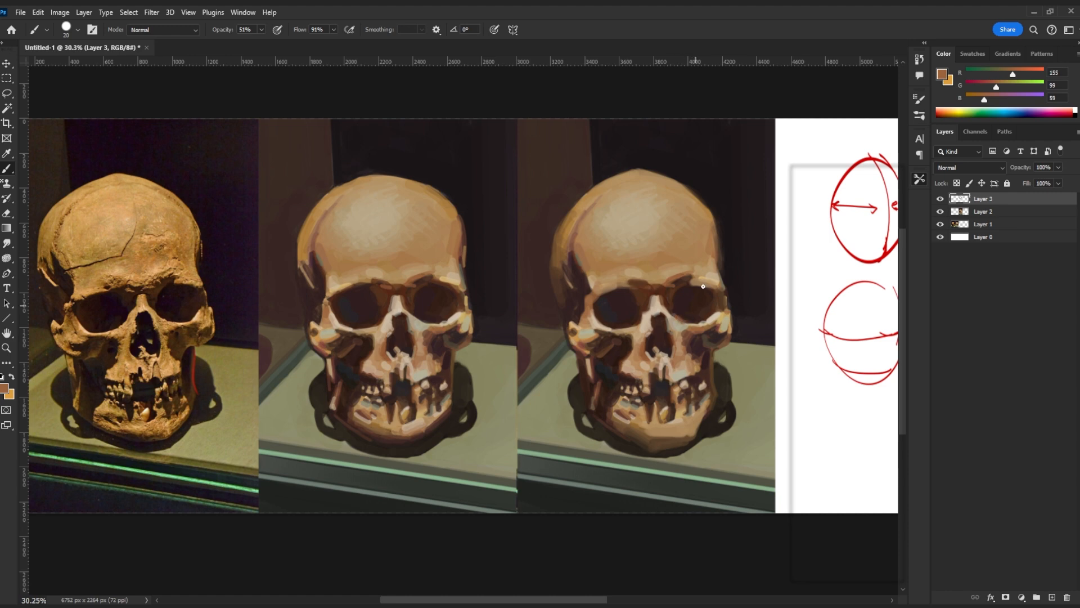
key(ctrl+h)
key(ctrl+h)
Paint the lower outer rim of the rightmost skull's right eye socket with a sampled highlight tone (RGB 207, 193, 173)
alt+click(716, 310)
alt+click(714, 311)
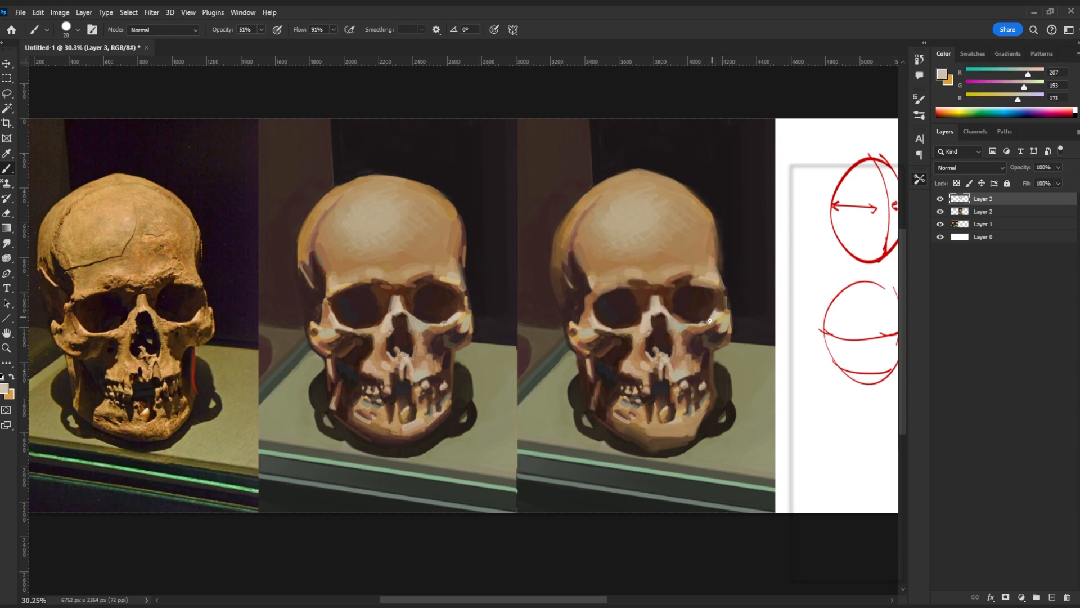
key(ctrl+shift+h)
key(ctrl+shift+h)
Deepen the rightmost skull's nasal cavity with sampled RGB 52, 32, 30 and add a muted accent inside it in RGB 113, 106, 78
alt+click(690, 342)
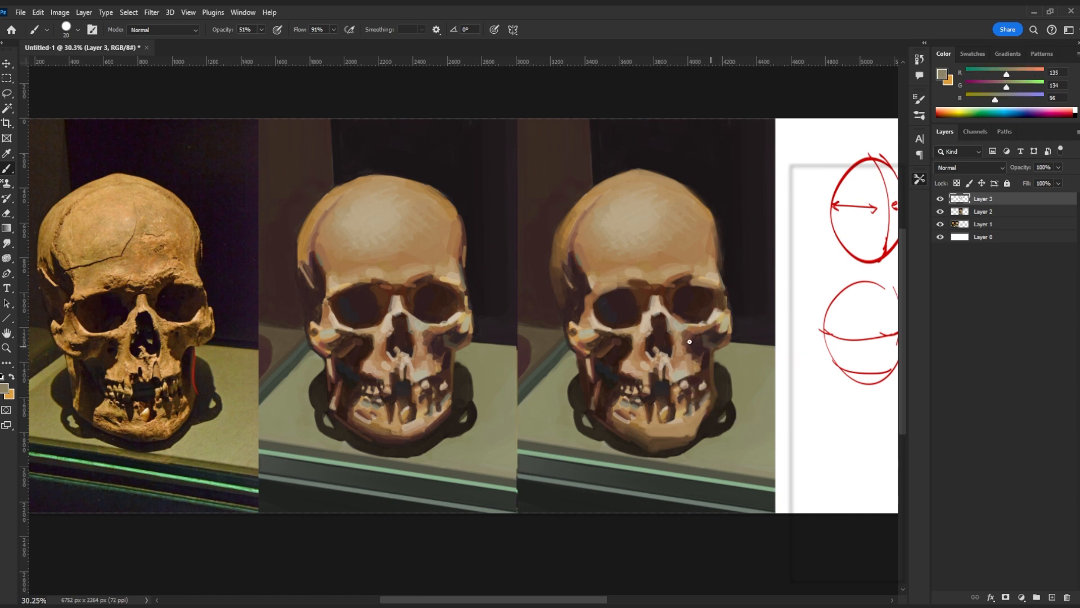
alt+click(661, 322)
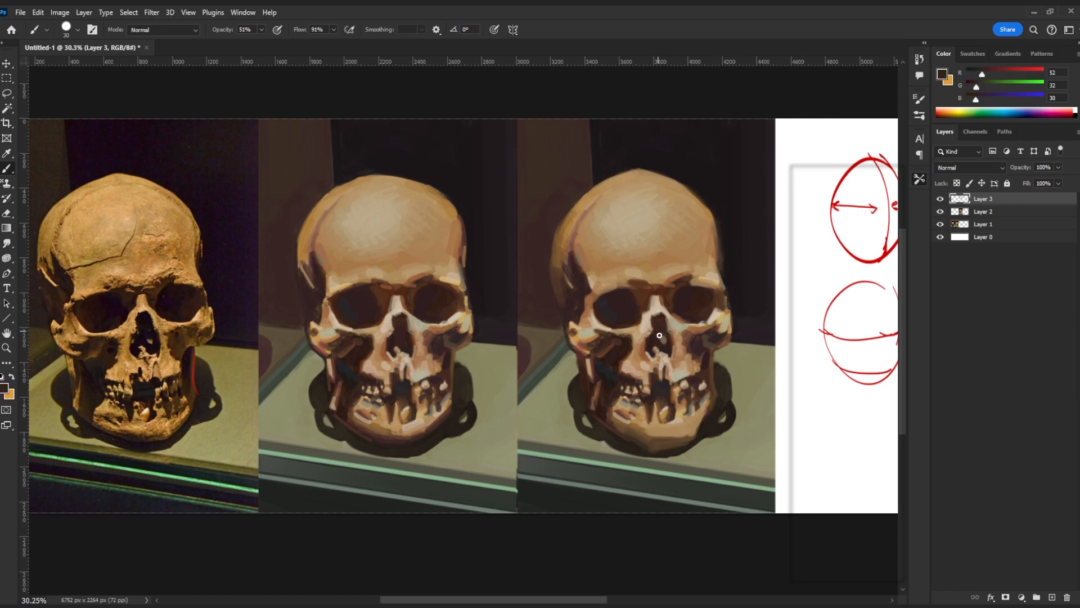
alt+click(667, 338)
key(ctrl+shift+h)
key(ctrl+shift+h)
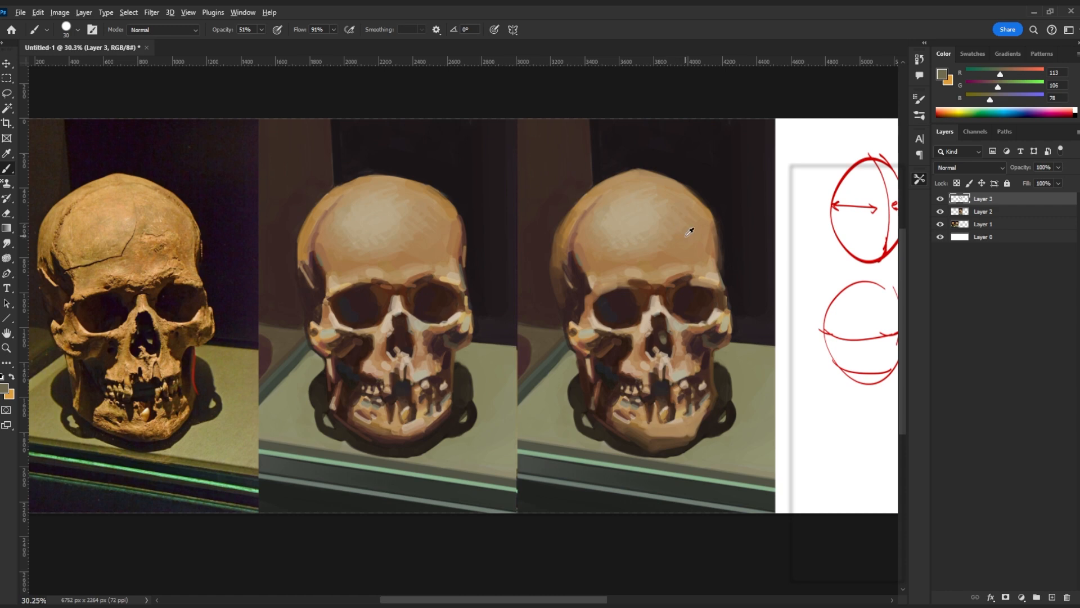
scroll(687, 239, down, 3)
drag(702, 320, 625, 338)
scroll(584, 337, up, 2)
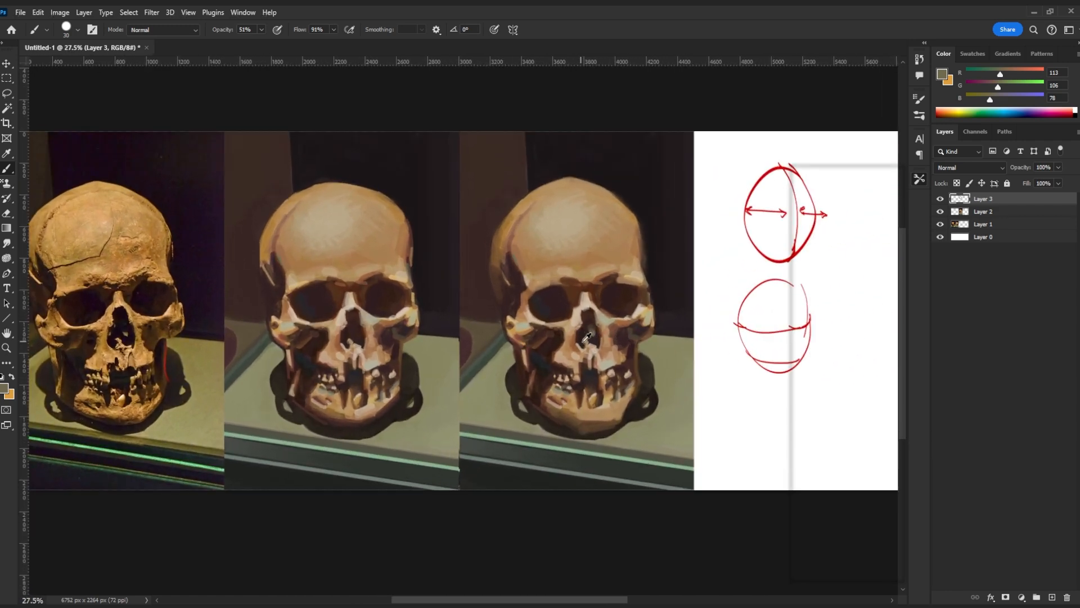
scroll(626, 302, up, 5)
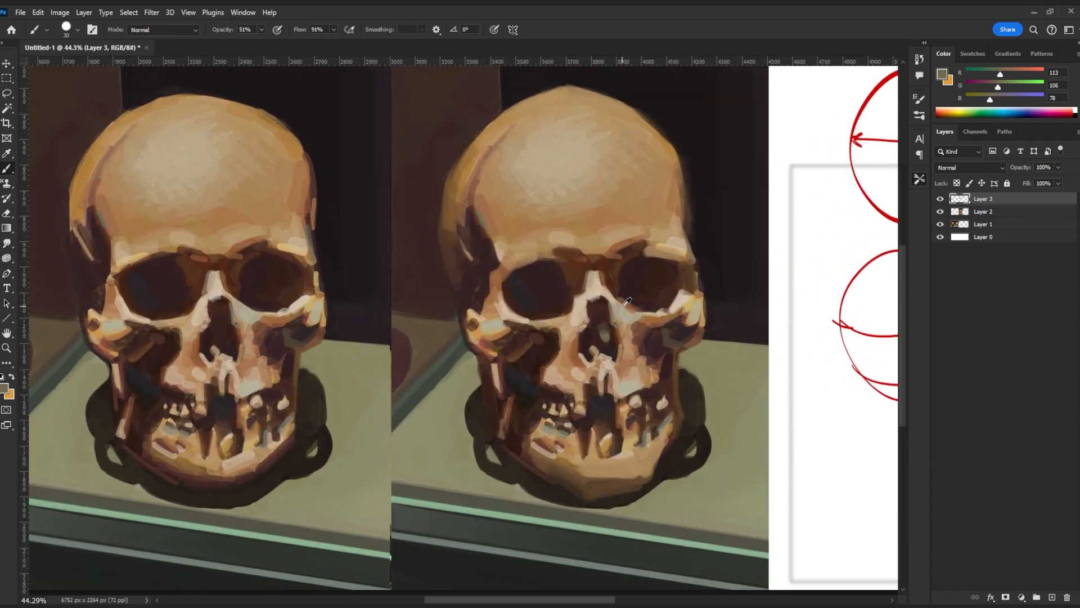
drag(627, 302, 667, 296)
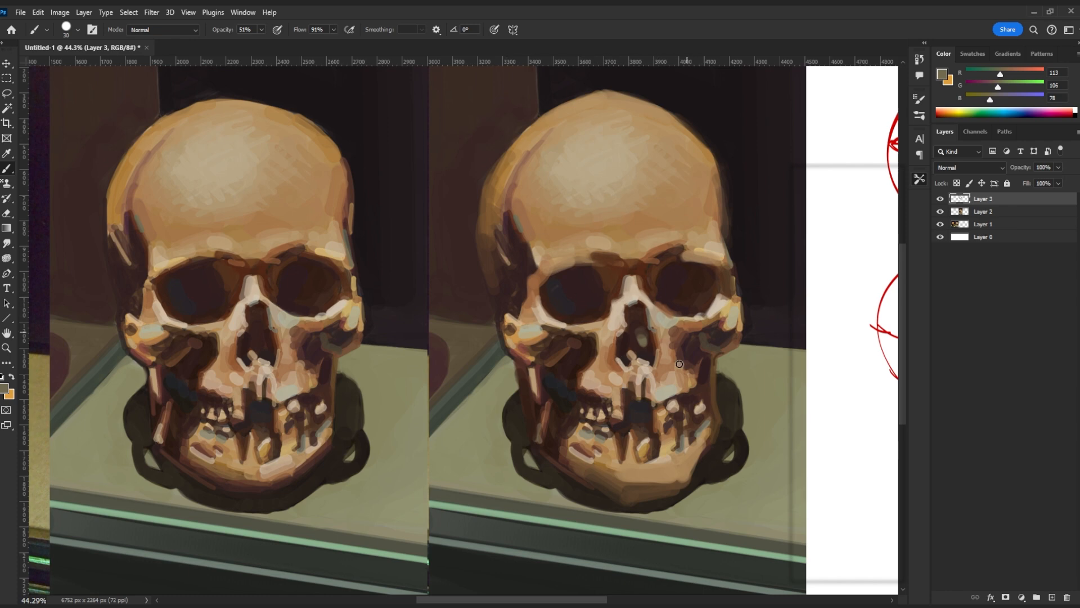
Sketch a pale pink upright ellipse with a vertical centre line and an outward arrow beside the red form guides, using RGB 243, 191, 191
scroll(475, 416, down, 2)
scroll(468, 414, down, 1)
drag(658, 332, 401, 328)
alt+click(458, 302)
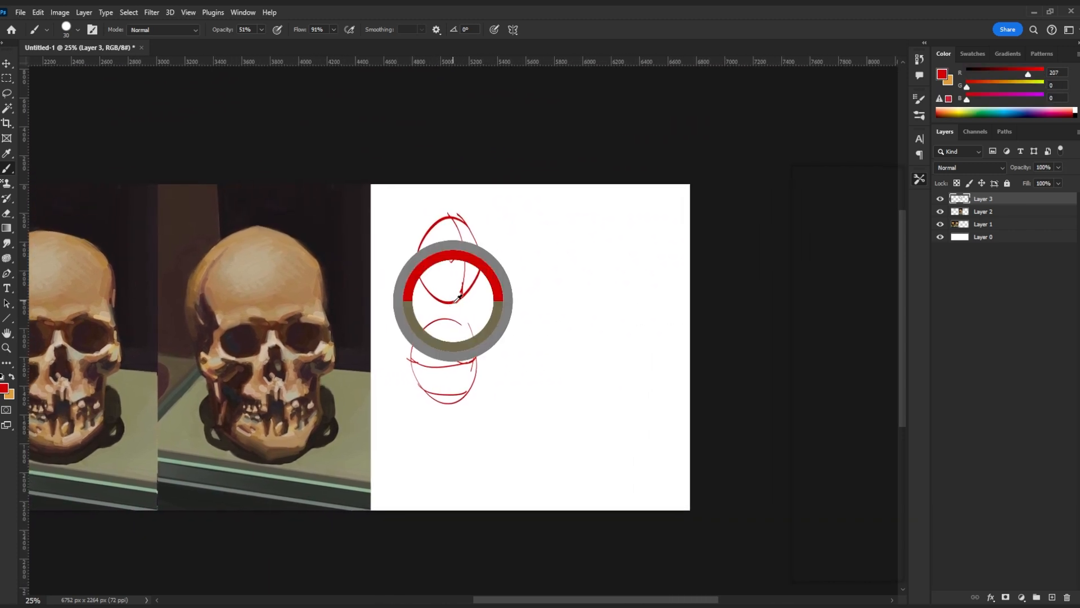
key(bracketleft)
drag(602, 221, 601, 308)
mouse_move(590, 206)
mouse_down()
mouse_move(599, 313)
mouse_move(617, 241)
mouse_move(608, 216)
mouse_up()
key(ctrl+z)
mouse_move(615, 231)
mouse_down()
mouse_move(612, 296)
mouse_move(606, 226)
mouse_move(593, 254)
mouse_up()
key(bracketleft)
key(ctrl+z)
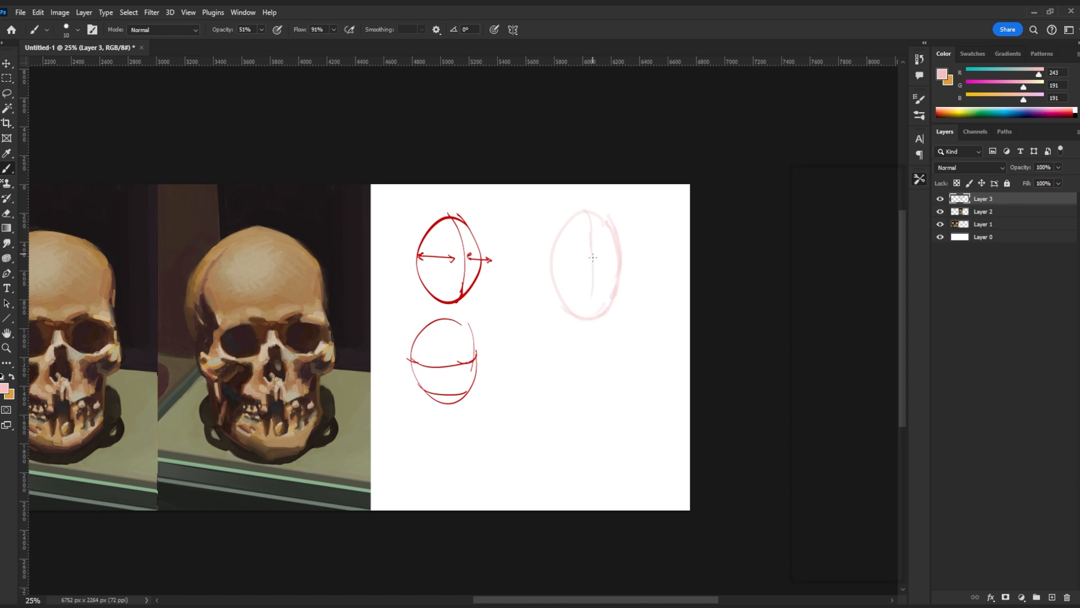
drag(591, 300, 592, 315)
scroll(613, 247, up, 3)
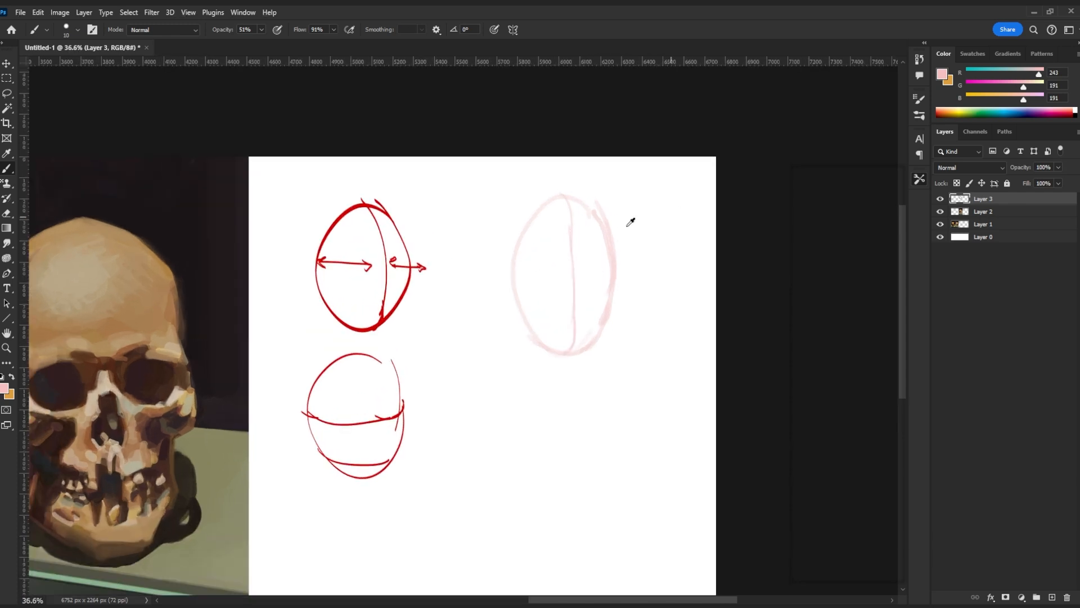
drag(634, 272, 669, 273)
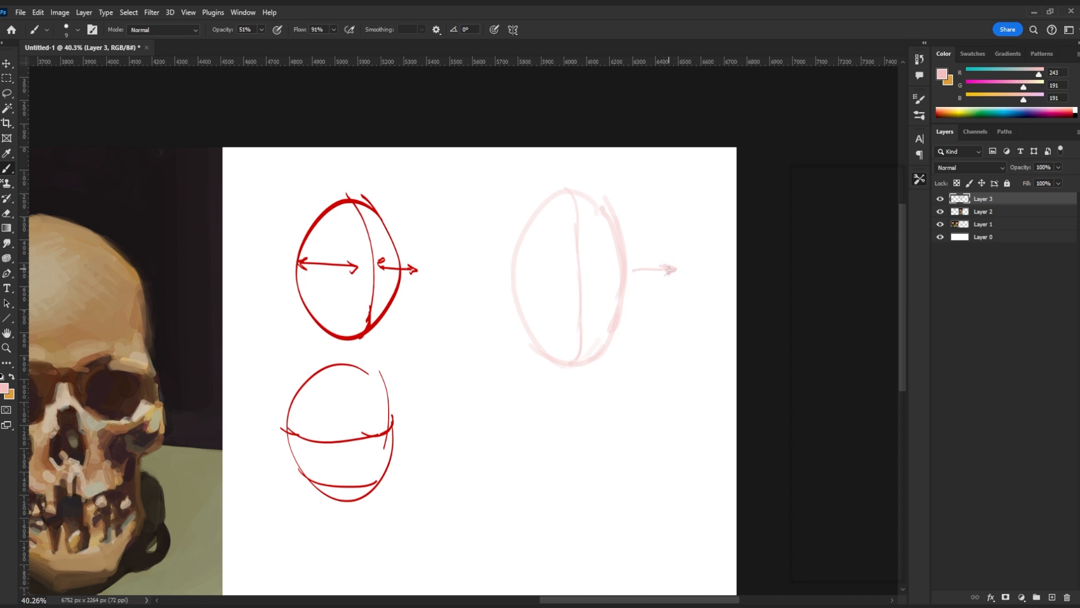
Try sketching a rounded turned form with a curved off-centre line and a small centred ellipse below the pale pink ellipse
drag(715, 308, 720, 287)
drag(610, 408, 602, 336)
mouse_move(585, 312)
mouse_down()
mouse_move(563, 307)
mouse_move(596, 436)
mouse_move(588, 324)
mouse_move(600, 354)
mouse_move(562, 441)
mouse_move(599, 388)
mouse_move(562, 308)
mouse_up()
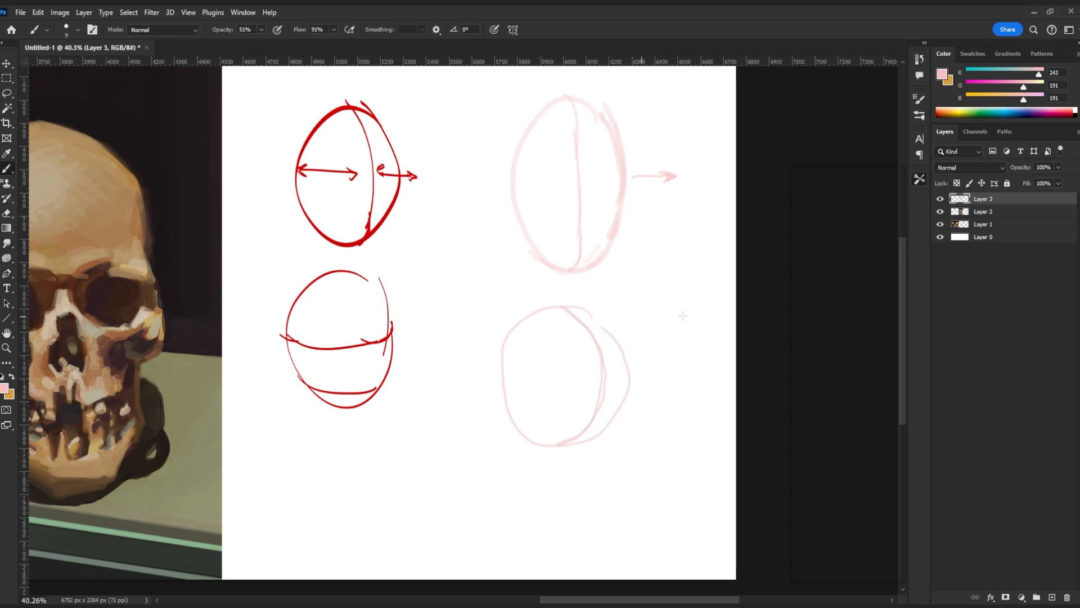
mouse_move(698, 286)
mouse_down()
mouse_move(674, 295)
mouse_move(715, 301)
mouse_move(696, 376)
mouse_up()
key(ctrl+z)
drag(694, 285, 690, 378)
key(ctrl+z)
scroll(682, 309, down, 1)
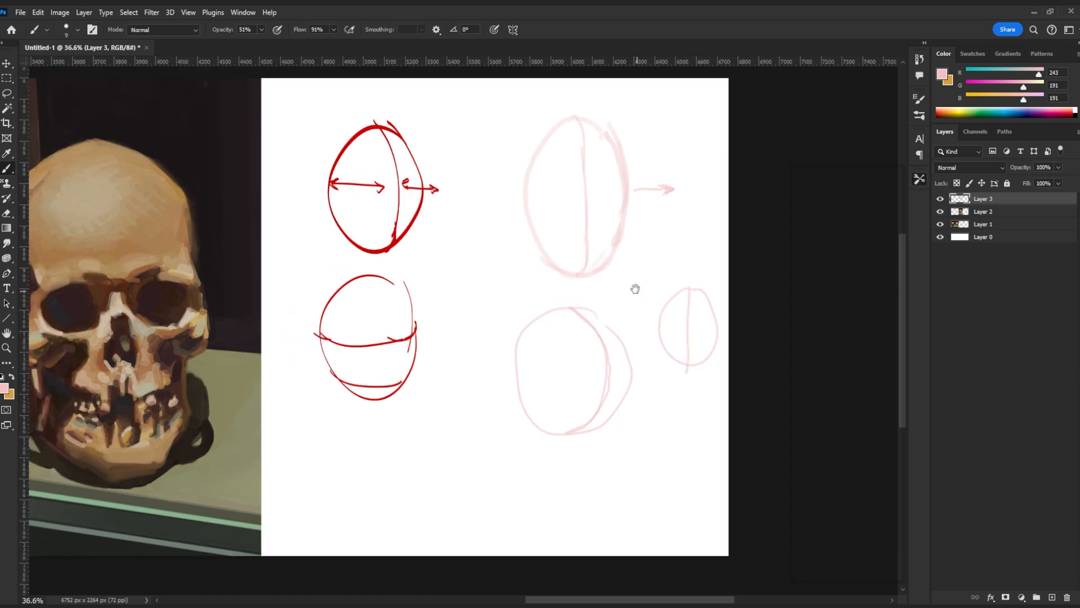
Undo the pale pink turned form and the small ellipse sketched below the large ellipse
drag(636, 289, 675, 304)
key(ctrl+z)
key(ctrl+z)
key(ctrl+z)
key(ctrl+z)
key(ctrl+z)
drag(267, 322, 709, 313)
scroll(609, 335, down, 2)
mouse_move(555, 301)
mouse_down()
mouse_move(623, 294)
mouse_move(616, 299)
mouse_move(646, 317)
mouse_up()
key(bracketright)
key(bracketright)
key(bracketright)
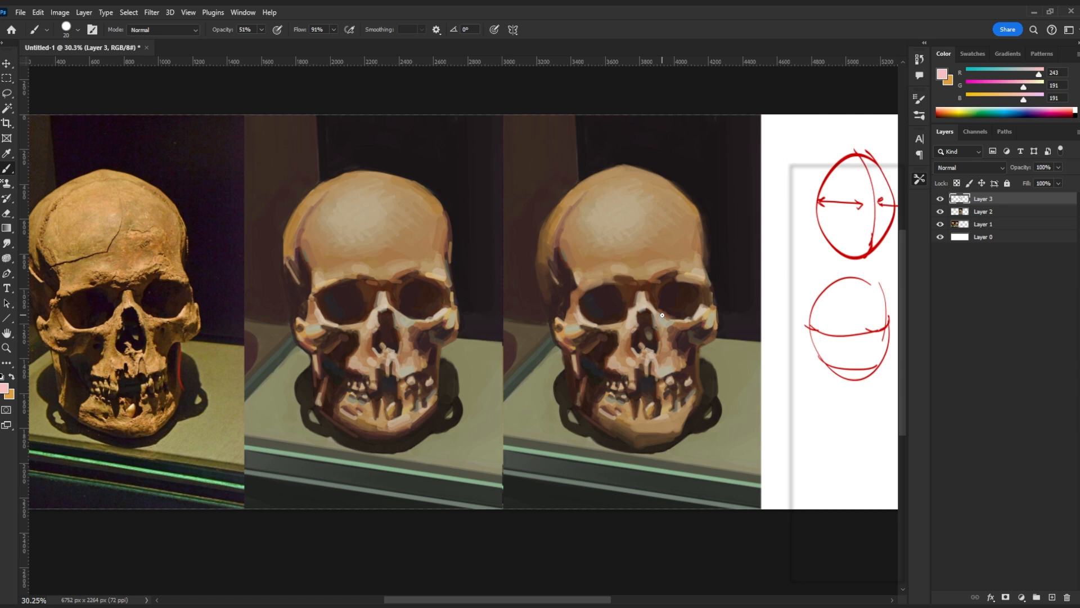
drag(649, 354, 610, 357)
key(bracketright)
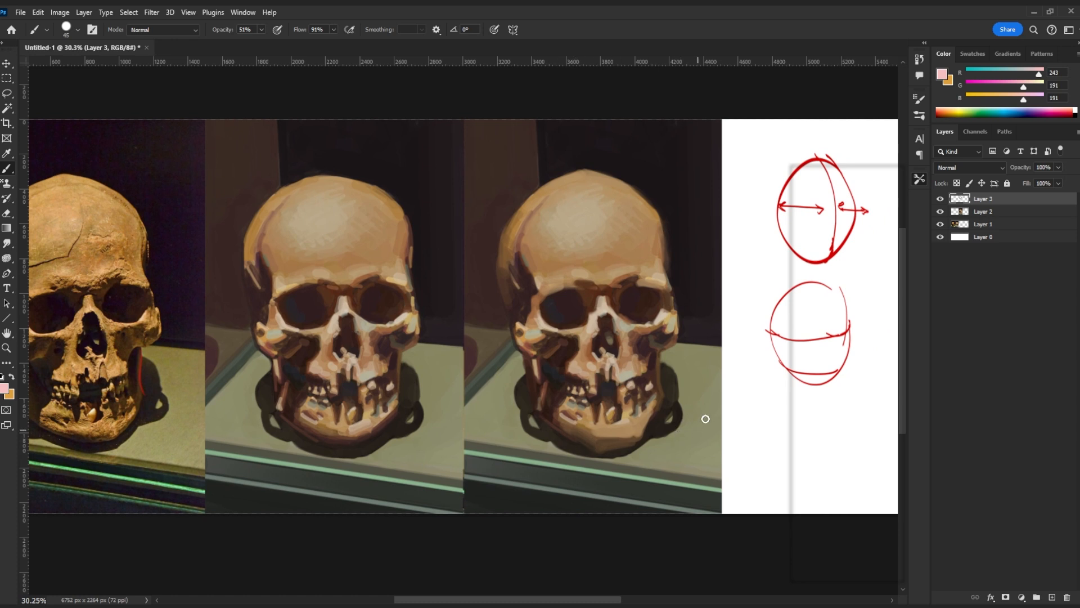
drag(574, 449, 622, 419)
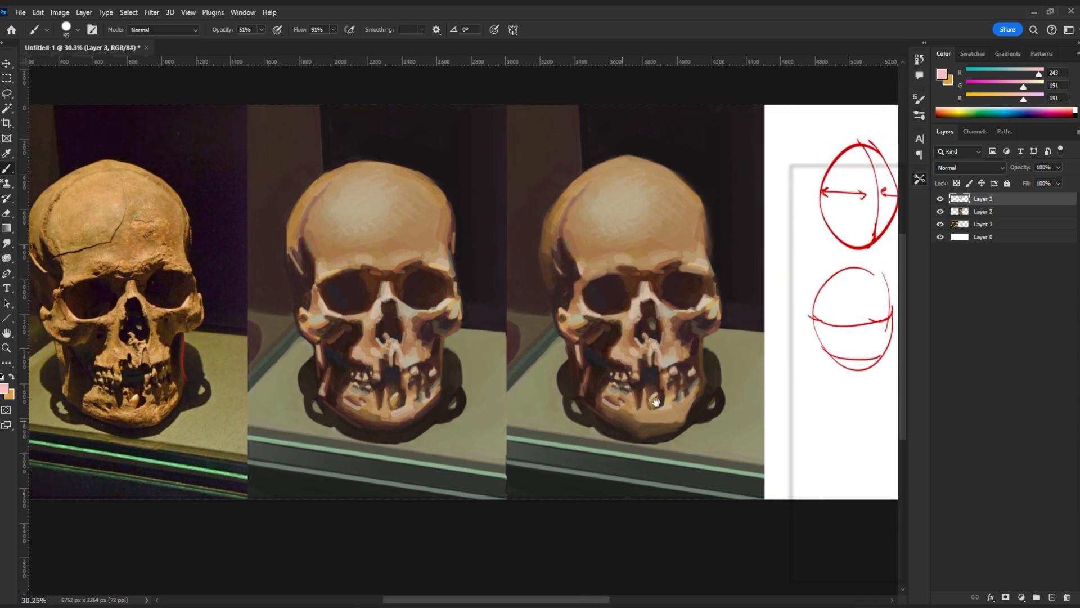
Draw a thin red centre line (RGB 255, 42, 56) down the rightmost skull from forehead to chin
drag(1018, 89, 966, 75)
drag(1001, 87, 1048, 74)
key(bracketleft)
key(bracketleft)
key(bracketleft)
key(bracketleft)
drag(641, 187, 655, 334)
key(ctrl+z)
drag(644, 194, 659, 436)
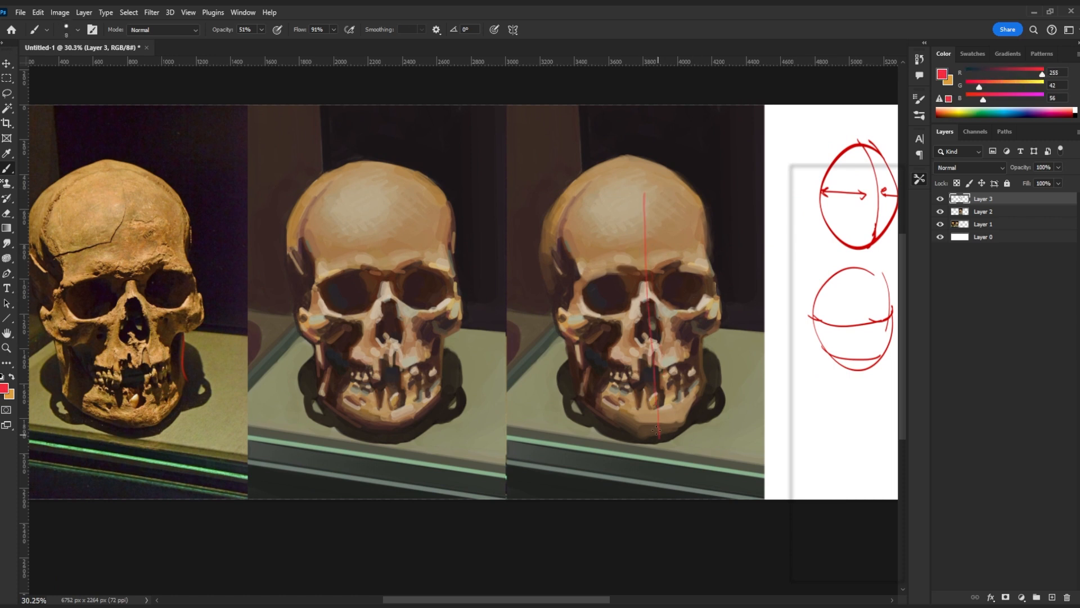
key(bracketleft)
drag(645, 195, 662, 381)
key(ctrl+z)
Try tilted red guide lines beneath the rightmost skull's chin, and undo all red guides over the painting
mouse_move(585, 446)
mouse_down()
mouse_move(716, 435)
mouse_move(600, 449)
mouse_up()
key(ctrl+z)
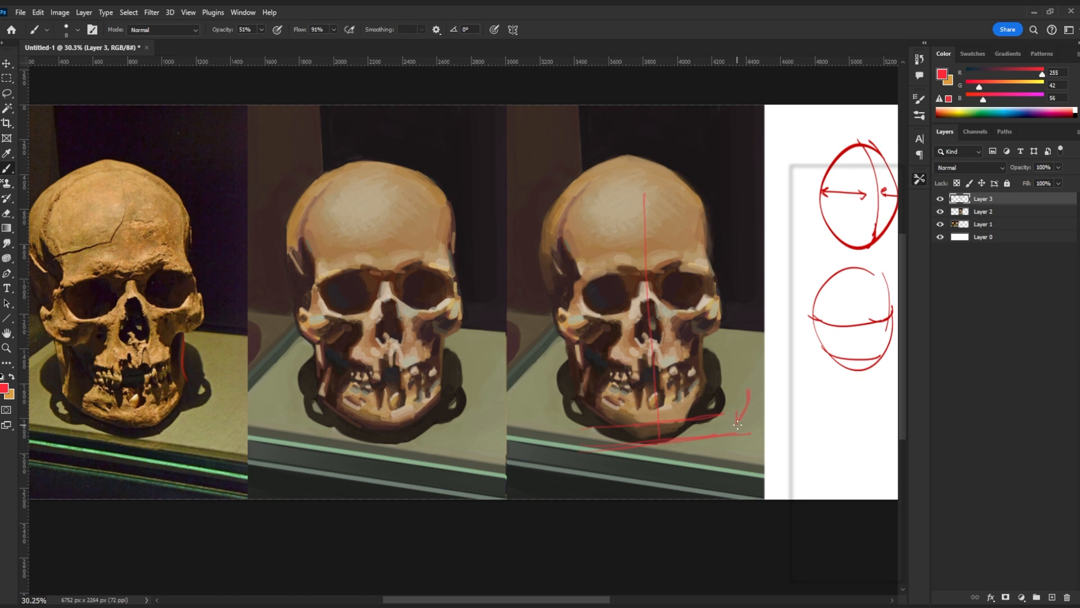
key(ctrl+z)
key(ctrl+z)
key(ctrl+z)
key(ctrl+z)
key(ctrl+z)
Paint out the ring-shaped shadow beside the rightmost skull's jaw with sampled table green and dark shadow colour RGB 38, 32, 26
key(bracketright)
key(bracketright)
key(bracketright)
key(bracketright)
key(bracketright)
key(bracketright)
key(bracketright)
key(bracketright)
key(bracketright)
key(bracketright)
key(bracketright)
key(bracketright)
alt+click(705, 433)
mouse_move(721, 403)
mouse_down()
mouse_move(706, 423)
mouse_move(720, 374)
mouse_up()
alt+click(708, 403)
key(bracketleft)
key(bracketleft)
key(bracketleft)
key(bracketleft)
key(bracketleft)
key(bracketleft)
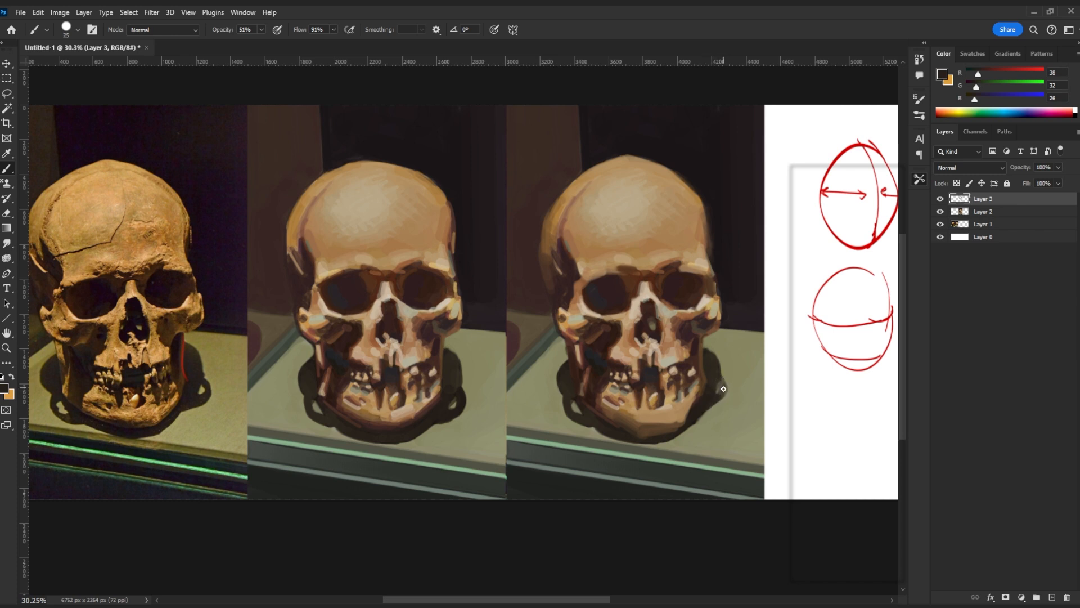
key(ctrl+shift+h)
key(ctrl+shift+h)
Try drawing a thin dark guide line across the base of the rightmost skull
drag(709, 330, 671, 334)
key(bracketleft)
mouse_move(538, 433)
mouse_down()
mouse_move(687, 408)
mouse_move(513, 445)
mouse_move(701, 403)
mouse_move(536, 447)
mouse_move(707, 417)
mouse_up()
key(ctrl+z)
key(ctrl+z)
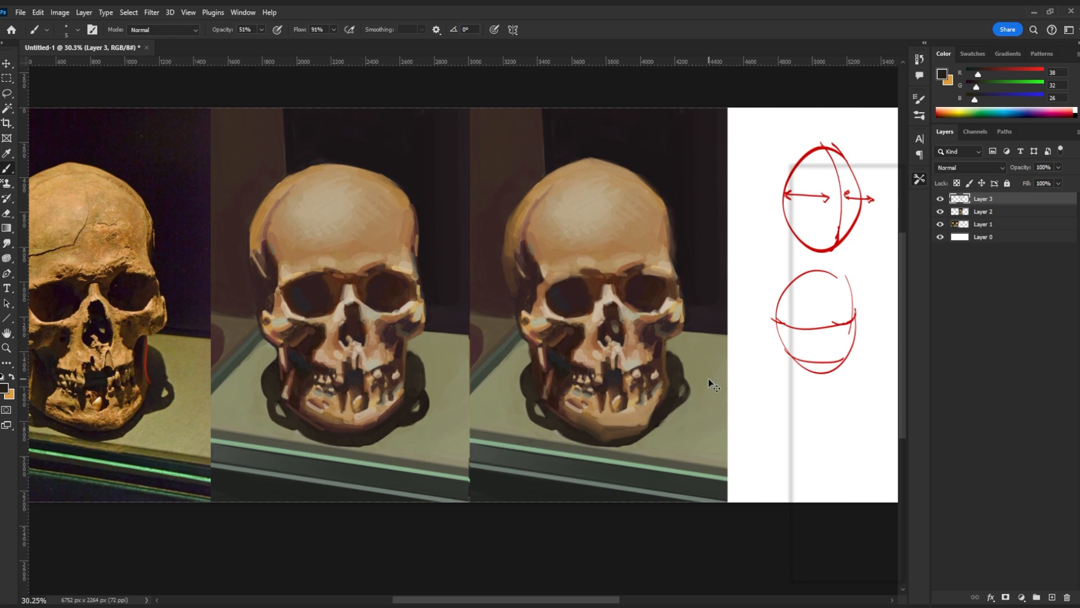
drag(600, 286, 663, 296)
alt+click(632, 242)
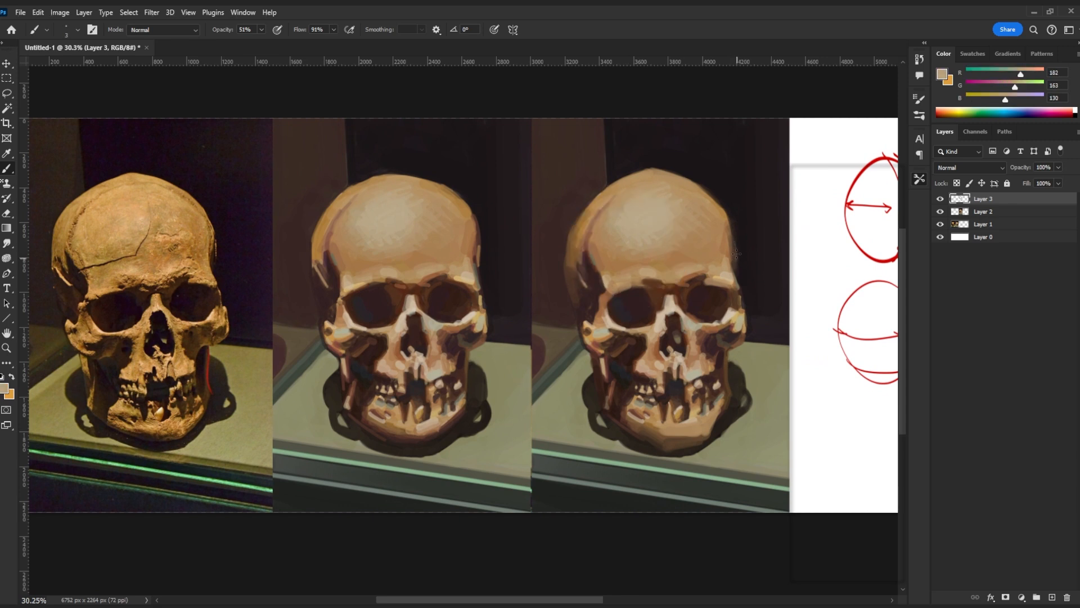
drag(733, 322, 711, 319)
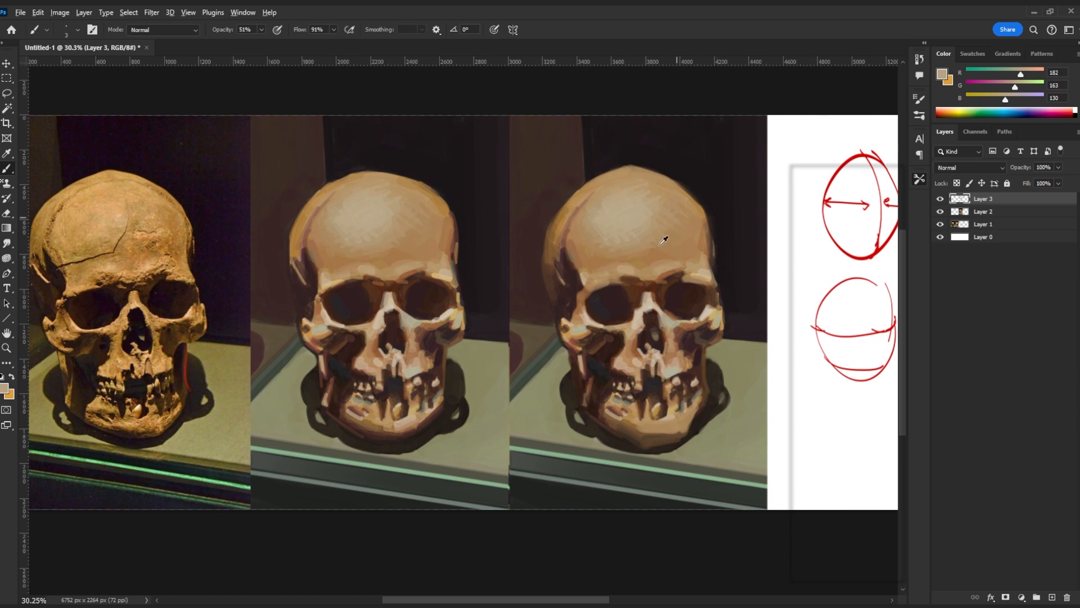
mouse_move(585, 289)
mouse_down()
mouse_move(630, 283)
mouse_move(604, 292)
mouse_move(616, 275)
mouse_move(590, 276)
mouse_up()
scroll(599, 285, down, 1)
scroll(596, 277, up, 1)
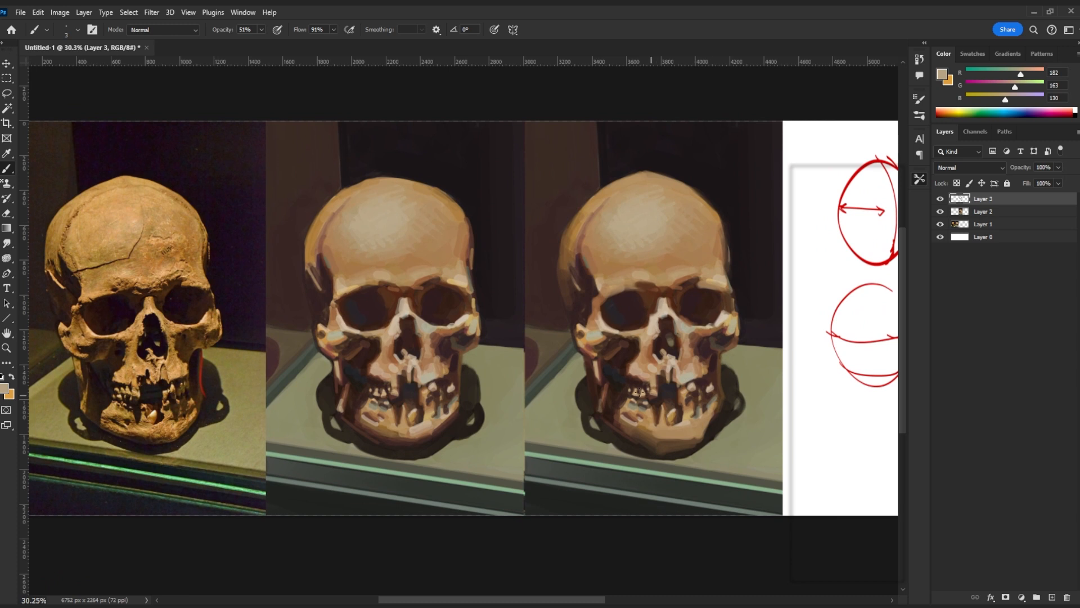
Sample RGB 26, 21, 23 from the dark background and add a new layer above Layer 3
alt+click(392, 158)
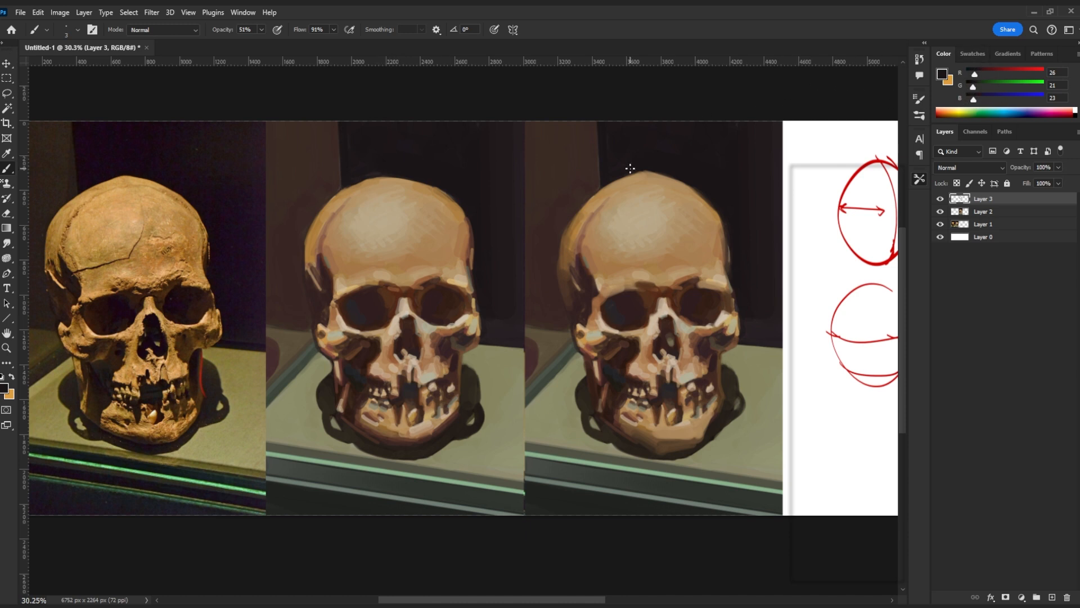
click(940, 199)
click(940, 198)
click(1052, 597)
scroll(695, 323, right, 1)
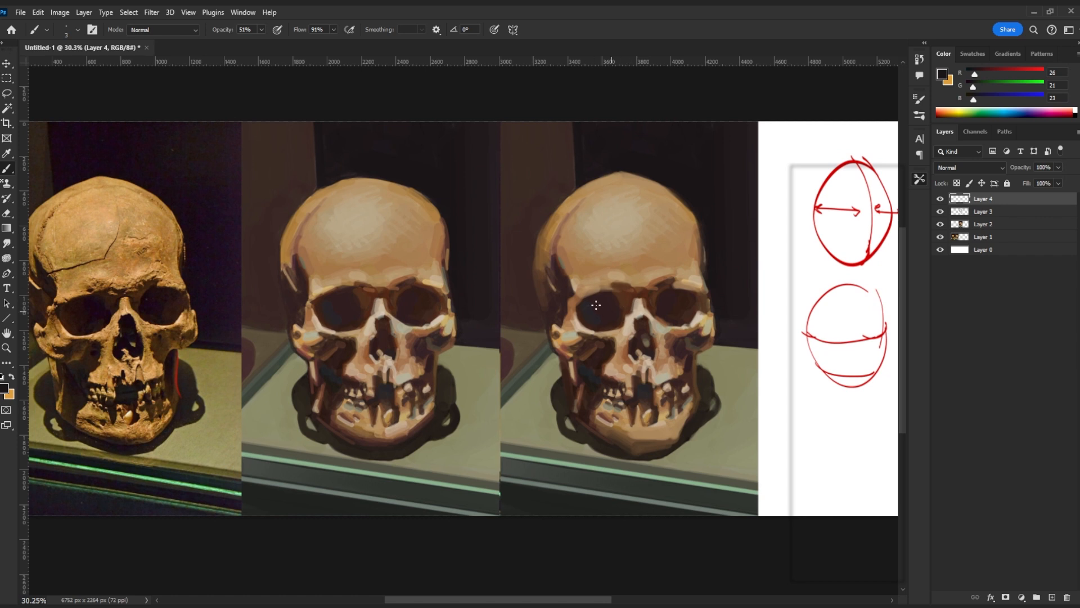
mouse_move(610, 244)
mouse_down()
mouse_move(619, 255)
mouse_move(612, 247)
mouse_up()
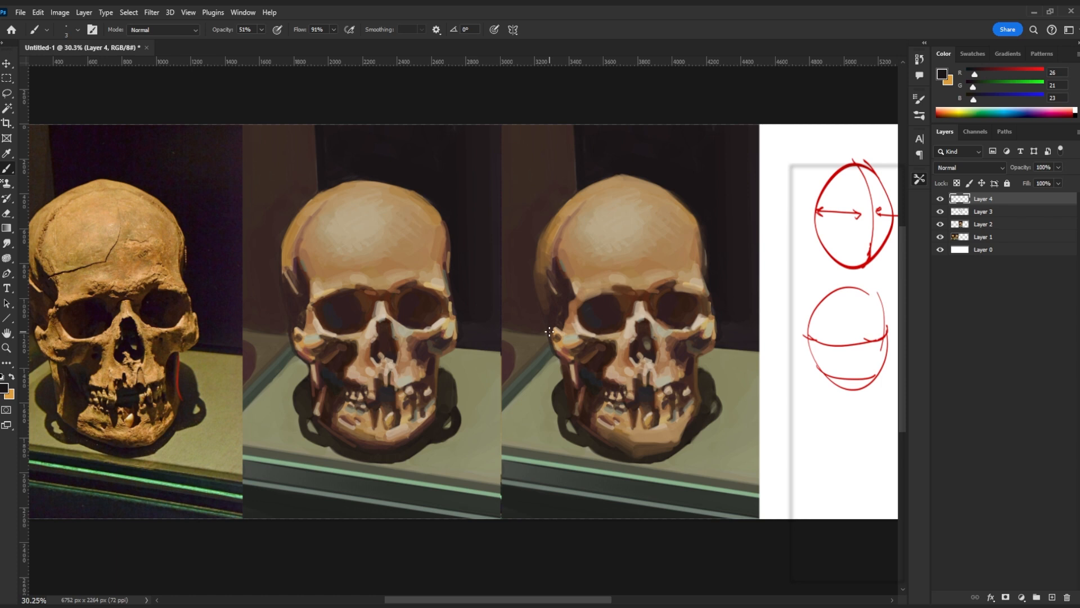
Adjust the painting colour to a near-black purple, RGB 23, 8, 23, and enlarge the brush
drag(973, 99, 975, 100)
click(974, 74)
click(969, 87)
key(bracketright)
key(bracketright)
key(bracketright)
key(bracketright)
key(bracketright)
key(bracketright)
key(bracketright)
key(bracketright)
key(bracketright)
key(bracketright)
Try darkening the inside of the rightmost skull's left eye socket with the near-black purple
drag(613, 311, 606, 303)
key(ctrl+f)
key(ctrl+f)
key(ctrl+z)
Darken the depth of the rightmost skull's left eye socket with RGB 23, 8, 23, matching the reference photo
key(bracketright)
drag(135, 318, 174, 317)
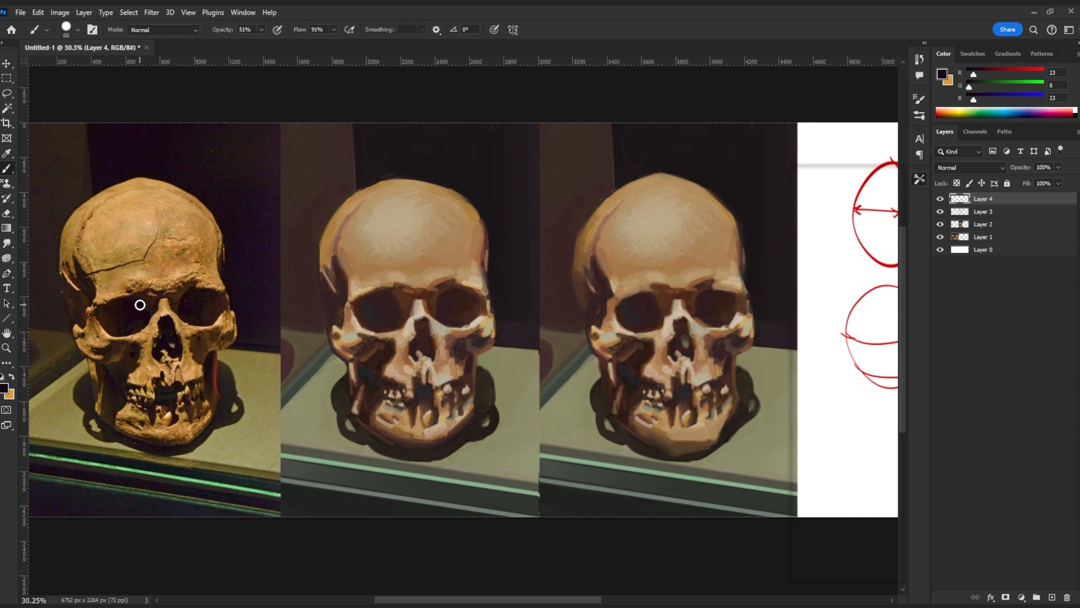
key(bracketright)
key(bracketright)
key(bracketleft)
key(bracketleft)
key(bracketleft)
key(bracketleft)
drag(656, 313, 658, 319)
key(ctrl+shift+h)
key(ctrl+shift+h)
Darken the inside of the rightmost skull's right eye socket with a larger brush in RGB 23, 8, 23
key(bracketright)
key(bracketright)
key(bracketright)
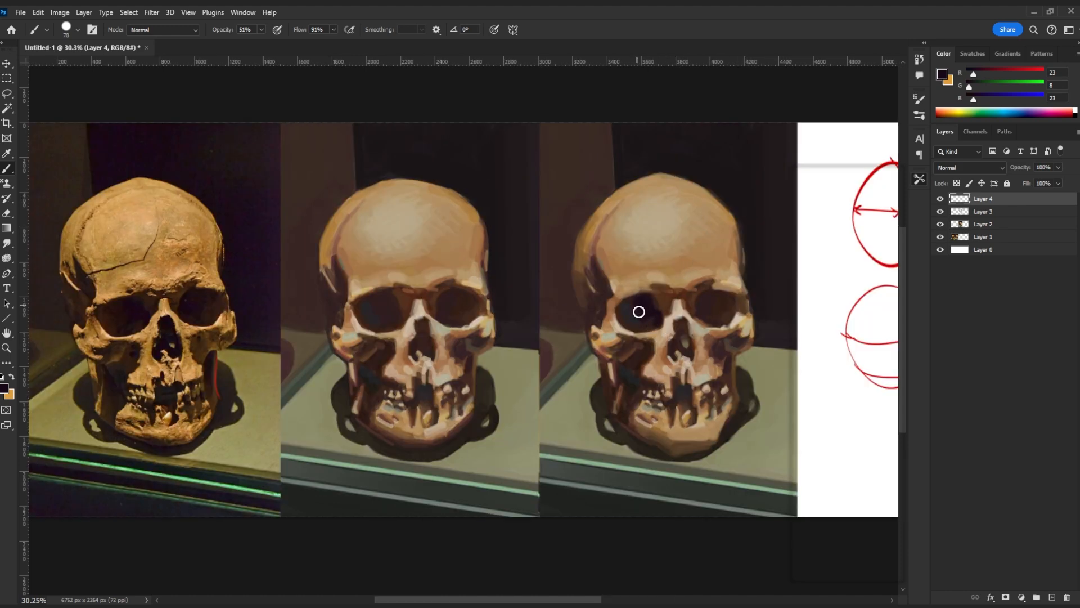
drag(712, 364, 695, 338)
key(bracketright)
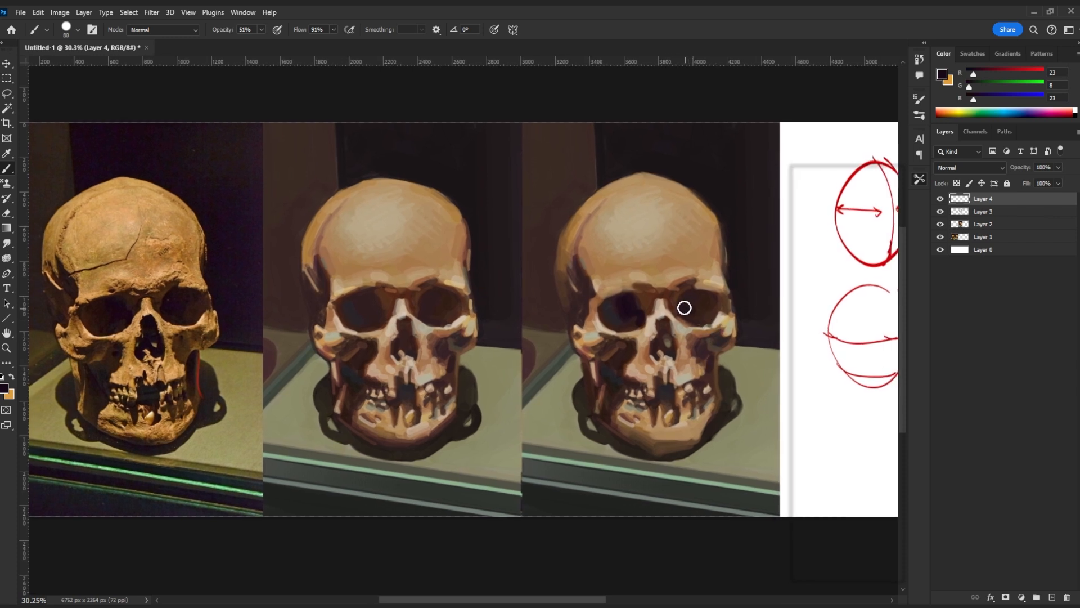
mouse_move(689, 301)
mouse_down()
mouse_move(691, 311)
mouse_move(690, 298)
mouse_move(699, 301)
mouse_up()
Deepen the rightmost skull's nasal cavity with a smaller brush in RGB 23, 8, 23
key(bracketleft)
key(bracketleft)
key(bracketleft)
drag(665, 326, 661, 341)
Rework the dark gap between the rightmost skull's front teeth with muted tones sampled as RGB 138, 138, 105 and 65, 64, 56
key(bracketleft)
key(bracketleft)
key(bracketleft)
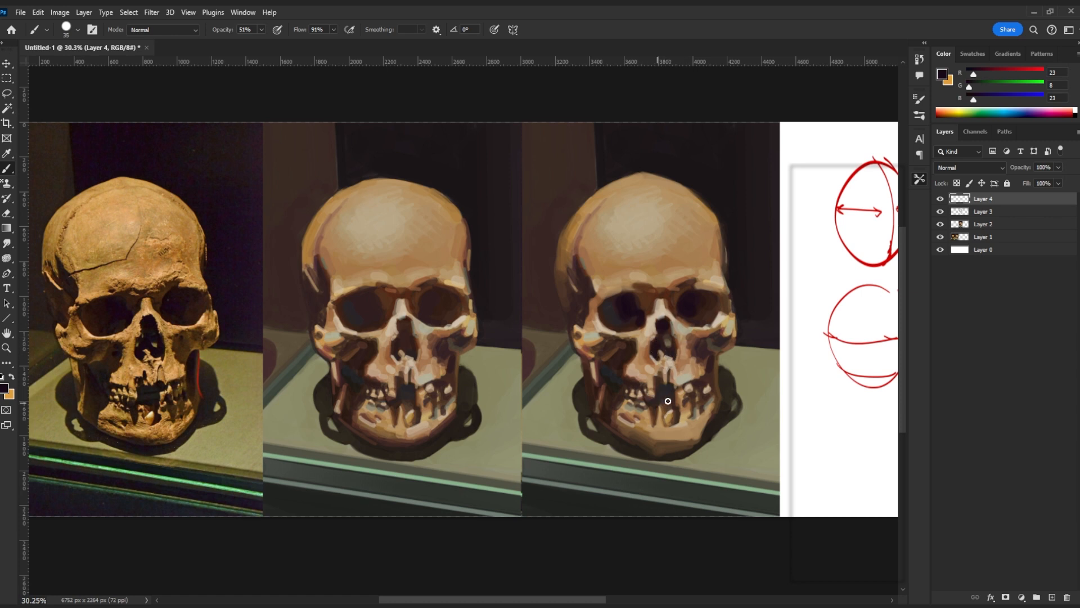
alt+click(748, 436)
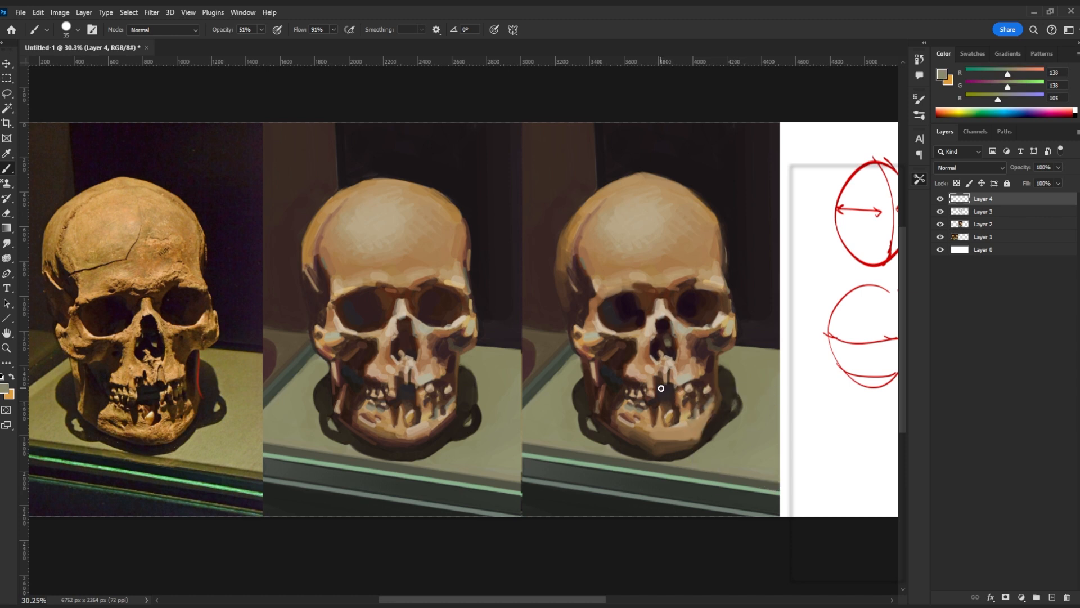
alt+click(660, 391)
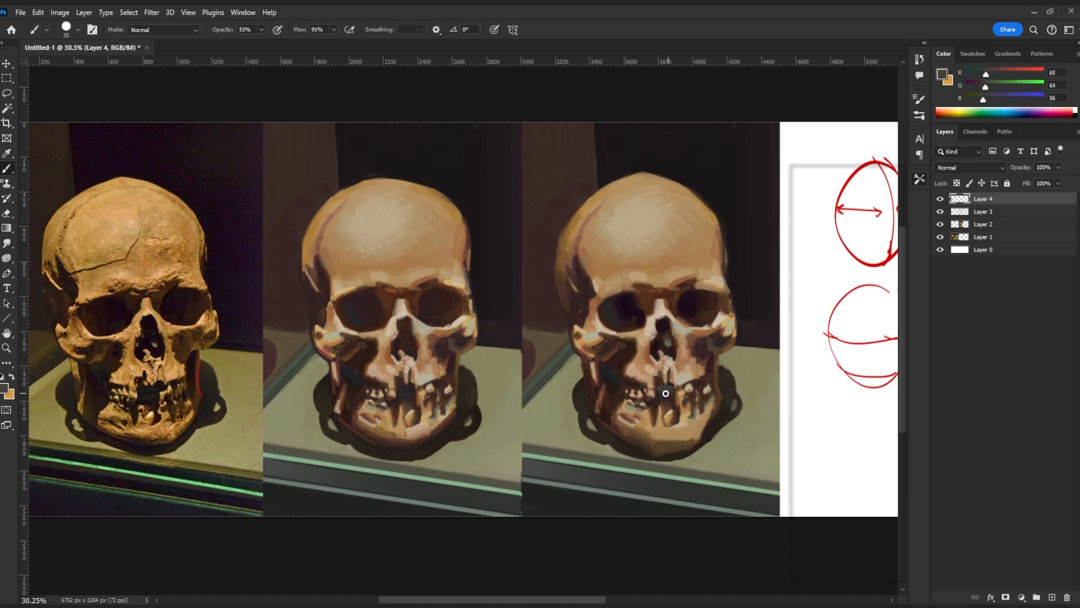
alt+click(673, 396)
key(ctrl+f)
key(ctrl+f)
Deepen the shadow below the rightmost skull's left cheekbone with RGB 26, 11, 24 sampled from the left eye socket
alt+click(629, 311)
key(bracketleft)
key(bracketleft)
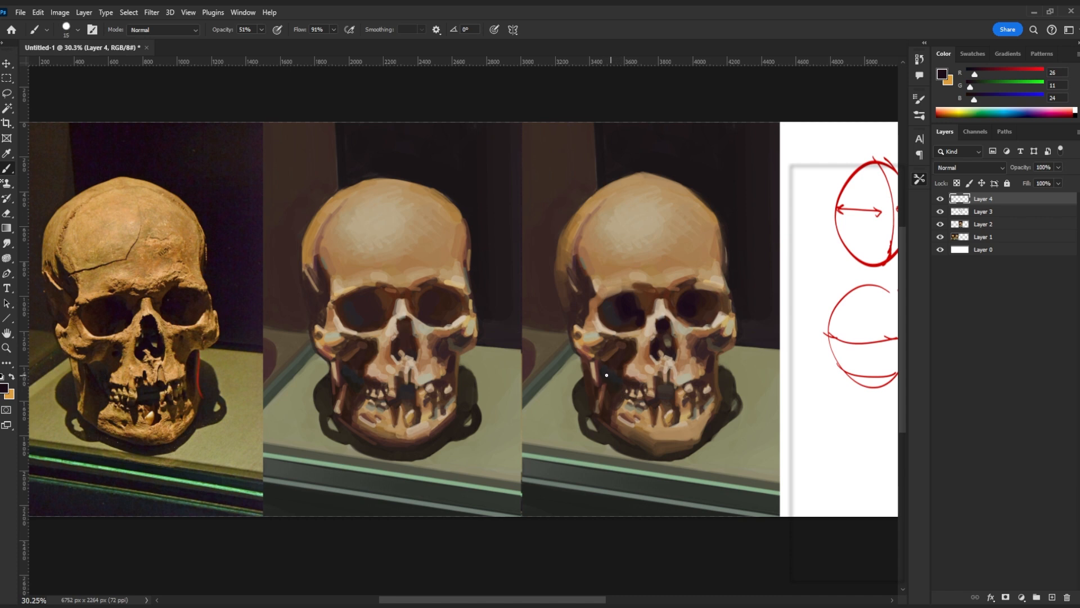
key(bracketright)
key(bracketright)
key(bracketleft)
scroll(797, 154, down, 2)
drag(726, 224, 641, 258)
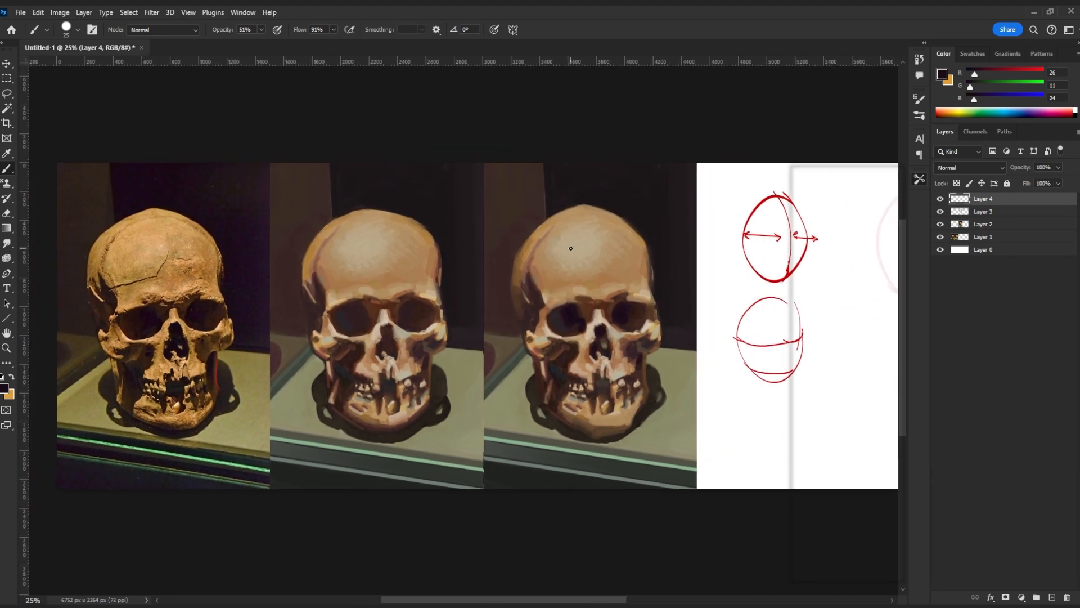
scroll(566, 325, up, 3)
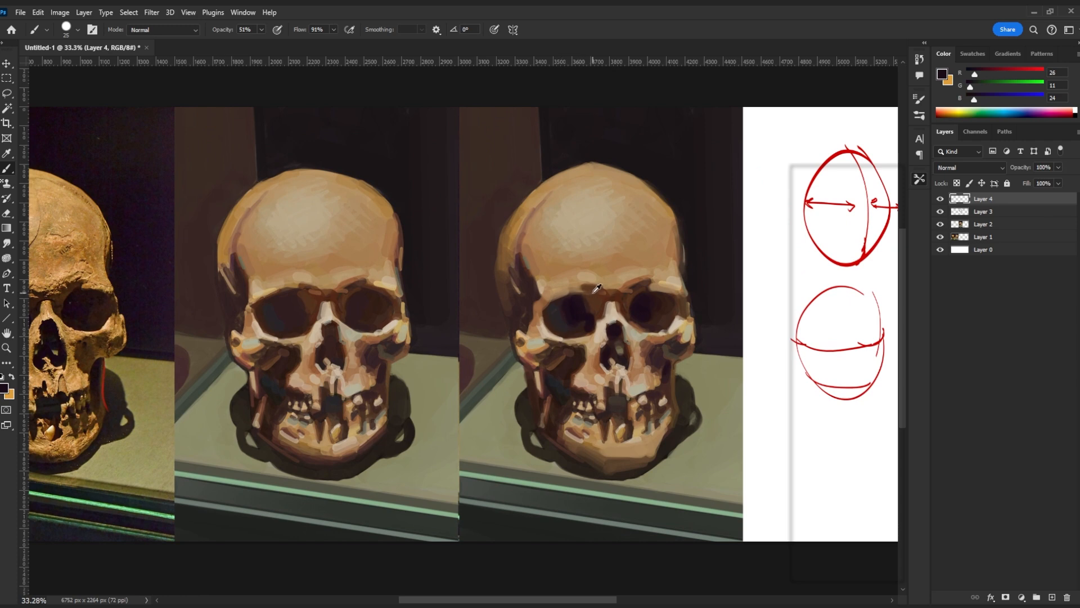
scroll(595, 290, down, 2)
drag(549, 274, 573, 282)
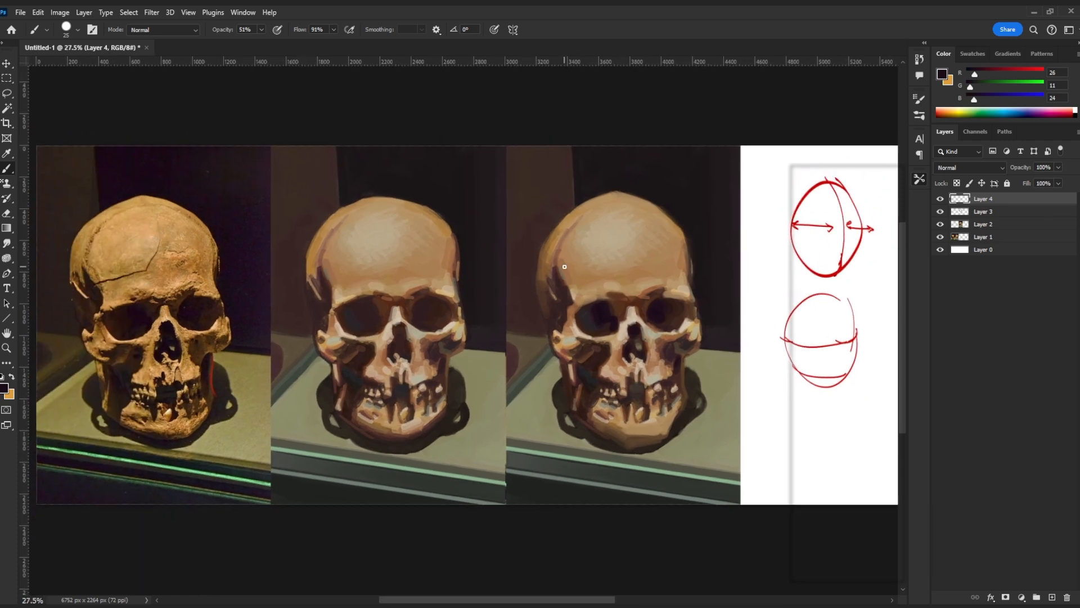
Try to deepen the shadow along the rightmost skull's left temple with an adjusted brush in RGB 26, 11, 24
key(bracketright)
key(bracketright)
key(bracketright)
key(bracketright)
key(bracketright)
key(bracketleft)
key(bracketleft)
key(bracketleft)
key(bracketleft)
key(bracketright)
drag(561, 284, 557, 325)
key(ctrl+z)
key(ctrl+z)
key(bracketleft)
key(bracketleft)
key(bracketright)
key(bracketright)
key(bracketright)
drag(716, 274, 711, 288)
key(bracketright)
key(bracketright)
key(bracketright)
key(bracketright)
key(bracketright)
key(bracketright)
key(bracketright)
key(bracketright)
key(bracketright)
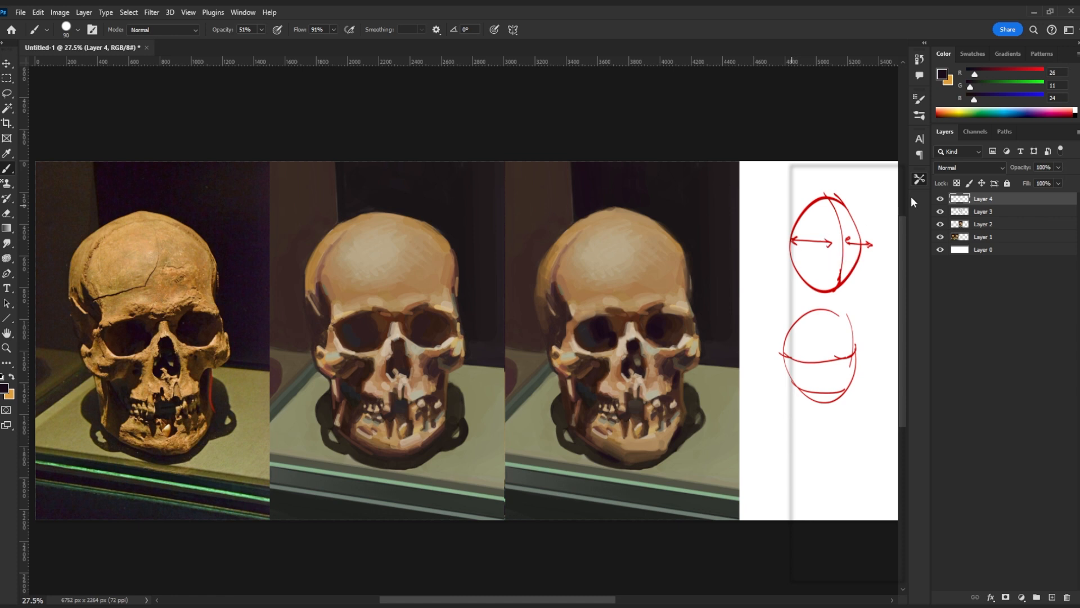
Toggle Layer 4's visibility to compare the rightmost skull with and without the painted corrections
click(940, 200)
click(940, 200)
click(941, 201)
drag(465, 313, 505, 270)
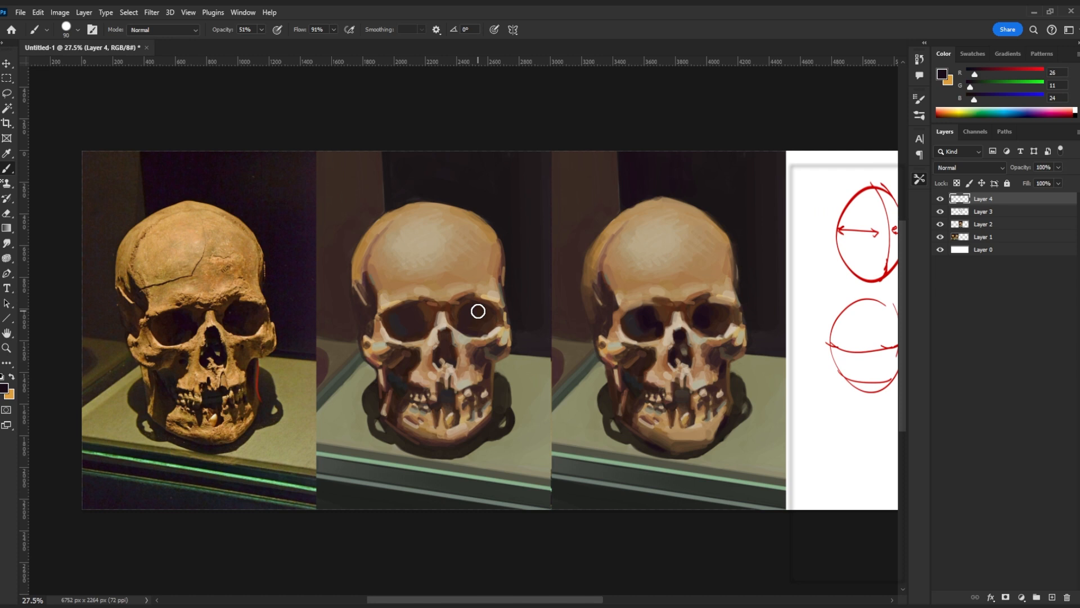
drag(508, 347, 480, 352)
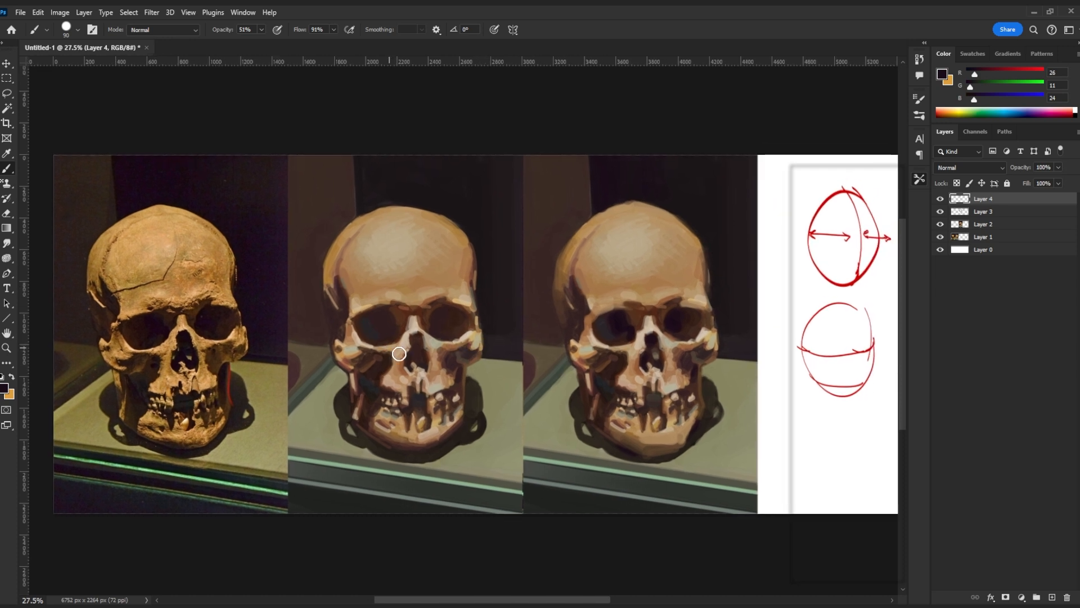
Sample the darks inside the left eye sockets of the middle and rightmost skulls to compare their values
alt+click(370, 328)
alt+click(372, 327)
alt+click(366, 328)
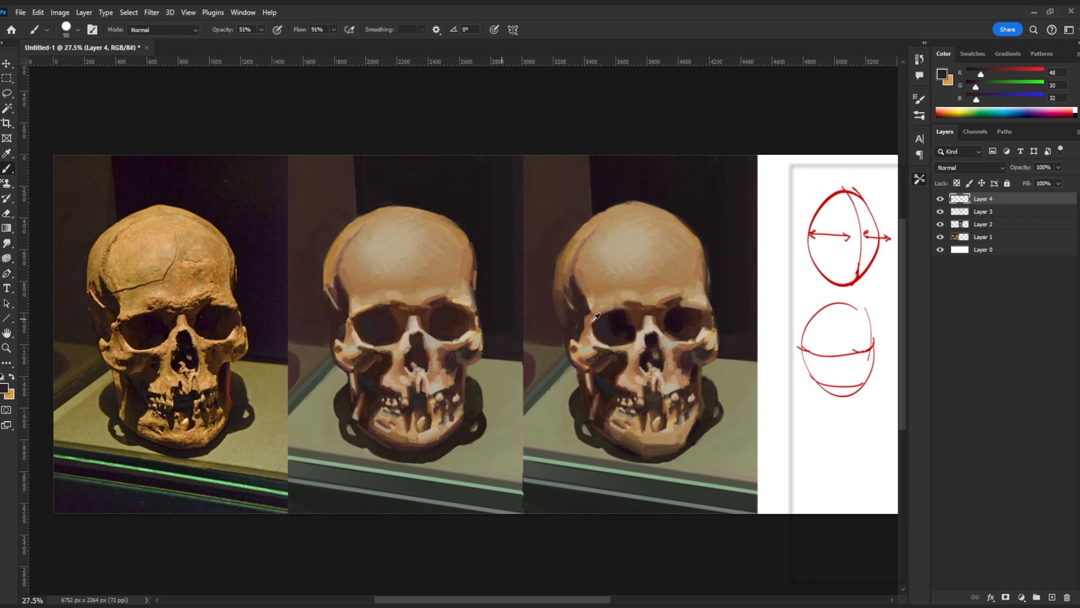
alt+click(619, 316)
Draw a crack across the lower left forehead of the rightmost skull with a small brush in RGB 31, 15, 26
key(bracketleft)
key(bracketleft)
key(bracketleft)
key(bracketleft)
key(bracketleft)
key(bracketleft)
key(bracketleft)
key(bracketleft)
key(bracketleft)
alt+click(680, 315)
key(bracketleft)
key(bracketleft)
drag(584, 293, 601, 288)
Extend the forehead crack upward from its inner end on the rightmost skull with a finer brush, matching the photo
key(bracketleft)
key(bracketleft)
key(bracketleft)
key(bracketleft)
key(bracketleft)
key(bracketleft)
key(bracketleft)
key(bracketleft)
key(bracketright)
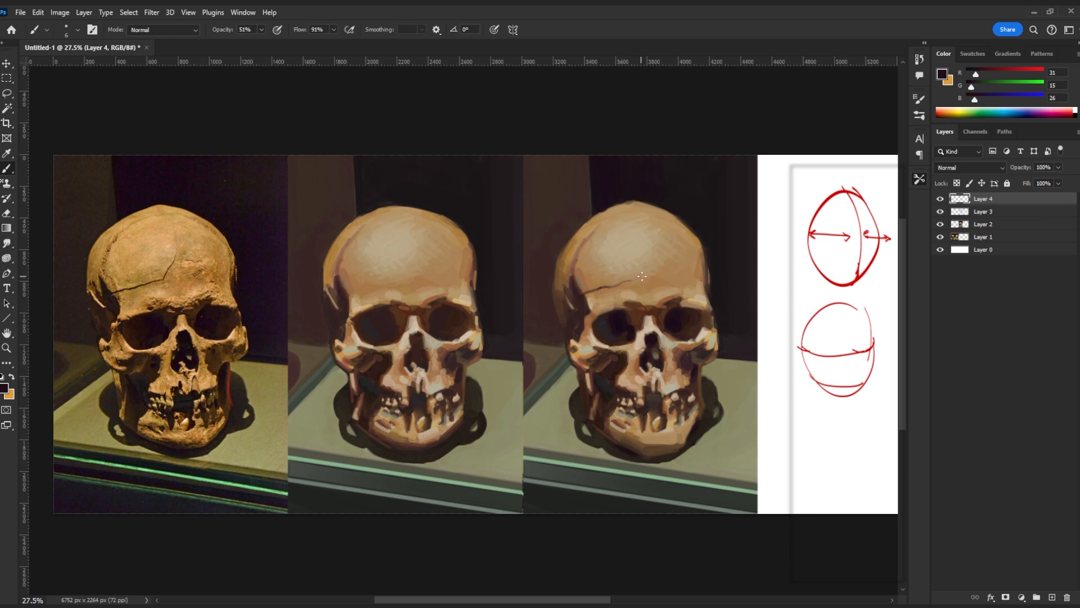
key(bracketleft)
key(bracketleft)
key(ctrl+z)
key(ctrl+shift+h)
key(ctrl+shift+h)
Add brown shading marks on the rightmost skull's upper cranium in RGB 91, 63, 41 sampled from its left side
alt+click(571, 273)
key(bracketright)
key(bracketright)
drag(591, 234, 605, 220)
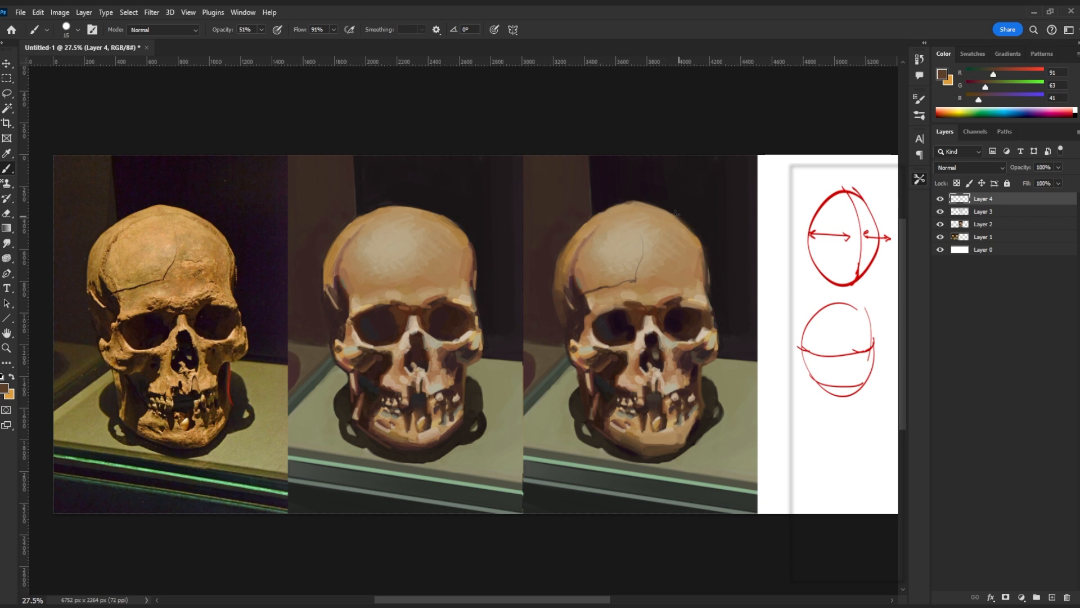
key(bracketright)
key(ctrl+shift+h)
key(ctrl+shift+h)
drag(644, 318, 627, 316)
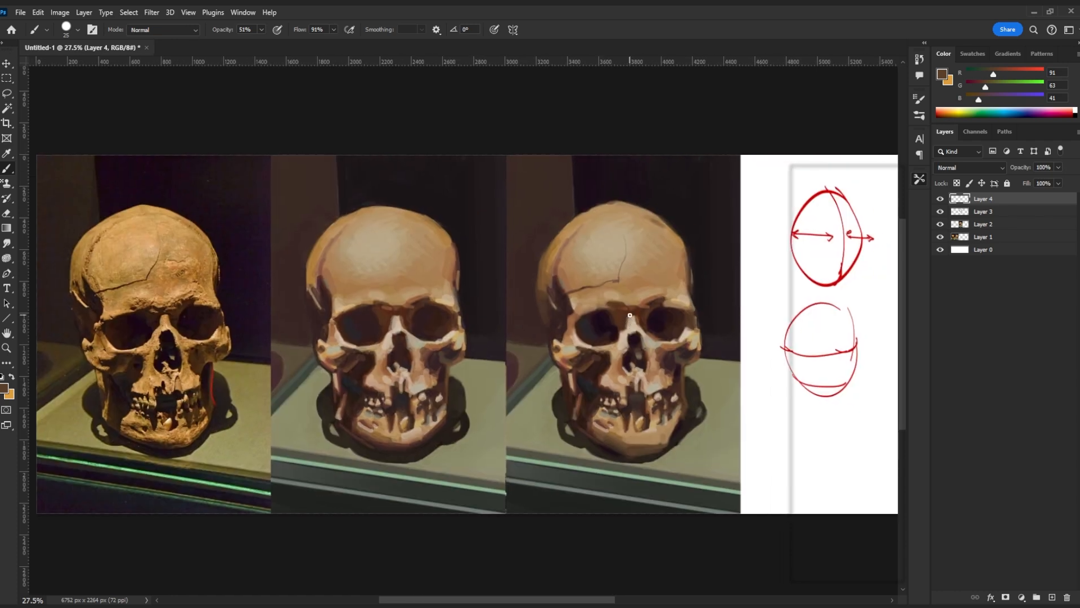
Touch up the rightmost skull's nasal cavity in RGB 27, 12, 24, and toggle the corrections to compare
key(bracketleft)
alt+click(641, 344)
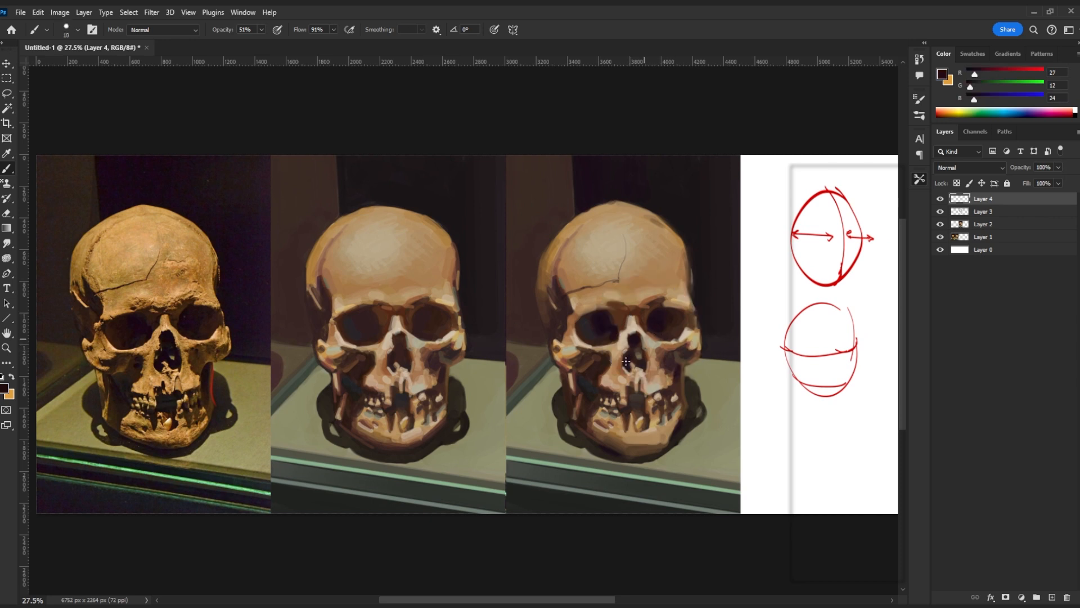
key(bracketright)
key(ctrl+shift+h)
key(ctrl+shift+h)
mouse_move(940, 199)
mouse_down()
mouse_move(941, 212)
mouse_move(942, 200)
mouse_up()
Add a new layer above Layer 4 and sample RGB 78, 43, 29 from the rightmost skull's right eye socket
click(1052, 598)
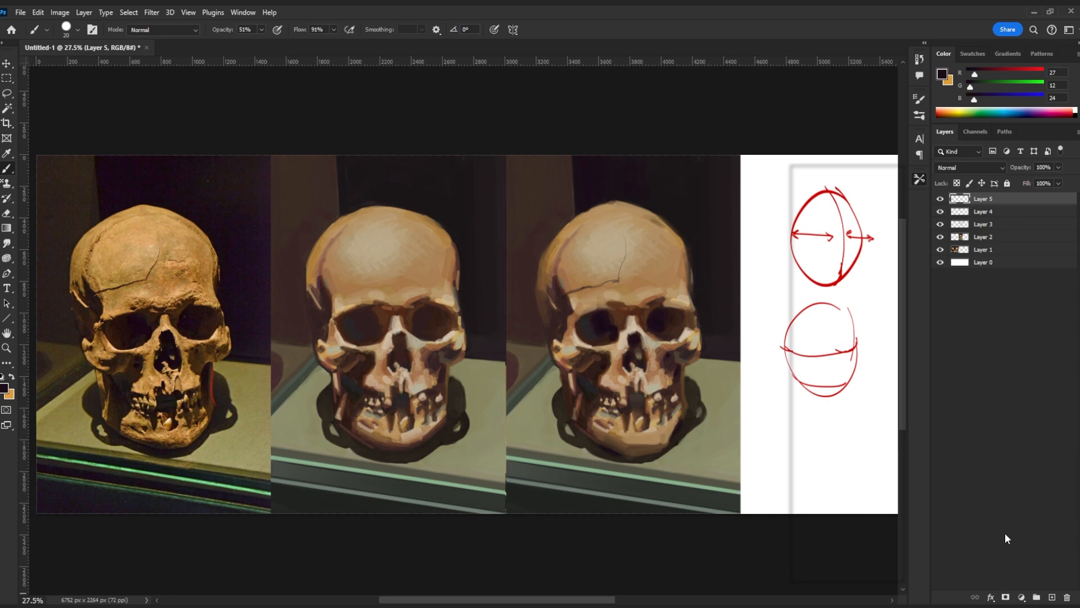
scroll(690, 337, up, 5)
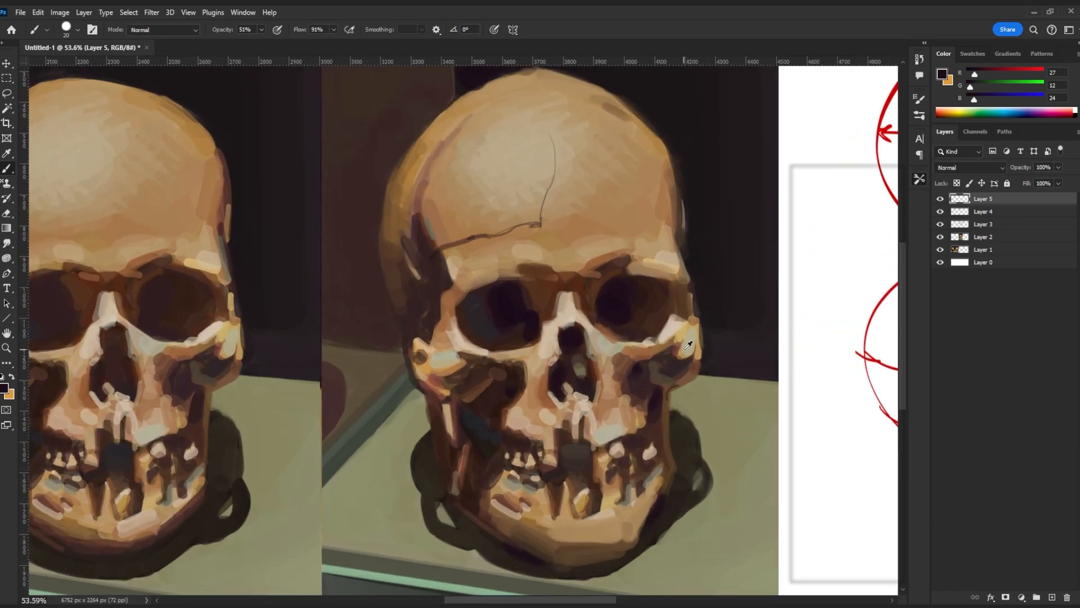
drag(687, 344, 712, 313)
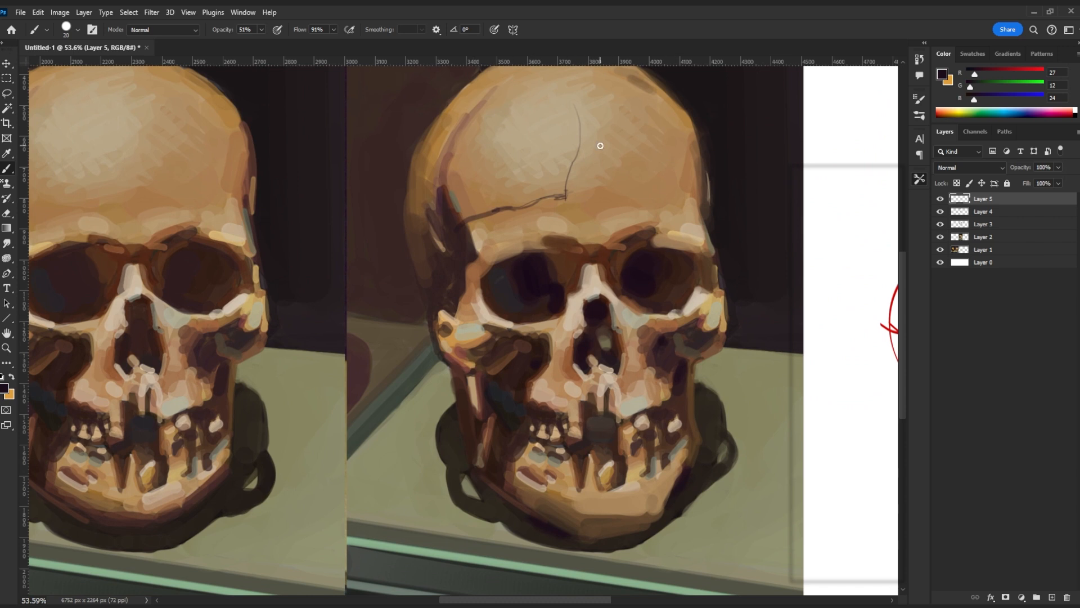
drag(651, 205, 639, 226)
drag(615, 265, 639, 271)
alt+click(688, 284)
alt+click(708, 282)
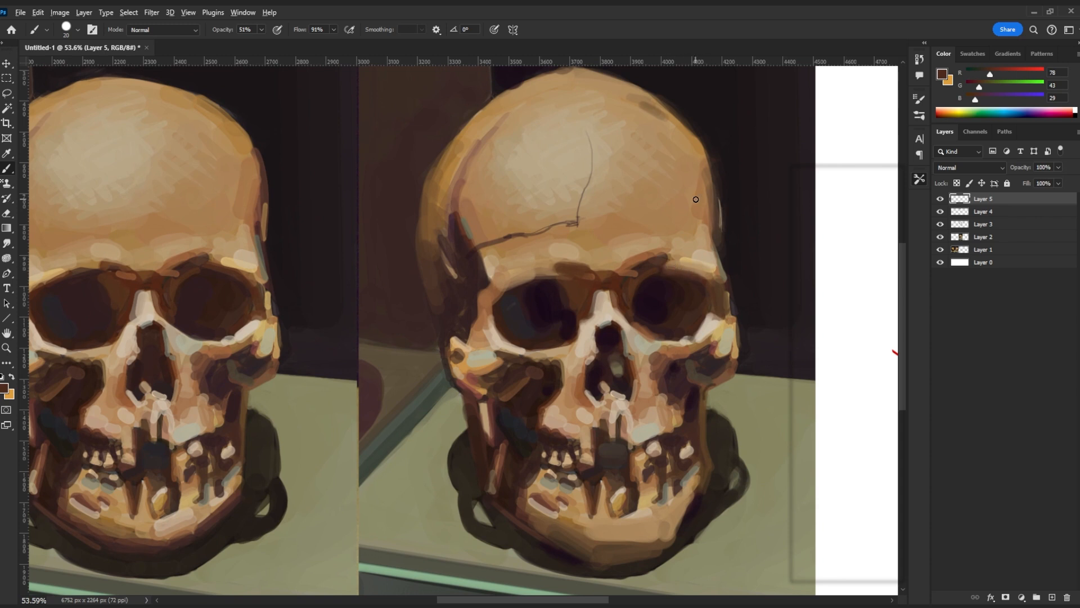
scroll(696, 197, down, 2)
mouse_move(675, 178)
mouse_down()
mouse_move(697, 196)
mouse_move(618, 224)
mouse_up()
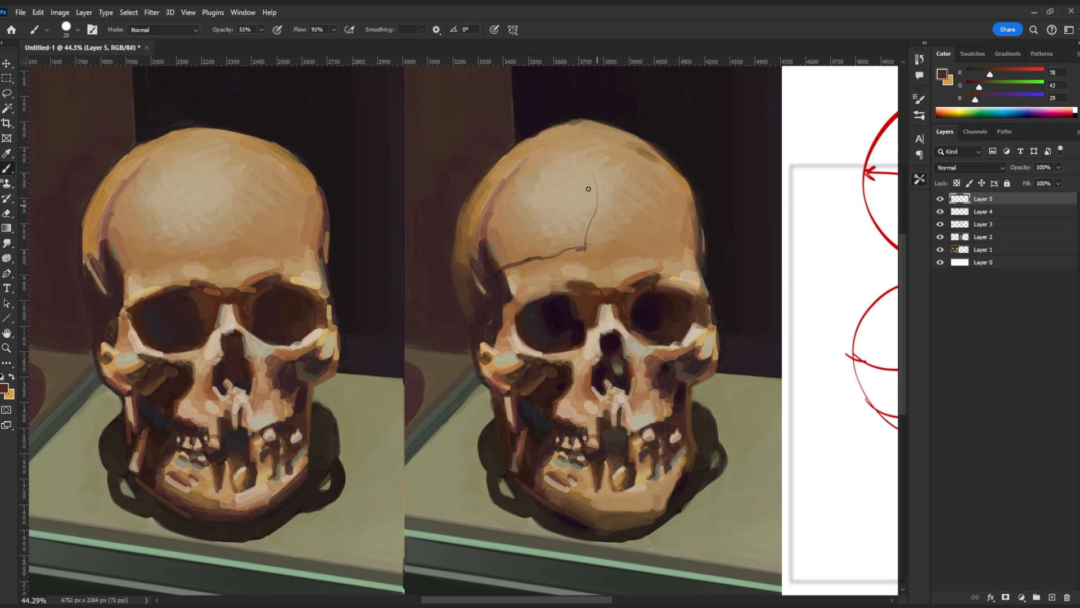
Try marking the rightmost skull's upper forehead with a thin brush in red, RGB 230, 43, 29
key(bracketleft)
click(1035, 70)
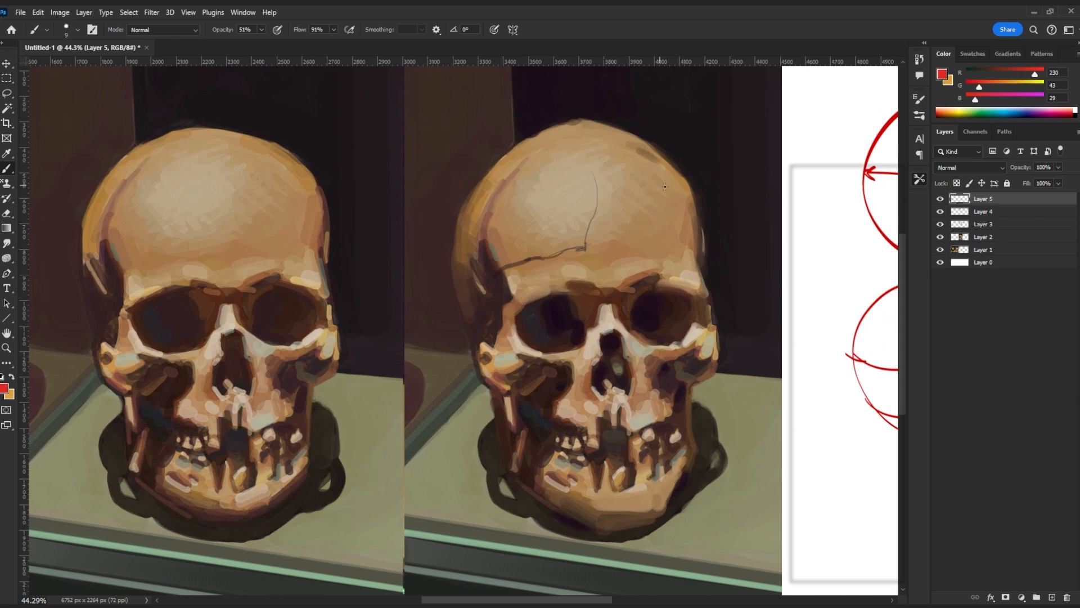
drag(661, 186, 635, 174)
key(ctrl+z)
key(ctrl+z)
key(])
key(])
key(])
key(])
key(])
key(])
key(])
key(])
key(])
key(])
key(])
key(])
key(])
key(])
key(])
mouse_move(595, 267)
mouse_down()
mouse_move(654, 272)
mouse_move(598, 279)
mouse_up()
key([)
key([)
key([)
key([)
key([)
key([)
key([)
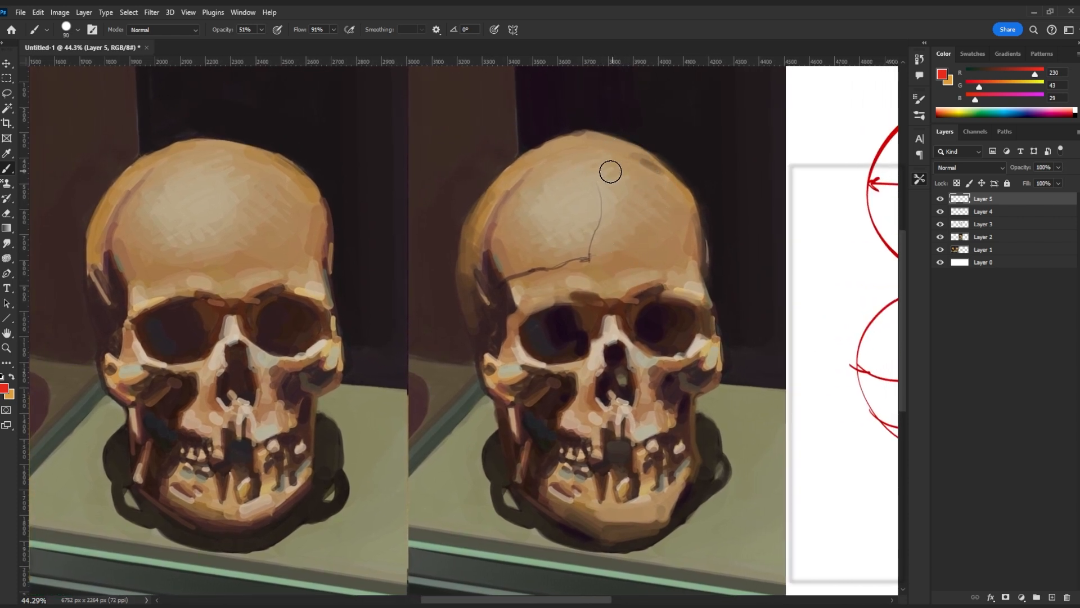
Cover the rightmost skull's forehead highlight with a flat tan, RGB 165, 122, 70, using a size 125 brush
key(])
key(])
key(])
key(])
key(])
alt+click(521, 247)
mouse_move(540, 250)
mouse_down()
mouse_move(531, 205)
mouse_move(550, 183)
mouse_move(559, 201)
mouse_move(563, 185)
mouse_move(569, 197)
mouse_move(574, 187)
mouse_move(584, 223)
mouse_move(614, 190)
mouse_move(609, 177)
mouse_move(610, 255)
mouse_move(612, 172)
mouse_move(619, 180)
mouse_move(622, 166)
mouse_move(638, 198)
mouse_move(654, 200)
mouse_move(628, 170)
mouse_move(624, 215)
mouse_move(626, 195)
mouse_move(587, 185)
mouse_move(592, 171)
mouse_move(570, 236)
mouse_move(527, 237)
mouse_move(550, 181)
mouse_move(538, 196)
mouse_move(614, 230)
mouse_move(612, 255)
mouse_move(556, 172)
mouse_up()
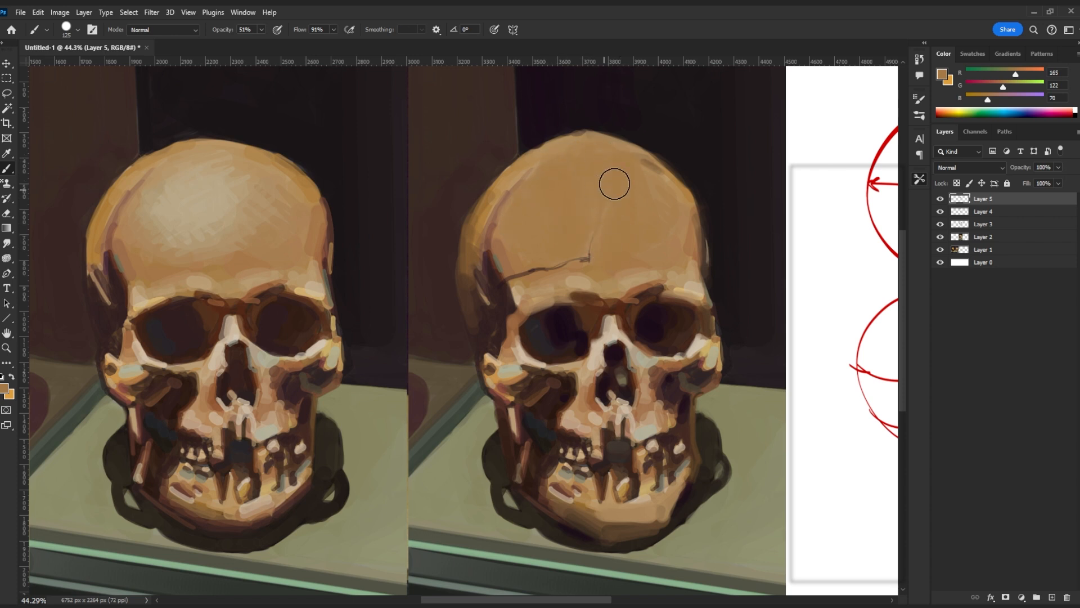
Stamp a large round highlight on the rightmost forehead with a size 400 brush in RGB 185, 169, 138 sampled from the middle skull
drag(209, 184, 197, 200)
key(bracketright)
key(bracketright)
key(bracketright)
key(bracketright)
key(bracketright)
key(bracketright)
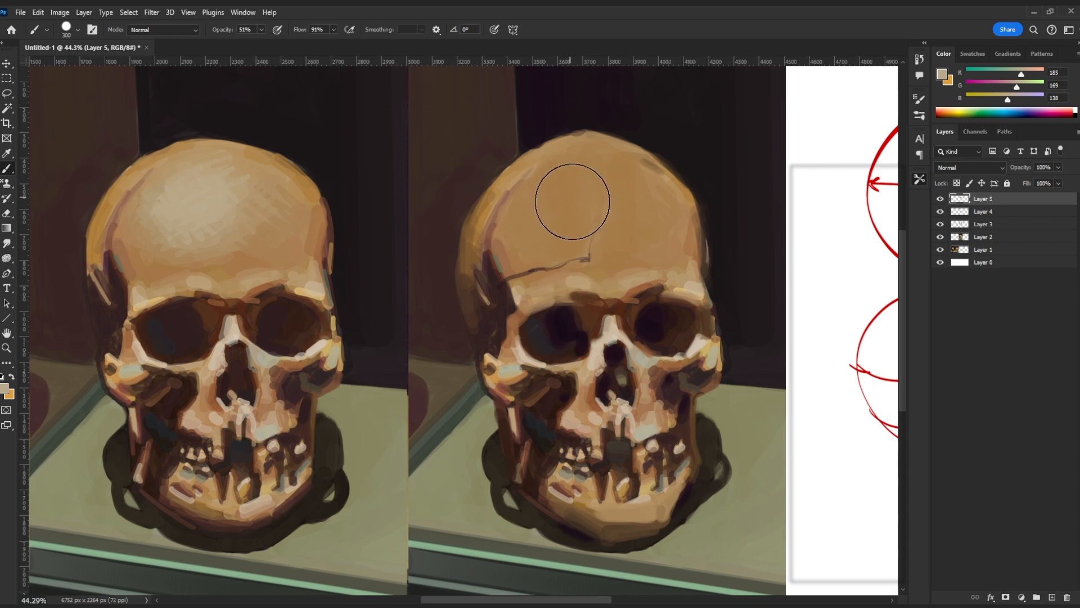
click(572, 200)
mouse_move(572, 201)
mouse_down()
mouse_move(590, 193)
mouse_move(567, 205)
mouse_move(598, 207)
mouse_up()
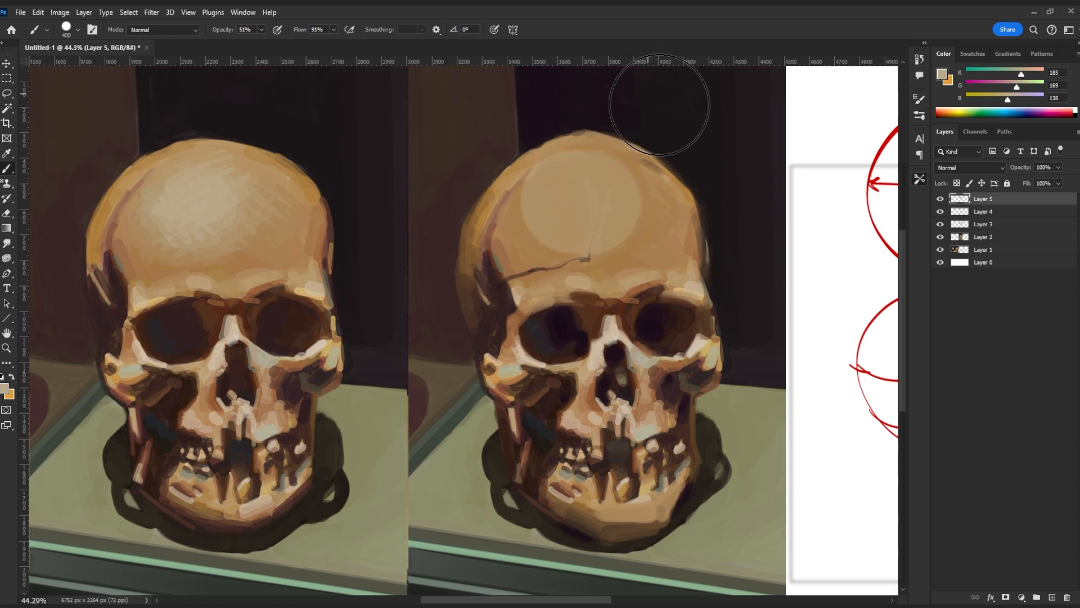
Blend the round forehead highlight's edge into the cranium with a smaller brush in RGB 166, 125, 75
scroll(735, 139, down, 3)
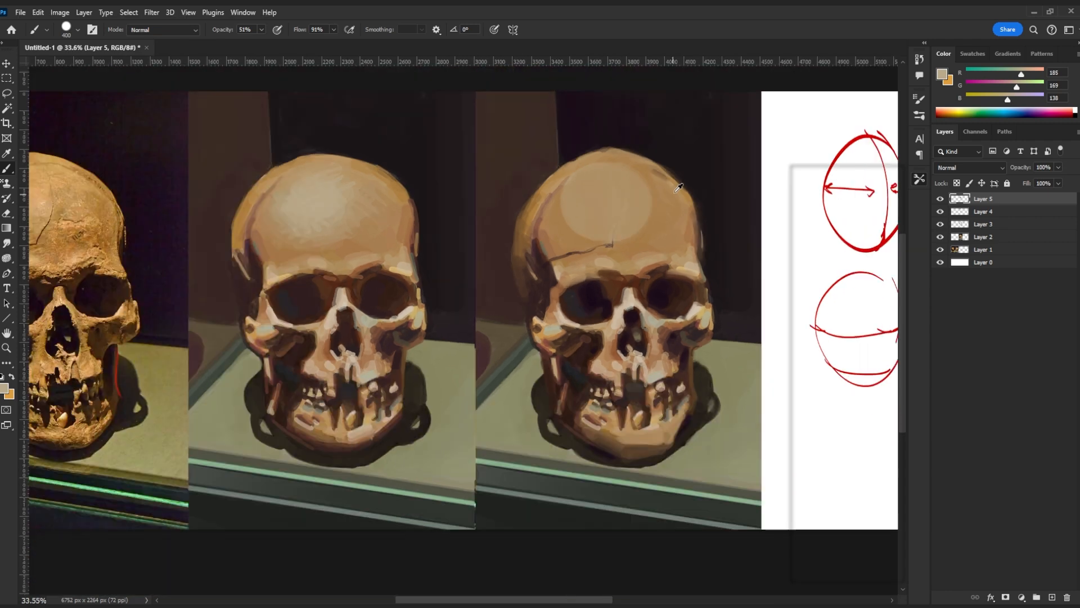
scroll(659, 186, up, 3)
key(bracketleft)
key(bracketleft)
key(bracketleft)
key(bracketleft)
key(bracketleft)
key(bracketleft)
key(bracketleft)
key(bracketleft)
key(bracketleft)
key(bracketleft)
key(bracketleft)
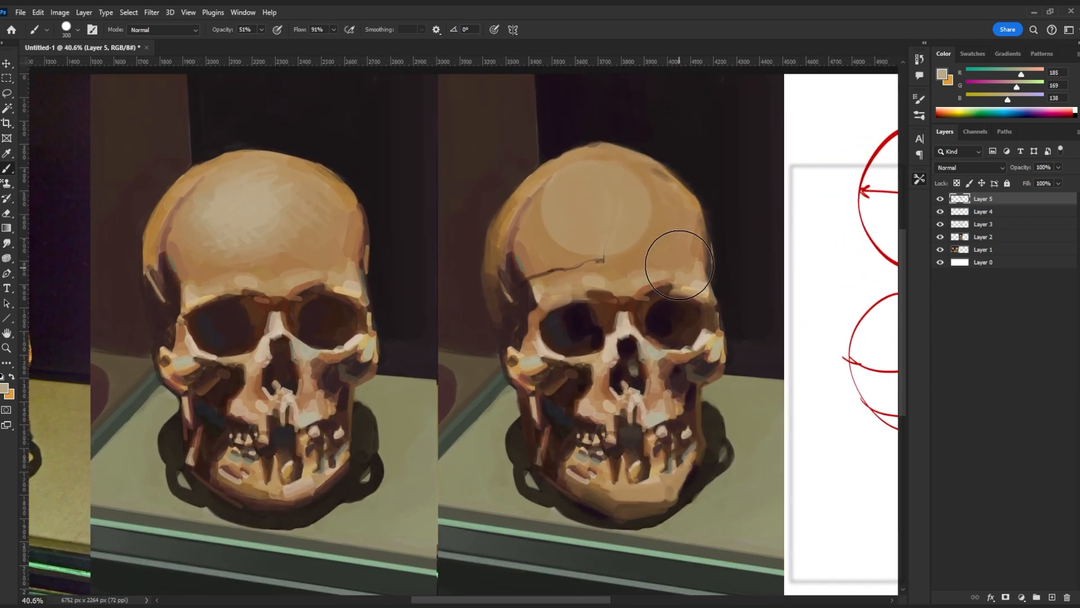
alt+click(555, 250)
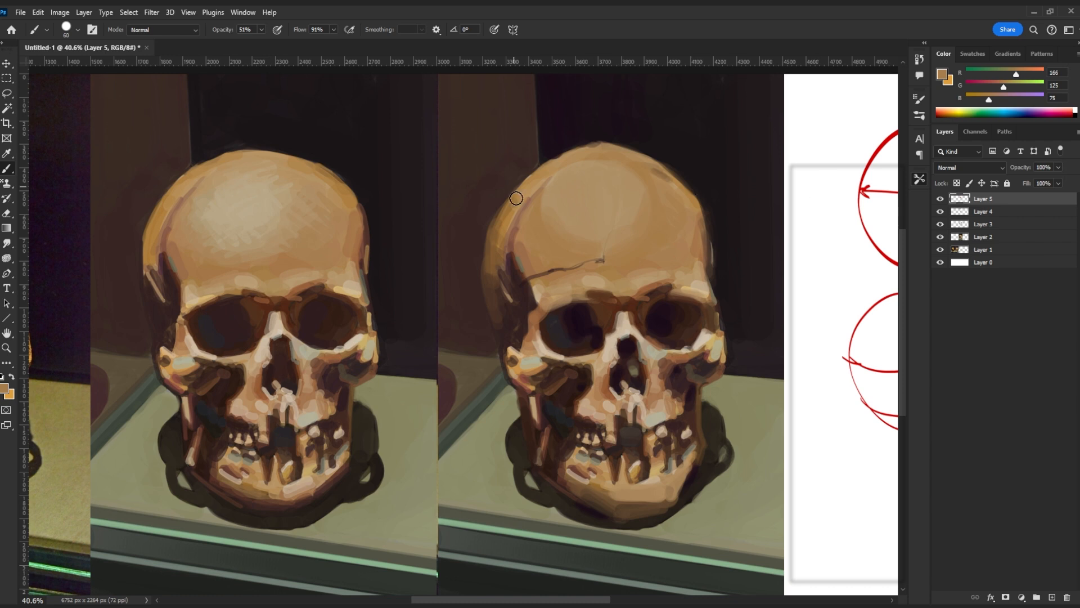
Try a lighter centre in the forehead highlight with a size 100 brush in RGB 183, 167, 134, and undo the highlight painting
alt+click(242, 212)
key(])
key(])
key(])
key(])
mouse_move(603, 205)
mouse_down()
mouse_move(582, 200)
mouse_move(599, 192)
mouse_move(574, 193)
mouse_move(604, 174)
mouse_up()
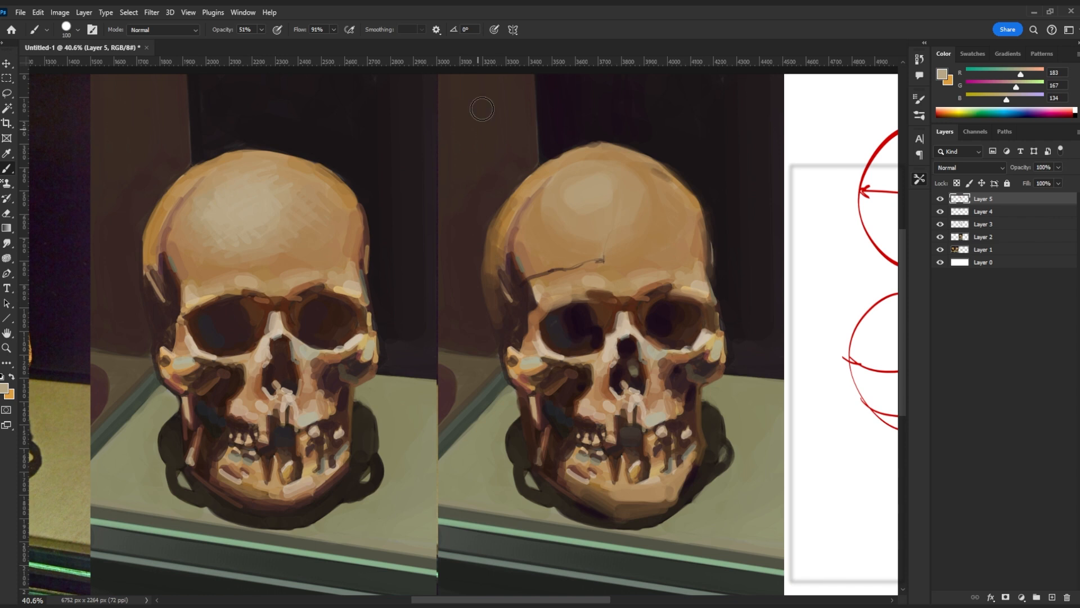
key(ctrl+z)
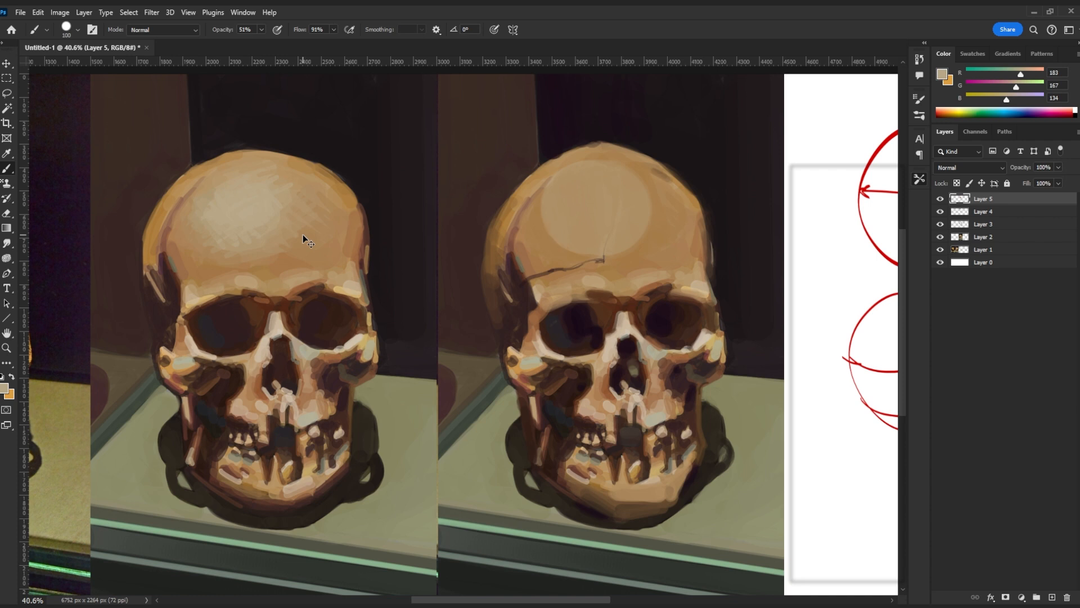
key(ctrl+z)
Stamp a faint round highlight on the rightmost forehead with a size 400 brush in RGB 185, 169, 138 sampled from the middle skull
alt+click(248, 213)
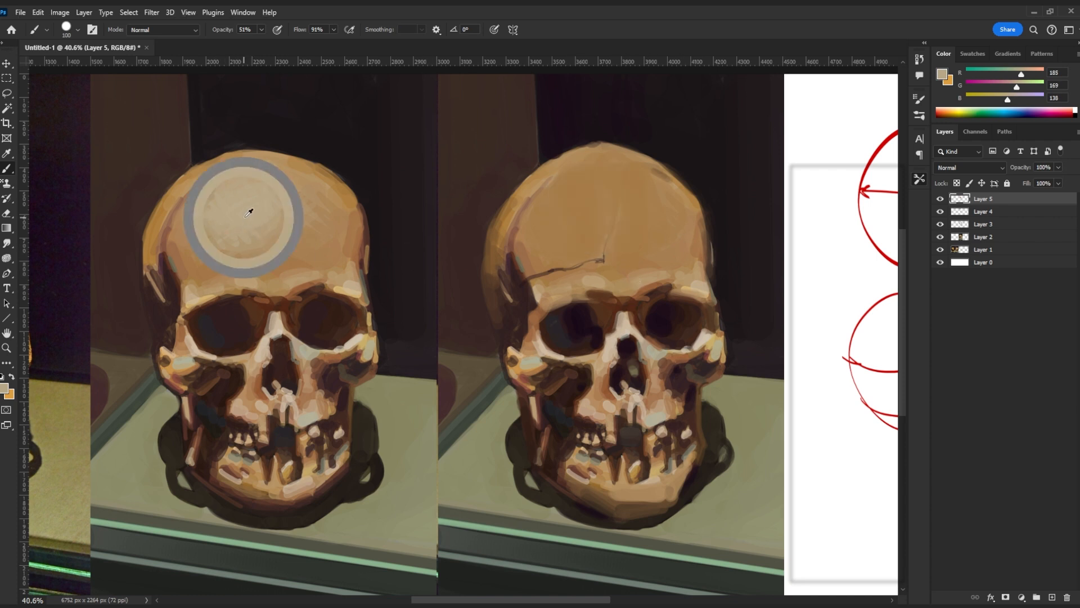
key(bracketright)
key(bracketright)
key(bracketright)
key(bracketright)
key(bracketright)
key(bracketright)
key(bracketright)
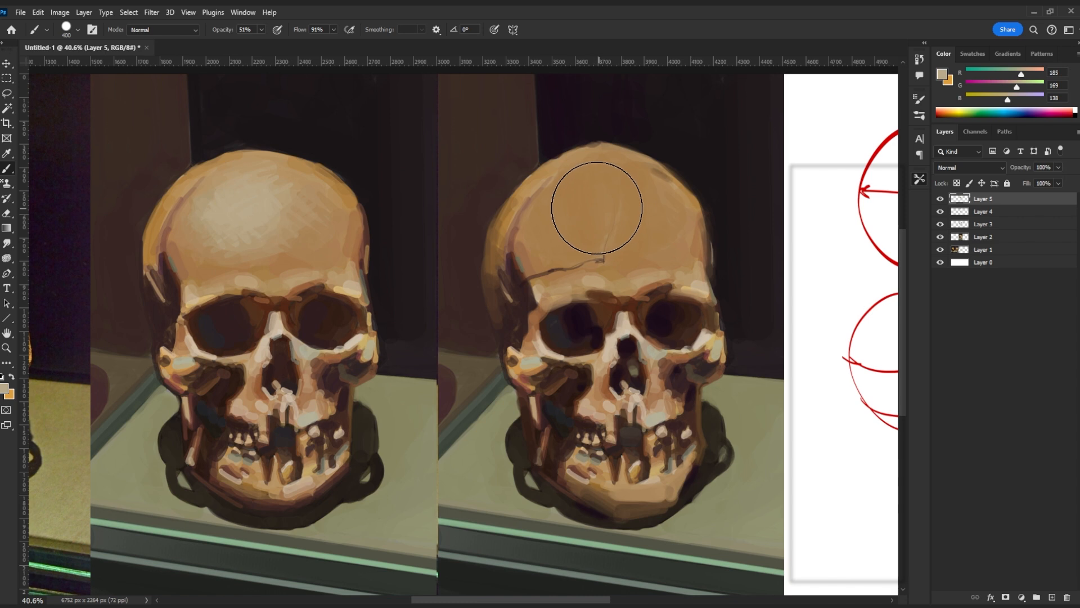
Paint lighter vertical strokes inside the rightmost forehead's round highlight with a size 40 brush
key(bracketleft)
key(bracketleft)
key(bracketleft)
key(bracketleft)
key(bracketleft)
key(bracketleft)
key(bracketleft)
key(bracketleft)
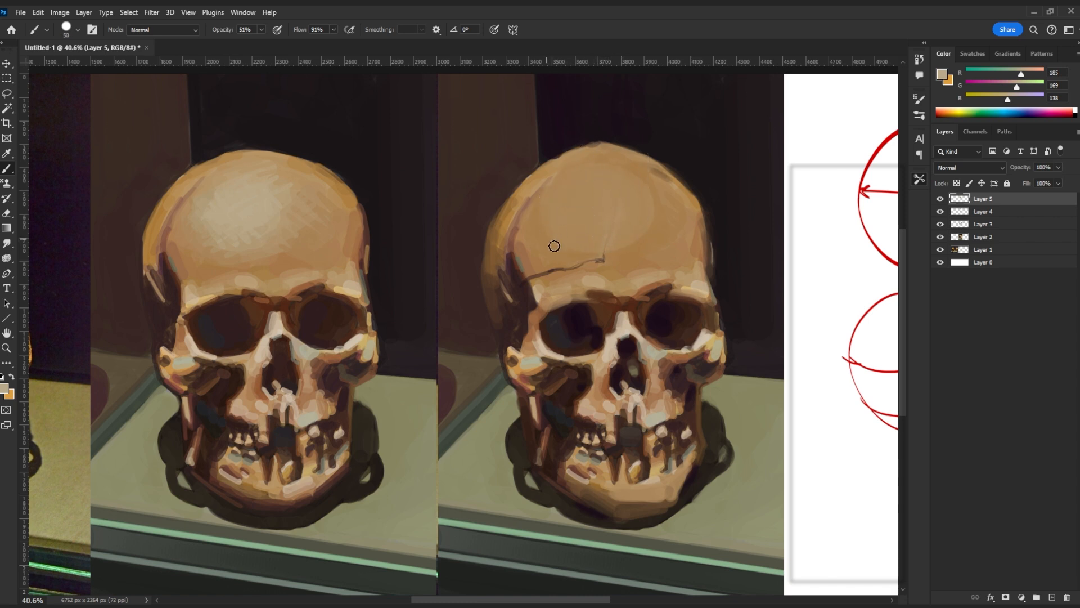
key(bracketleft)
drag(569, 209, 579, 225)
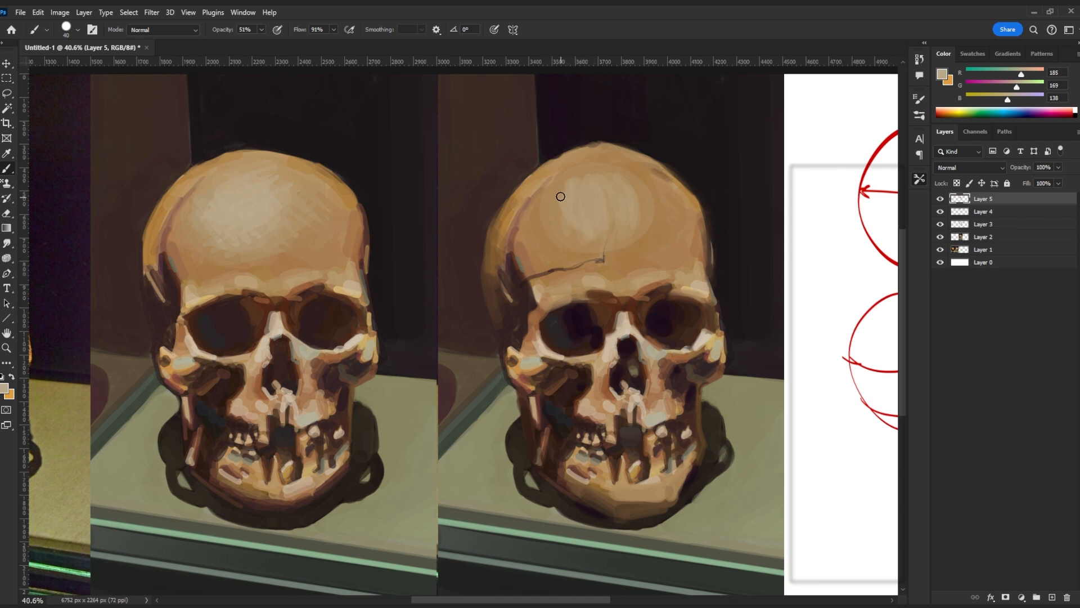
Soften the edges of the rightmost forehead's highlight with tans sampled around it, including RGB 170, 134, 87
alt+click(560, 227)
alt+click(654, 234)
alt+click(650, 190)
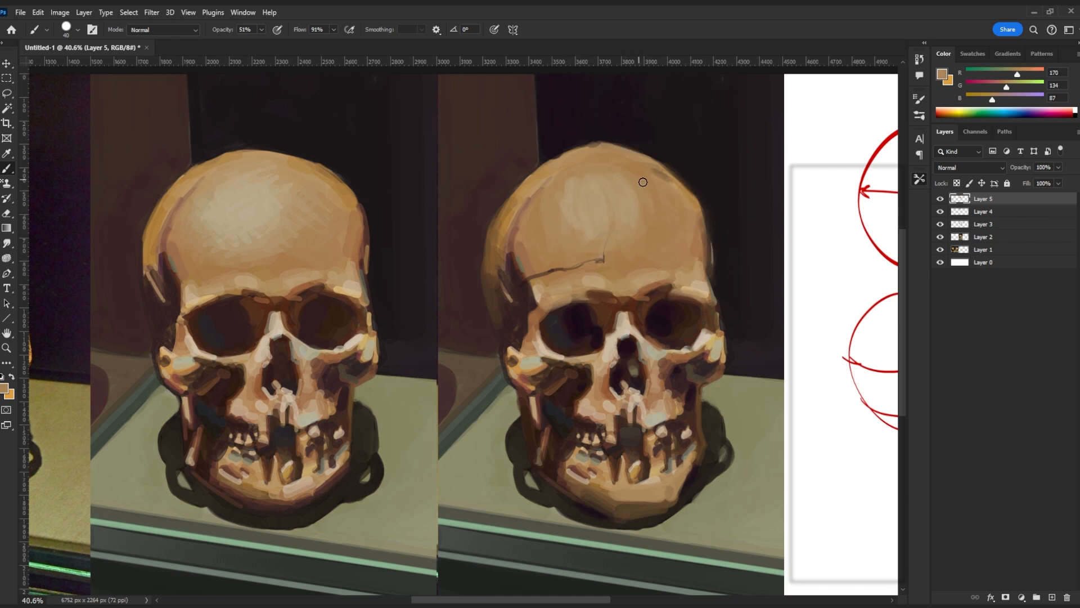
alt+click(649, 216)
key(])
key(])
drag(635, 231, 623, 240)
Refine the highlight's transition into the cranium with a size 25 brush in sampled tans, including RGB 176, 150, 111
alt+click(629, 200)
key(bracketleft)
key(bracketleft)
key(bracketleft)
key(bracketleft)
key(bracketleft)
key(bracketleft)
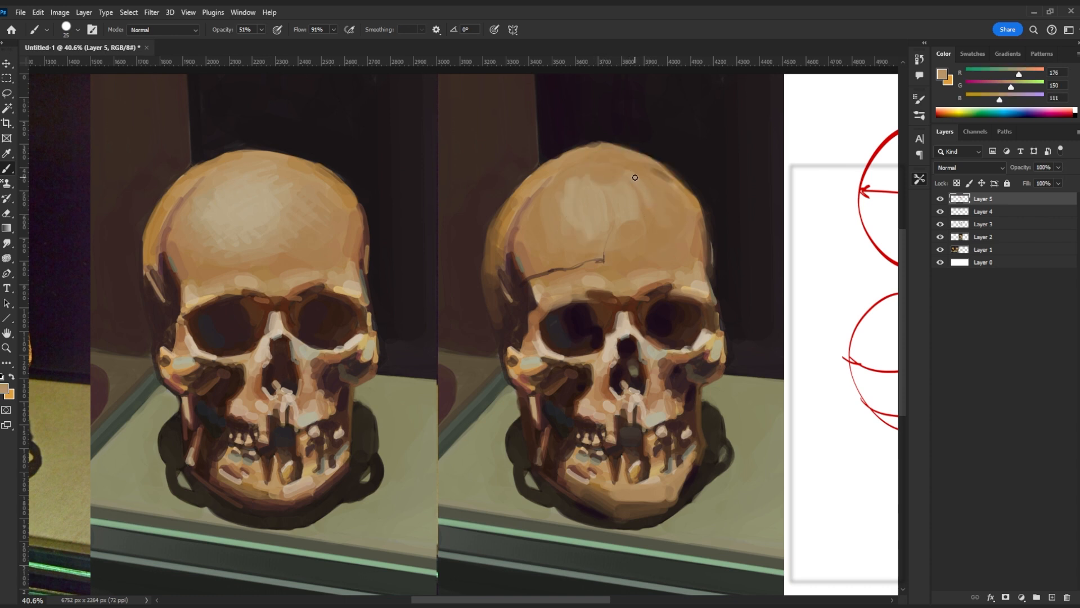
alt+click(648, 215)
Add a new layer for annotations and prepare a size 6 brush in red, RGB 228, 33, 8
click(1034, 71)
click(977, 83)
click(969, 97)
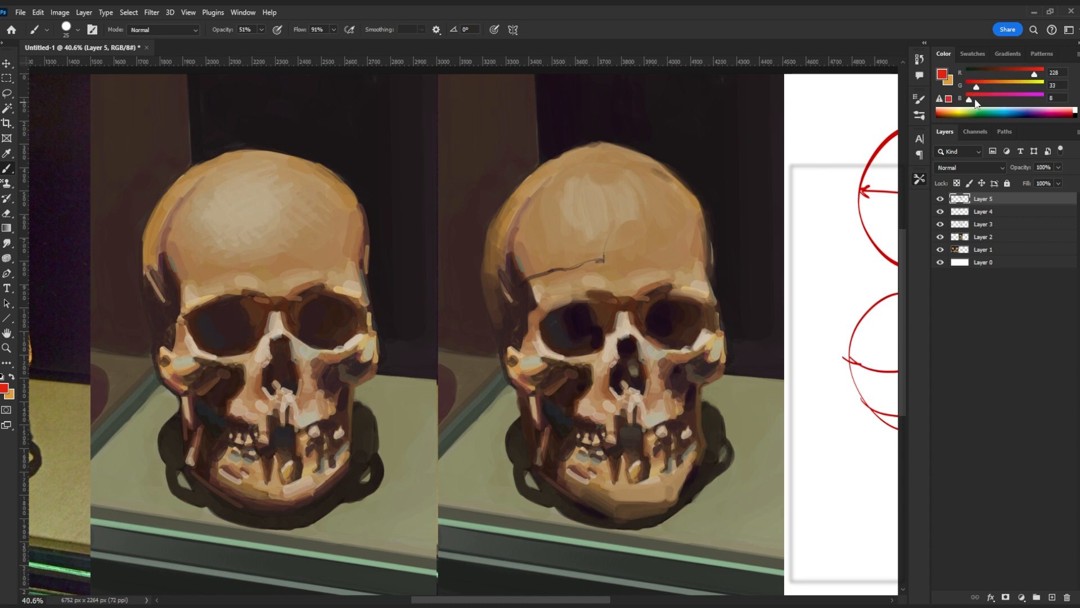
click(1052, 597)
key(bracketleft)
key(bracketleft)
key(bracketleft)
key(bracketleft)
key(bracketleft)
key(bracketleft)
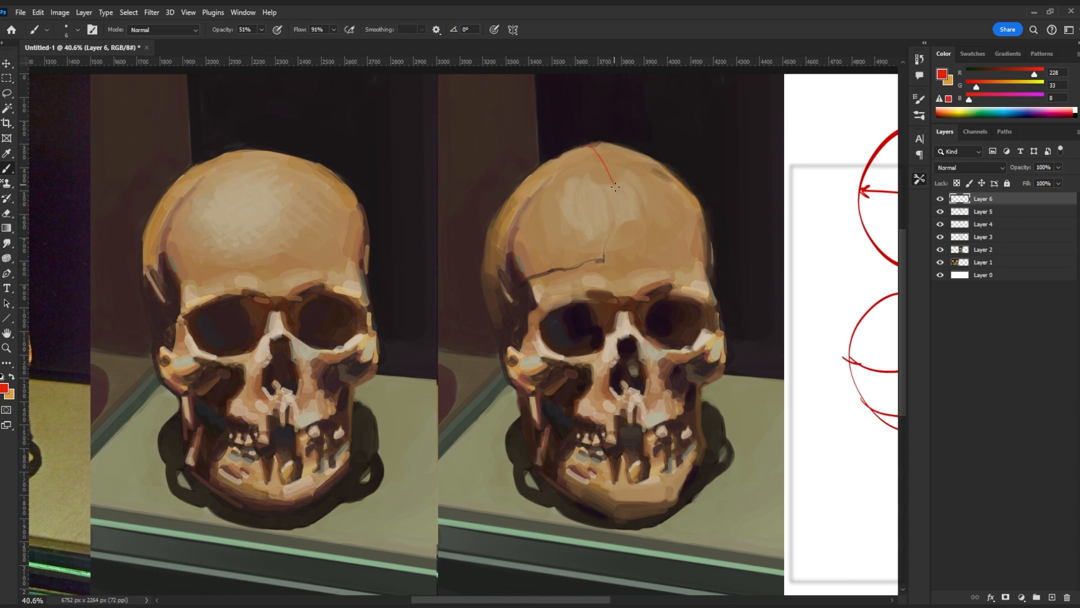
Redraw the first red line and add vertical contour lines across the rightmost cranium, following its curvature down to the brow
key(ctrl+z)
drag(596, 142, 617, 212)
drag(624, 282, 625, 326)
mouse_move(672, 192)
mouse_down()
mouse_move(679, 279)
mouse_move(689, 206)
mouse_move(702, 280)
mouse_up()
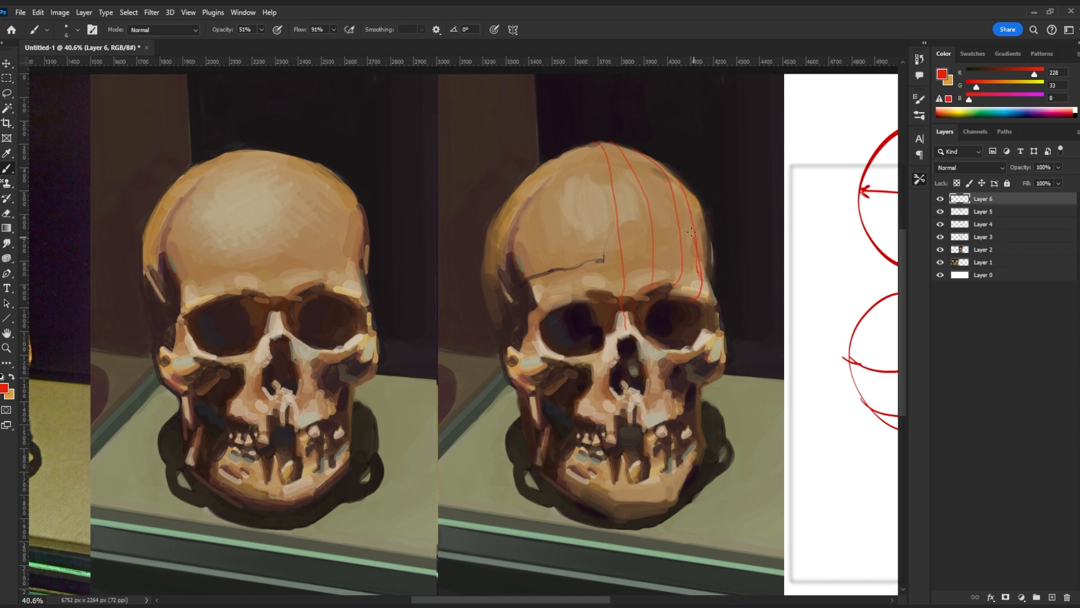
drag(571, 156, 583, 249)
mouse_move(553, 161)
mouse_down()
mouse_move(547, 210)
mouse_move(562, 284)
mouse_up()
drag(533, 189, 531, 248)
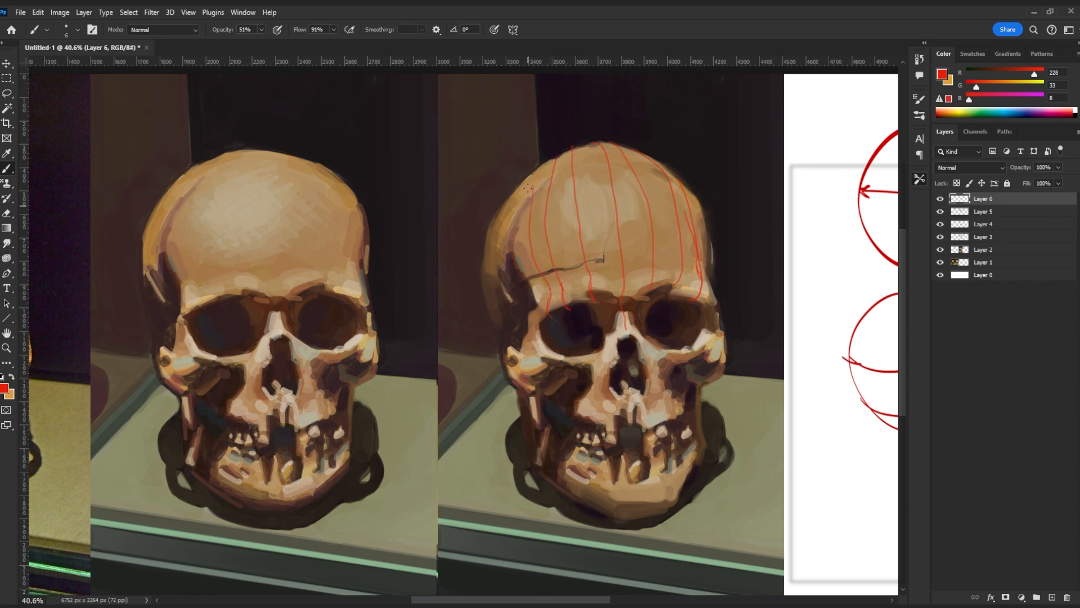
Cross the vertical contour lines with curved horizontal red lines over the upper part of the rightmost cranium
key(ctrl+shift+h)
key(ctrl+shift+h)
mouse_move(510, 239)
mouse_down()
mouse_move(538, 218)
mouse_move(617, 201)
mouse_move(696, 222)
mouse_move(663, 181)
mouse_move(615, 169)
mouse_move(528, 193)
mouse_move(500, 217)
mouse_move(516, 188)
mouse_move(600, 156)
mouse_move(676, 171)
mouse_up()
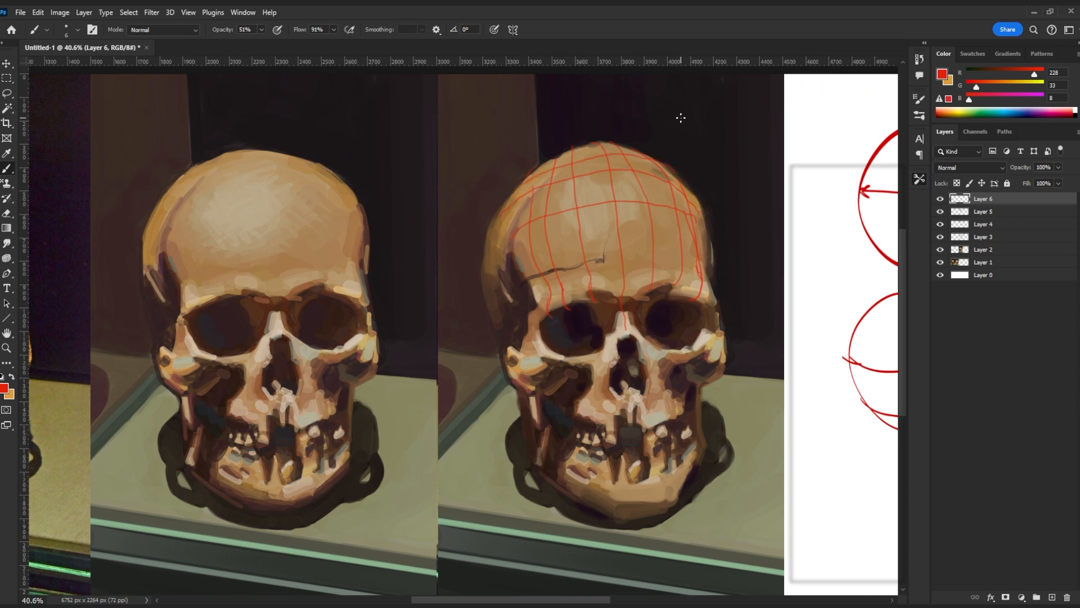
Hide Layer 6 with the red contour grid and make Layer 5 active for painting
click(940, 199)
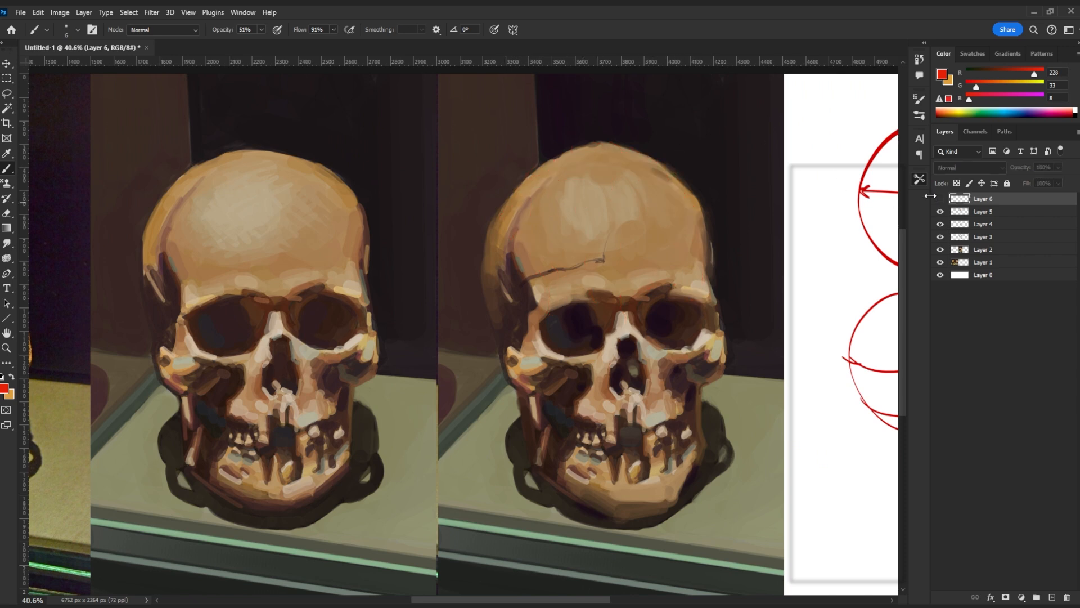
key(bracketright)
key(bracketright)
key(bracketright)
key(bracketright)
key(bracketright)
click(984, 214)
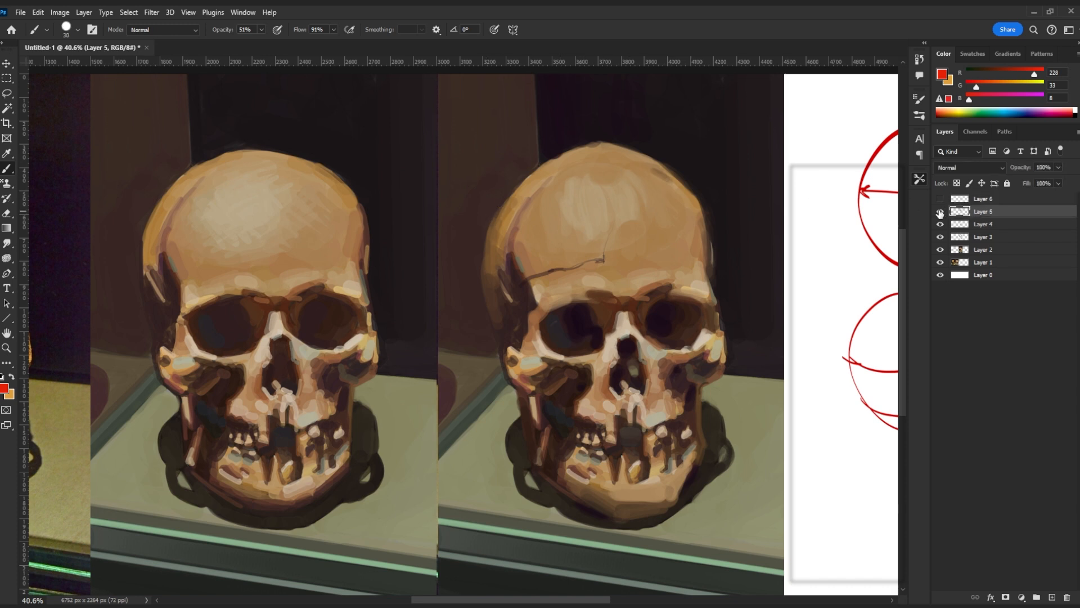
Paint a bright highlight centre on the rightmost forehead with a size 80 brush in RGB 209, 196, 179 sampled from the middle skull's nasal bone
key(bracketright)
key(bracketright)
key(bracketright)
alt+click(253, 200)
alt+click(290, 331)
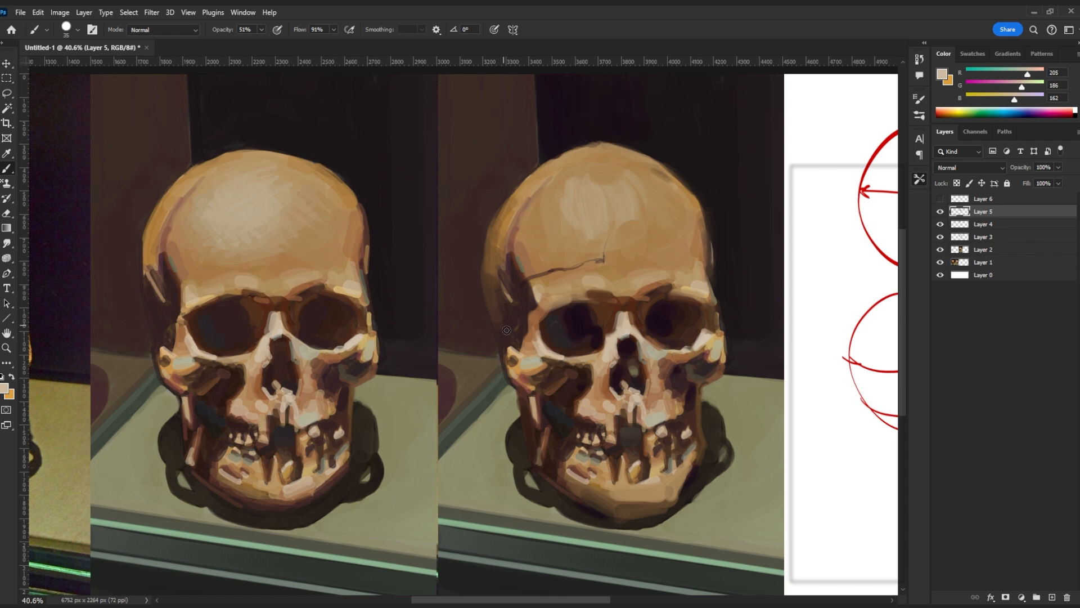
alt+click(281, 328)
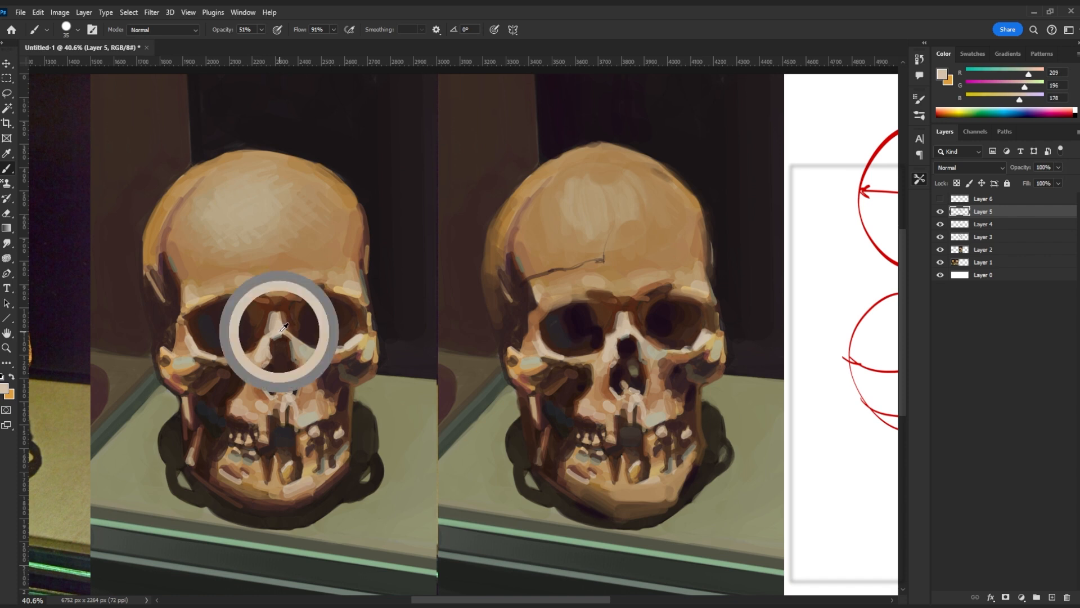
key(])
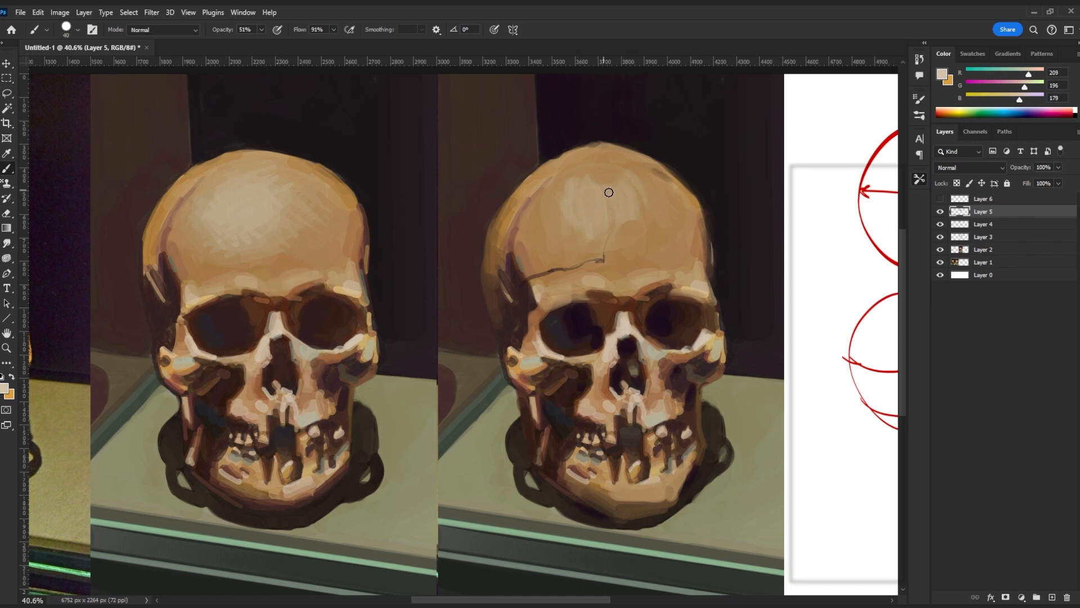
key(bracketright)
key(bracketright)
key(bracketright)
key(bracketright)
mouse_move(591, 199)
mouse_down()
mouse_move(605, 196)
mouse_move(590, 193)
mouse_move(602, 204)
mouse_up()
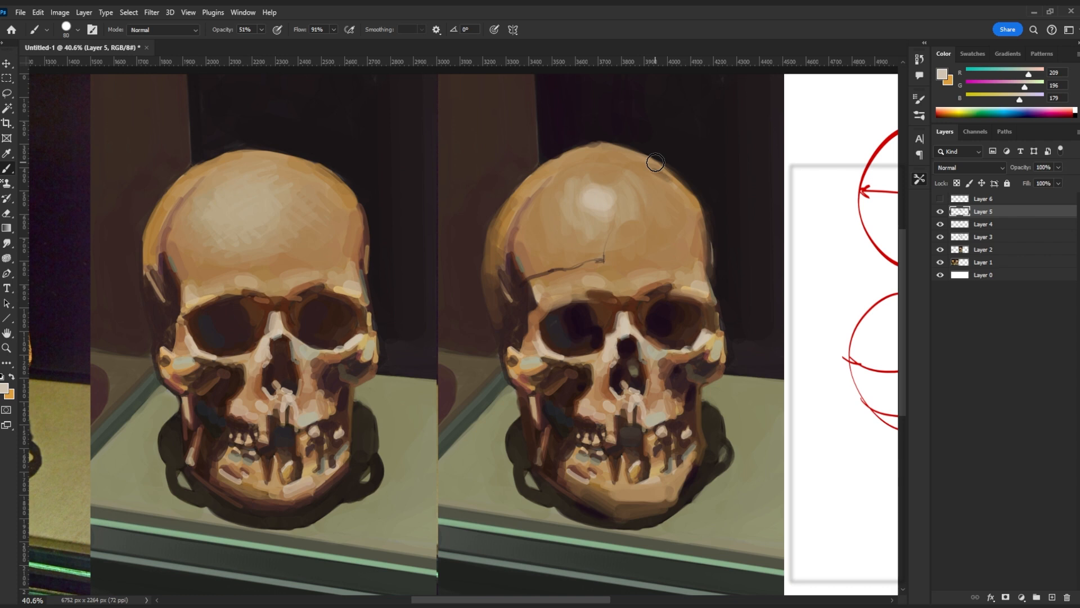
Try a thin stroke across the rightmost cranium with a size 8 brush, and undo it
key(bracketleft)
key(bracketleft)
key(bracketleft)
key(bracketleft)
key(bracketleft)
key(bracketleft)
key(bracketleft)
key(bracketleft)
key(bracketleft)
mouse_move(674, 154)
mouse_down()
mouse_move(551, 159)
mouse_move(602, 115)
mouse_move(612, 281)
mouse_up()
key(ctrl+z)
Extend the bright forehead highlight on the rightmost skull slightly downward in RGB 209, 196, 179
scroll(620, 218, down, 4)
scroll(619, 218, down, 1)
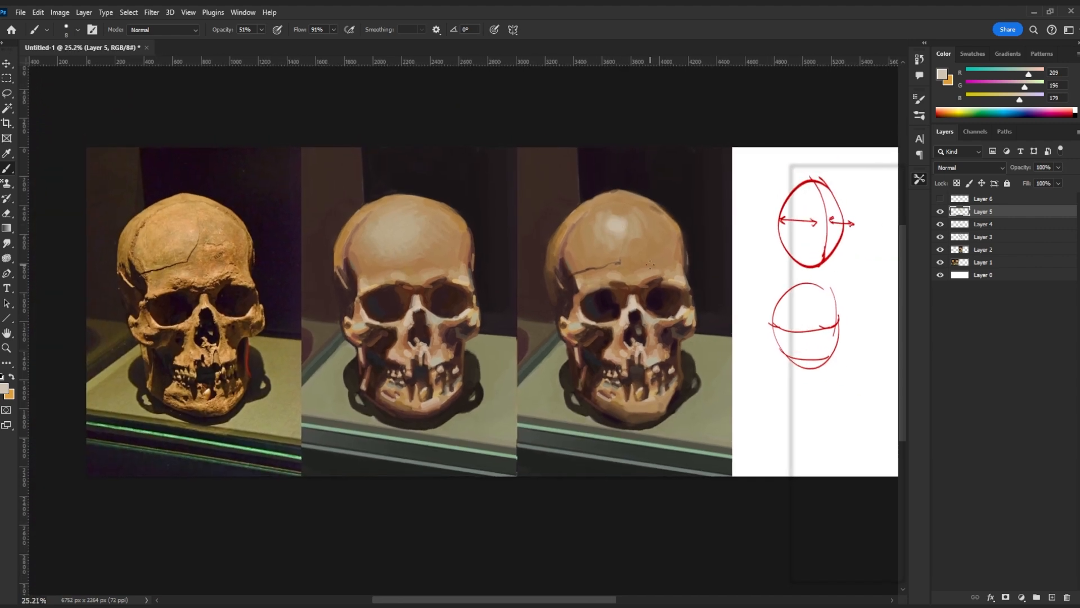
scroll(650, 265, up, 2)
drag(663, 222, 707, 220)
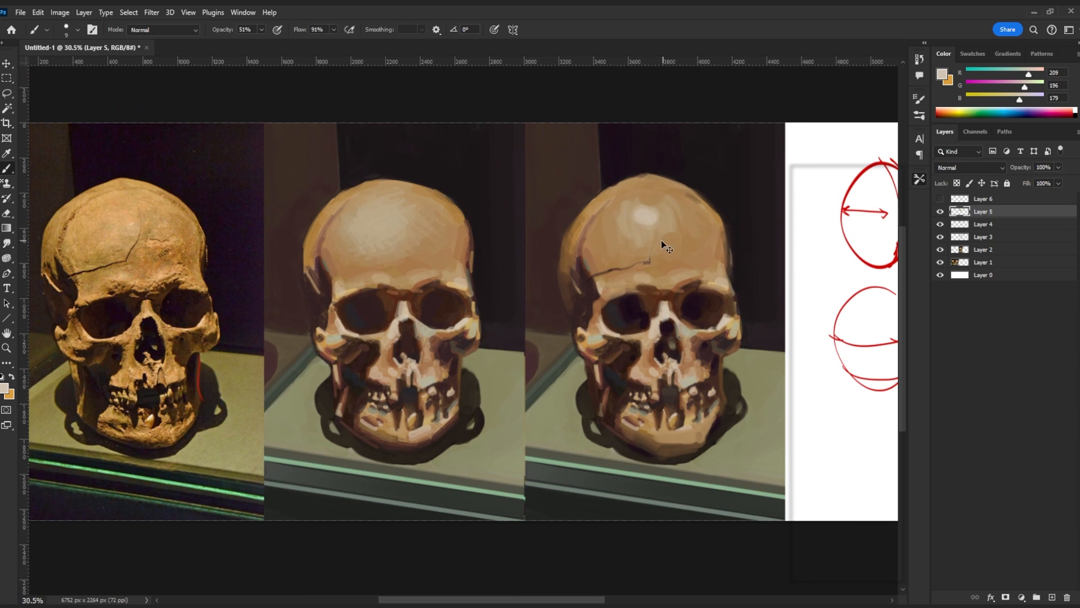
key(bracketright)
key(bracketright)
drag(646, 226, 647, 231)
Bring out the crack's upright branch through the forehead highlight with size 6 strokes in nearby tans, including RGB 194, 174, 144
alt+click(668, 252)
key(bracketleft)
key(bracketleft)
key(bracketleft)
key(bracketleft)
key(bracketleft)
key(bracketleft)
key(bracketleft)
key(bracketleft)
alt+click(656, 225)
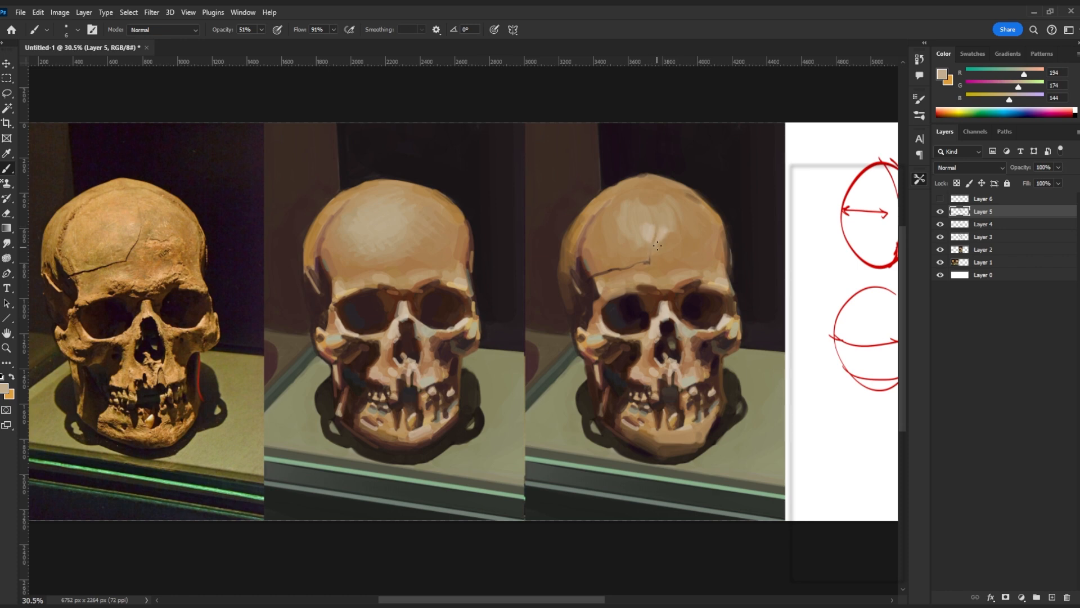
key(ctrl+shift+h)
key(ctrl+shift+h)
drag(683, 290, 666, 287)
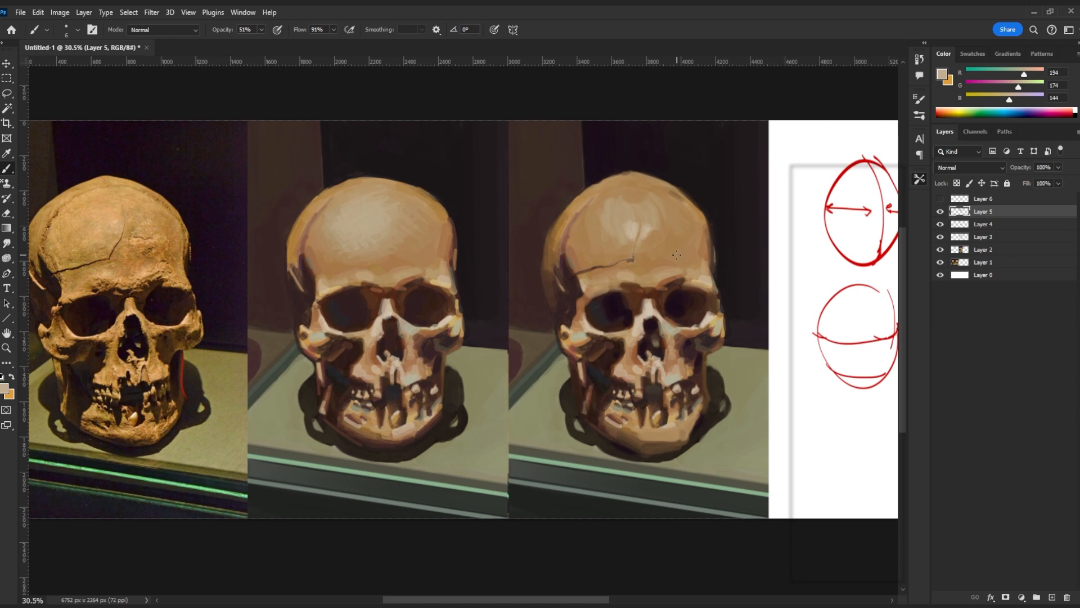
Examine the rightmost skull's colours by sampling the brown temple edge and the cool grey below the eye socket
mouse_move(643, 256)
mouse_down()
mouse_move(494, 251)
mouse_move(630, 234)
mouse_move(635, 251)
mouse_move(629, 242)
mouse_up()
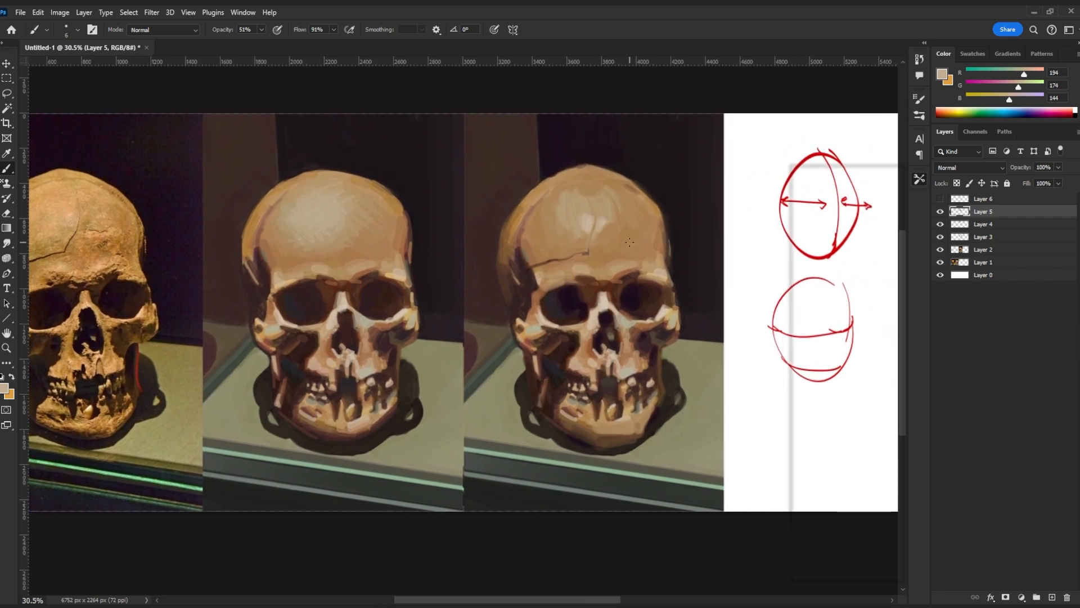
drag(544, 325, 571, 321)
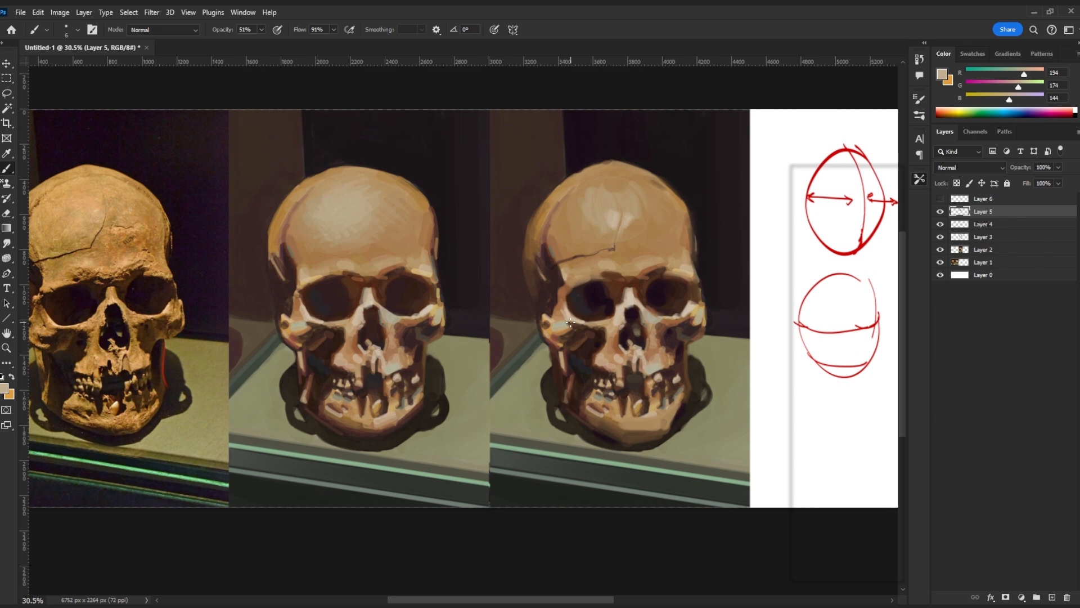
scroll(594, 323, up, 5)
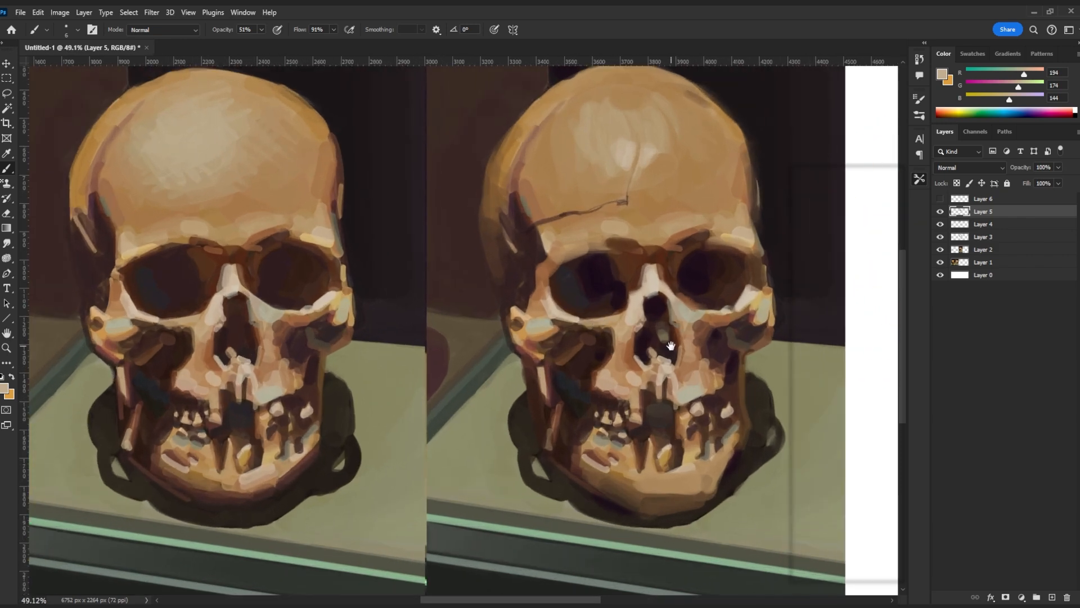
drag(673, 343, 603, 328)
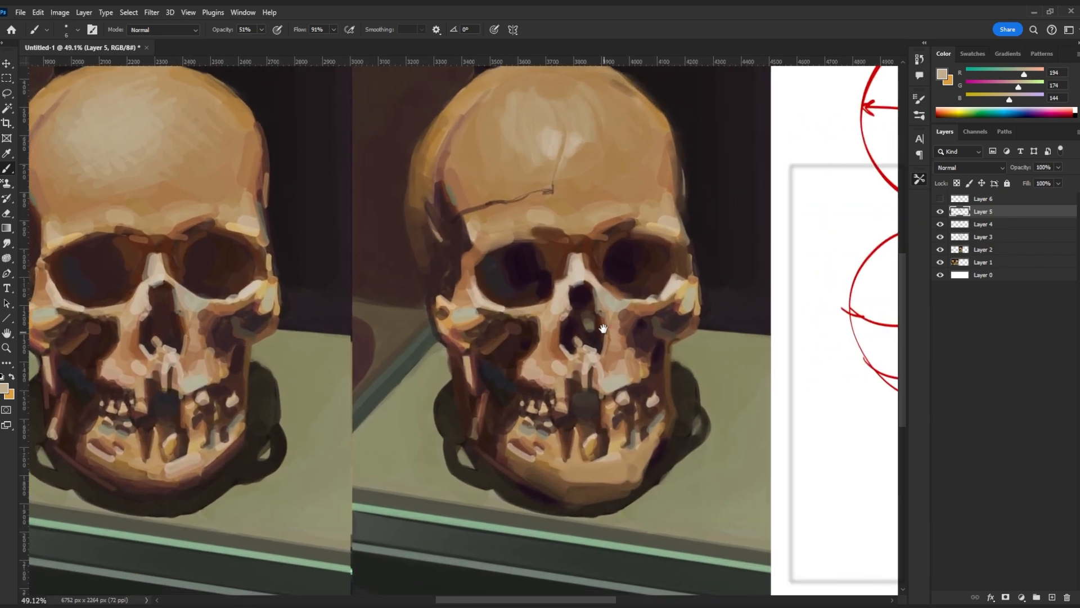
alt+click(442, 163)
drag(641, 312, 592, 317)
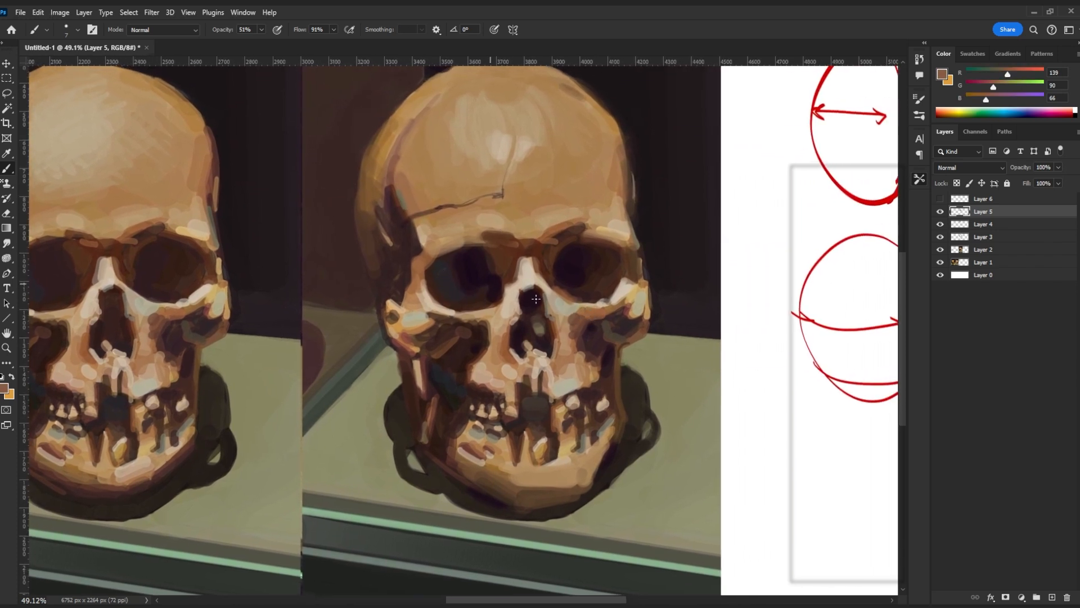
alt+click(572, 304)
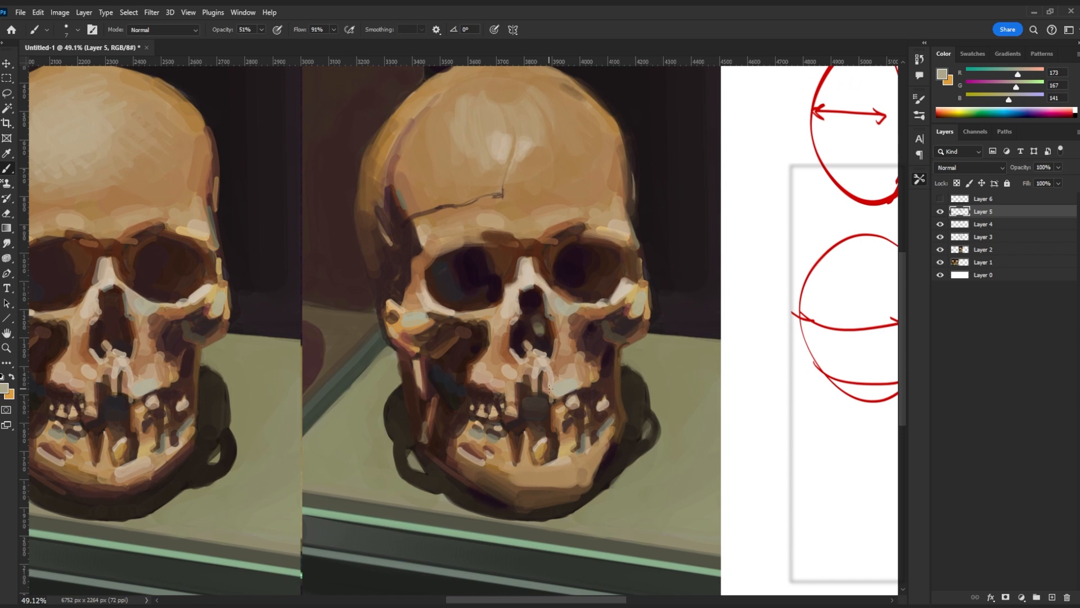
key(bracketright)
key(bracketright)
key(bracketright)
key(bracketright)
key(bracketright)
alt+click(418, 313)
key(bracketleft)
key(bracketleft)
key(bracketleft)
key(bracketleft)
key(bracketleft)
key(bracketleft)
key(bracketleft)
key(bracketright)
key(bracketright)
key(bracketright)
key(bracketright)
key(bracketright)
key(bracketleft)
key(bracketleft)
key(bracketleft)
Brush red-brown, RGB 122, 68, 57, into the side planes of the rightmost skull's cheeks with a size 50 brush
alt+click(429, 372)
alt+click(411, 350)
key(bracketright)
key(bracketright)
key(bracketright)
key(bracketright)
key(bracketright)
mouse_move(465, 348)
mouse_down()
mouse_move(449, 343)
mouse_move(461, 355)
mouse_move(451, 341)
mouse_move(469, 347)
mouse_up()
mouse_move(618, 347)
mouse_down()
mouse_move(594, 345)
mouse_move(604, 337)
mouse_move(612, 360)
mouse_move(608, 395)
mouse_up()
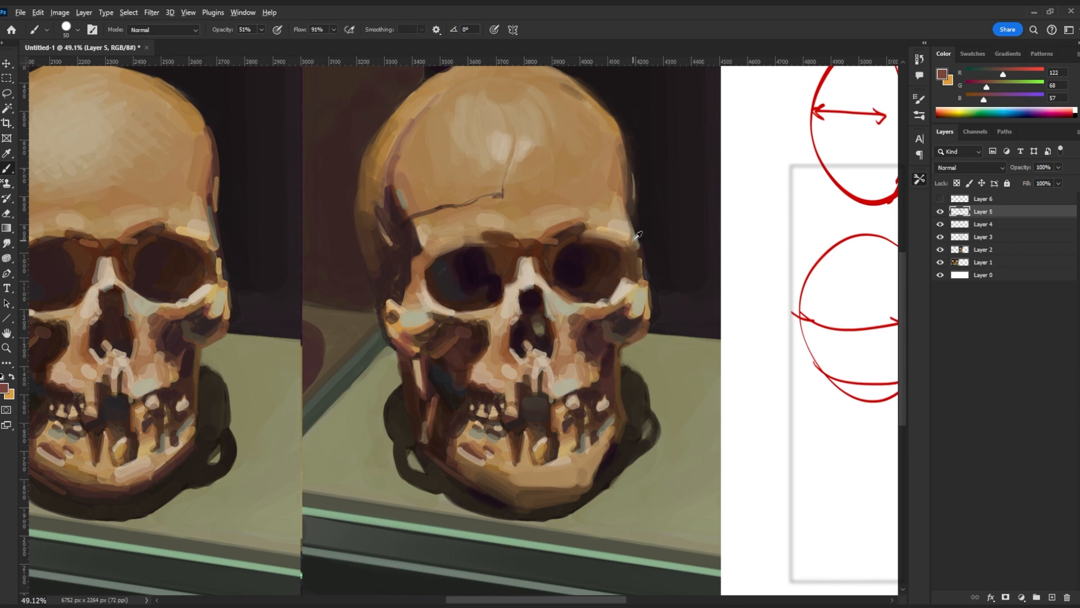
Sample muted greys from the rightmost skull and mix a pale green brush colour, RGB 155, 184, 146
alt+click(638, 236)
alt+click(550, 307)
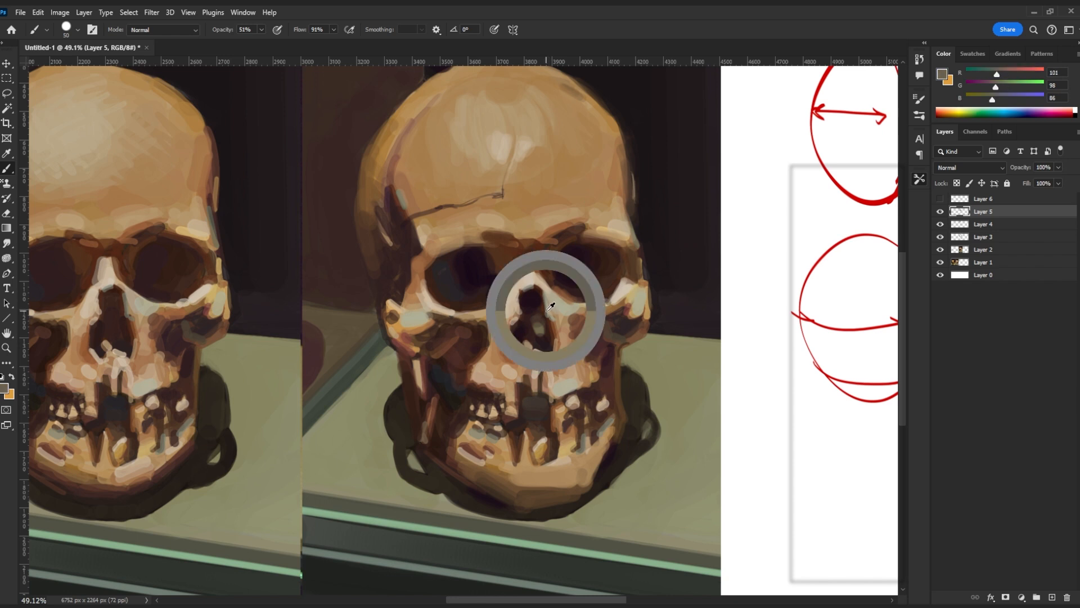
alt+click(417, 319)
drag(615, 202, 684, 239)
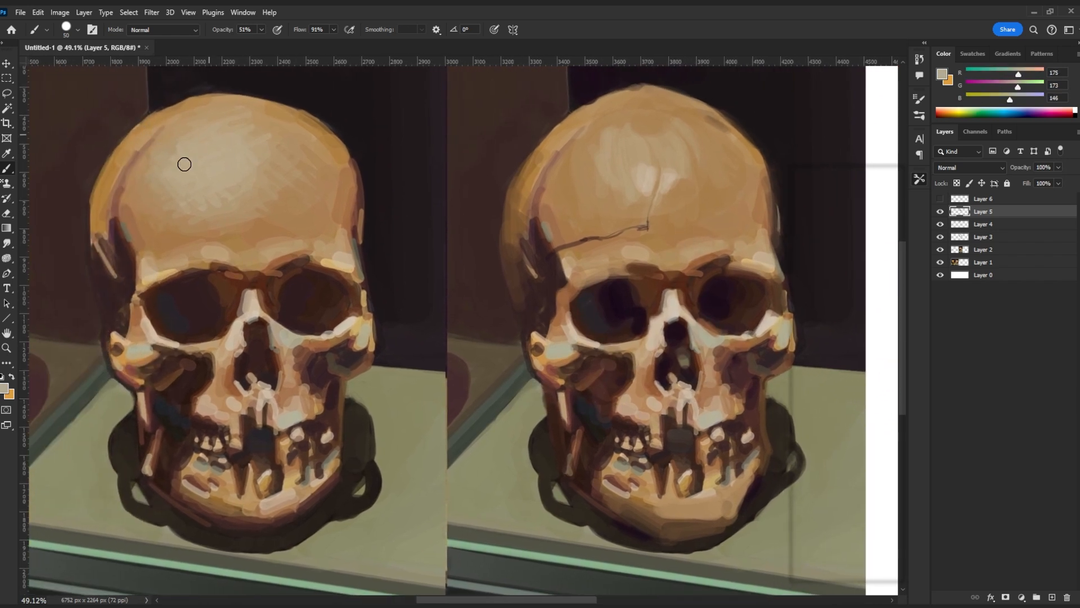
drag(631, 306, 542, 316)
key(])
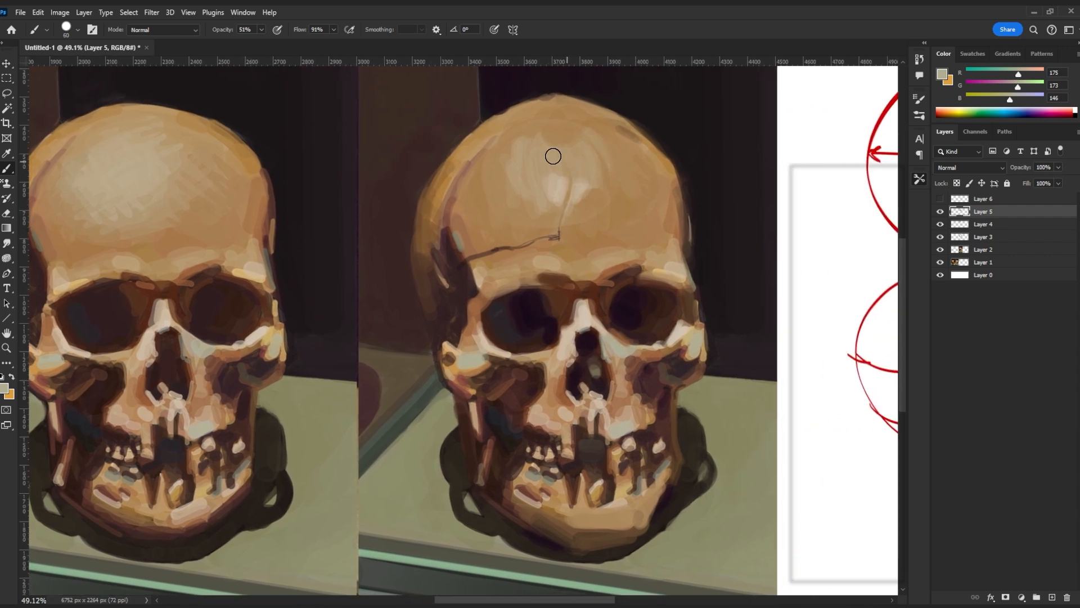
key([)
drag(1018, 74, 1022, 85)
Brush pale green, RGB 155, 184, 146, around the rightmost skull's forehead highlight with a brush up to size 35
key([)
key([)
key([)
key([)
key([)
key([)
key([)
key(bracketright)
key(bracketright)
key(bracketright)
key(bracketright)
key(bracketright)
scroll(558, 145, down, 2)
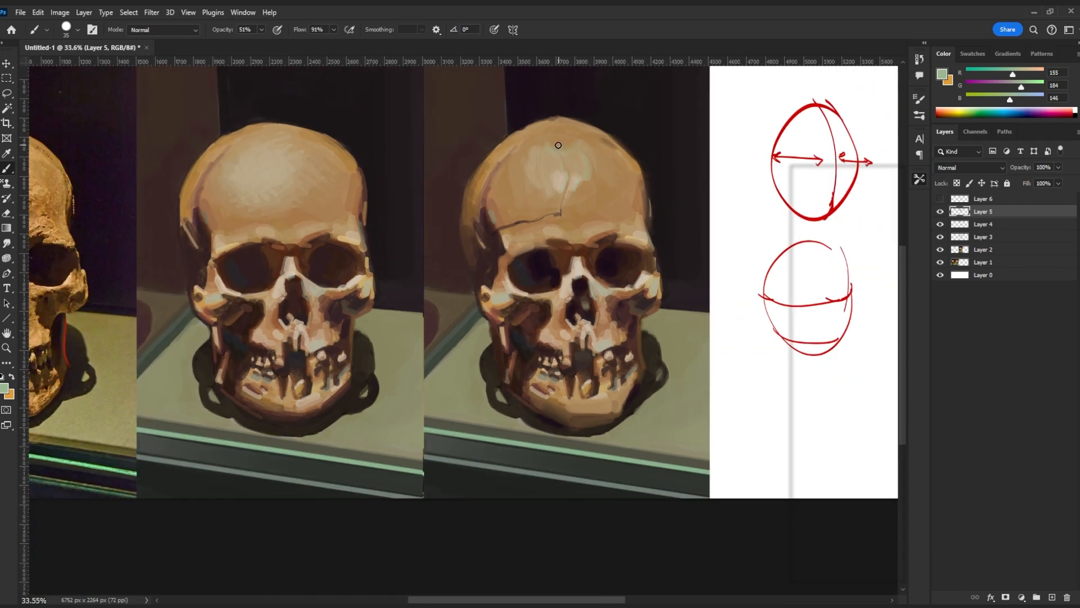
drag(558, 145, 572, 161)
key(ctrl+shift+h)
key(ctrl+shift+h)
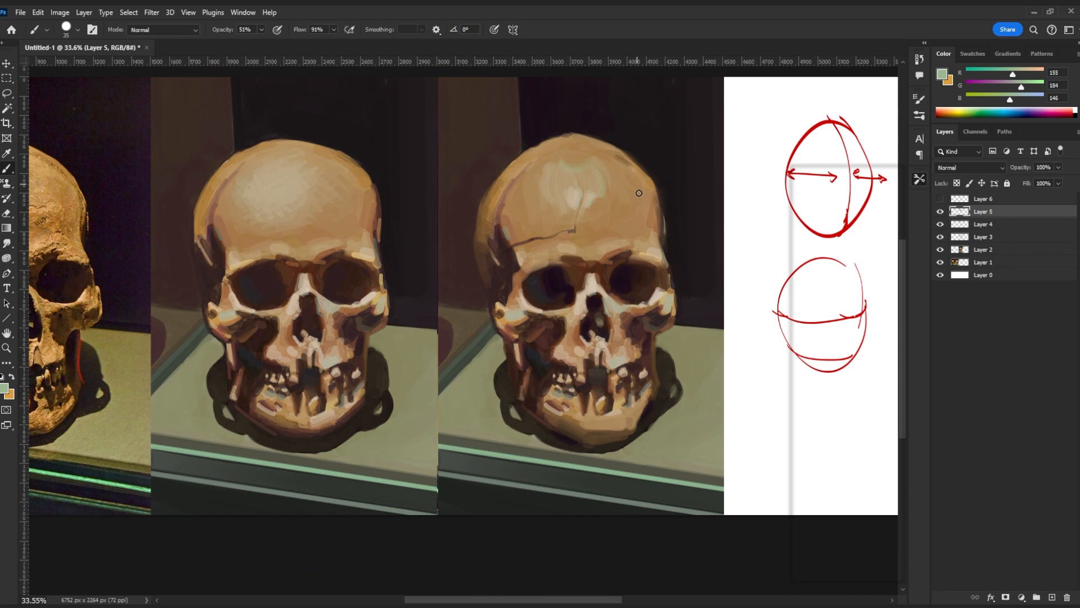
Add small pale green accents along the rightmost skull's brow ridge above the eye sockets, working down to brush size 25
drag(650, 213, 632, 222)
key(bracketleft)
key(bracketleft)
key(bracketleft)
key(bracketright)
key(bracketright)
key(bracketright)
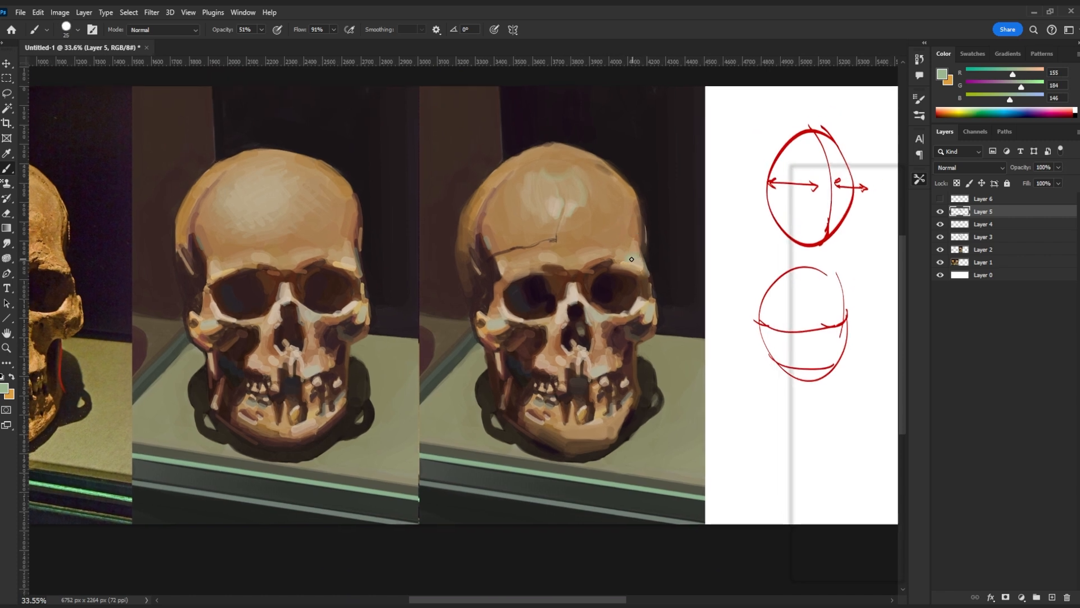
key(ctrl+shift+h)
key(ctrl+shift+h)
drag(594, 299, 641, 293)
Rework the brow above the rightmost skull's left-hand eye socket with dark brown, RGB 77, 45, 31, and tan, RGB 175, 140, 97
alt+click(653, 262)
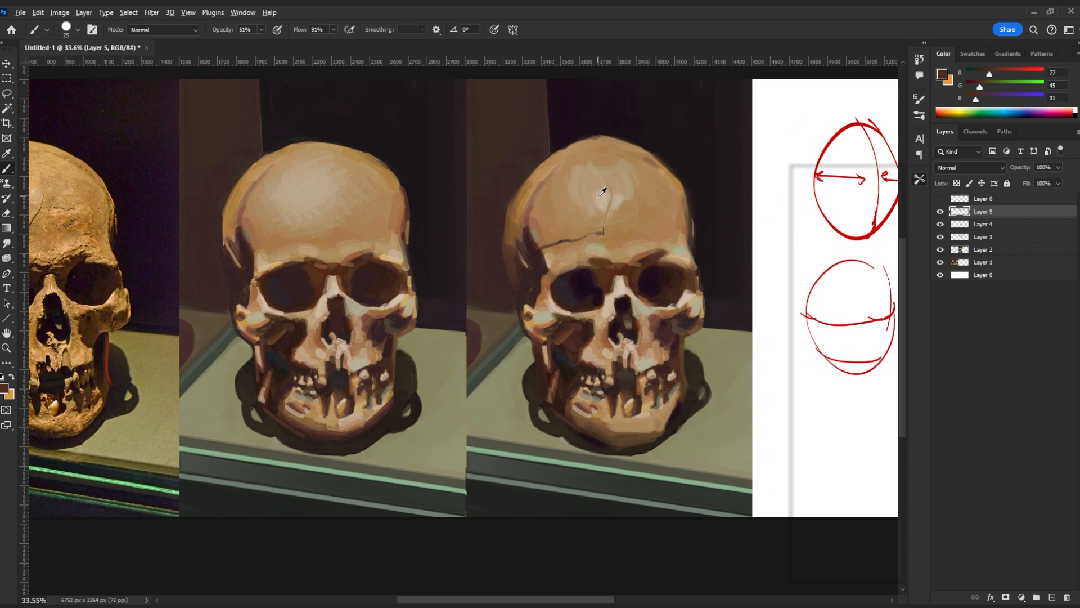
scroll(602, 192, down, 1)
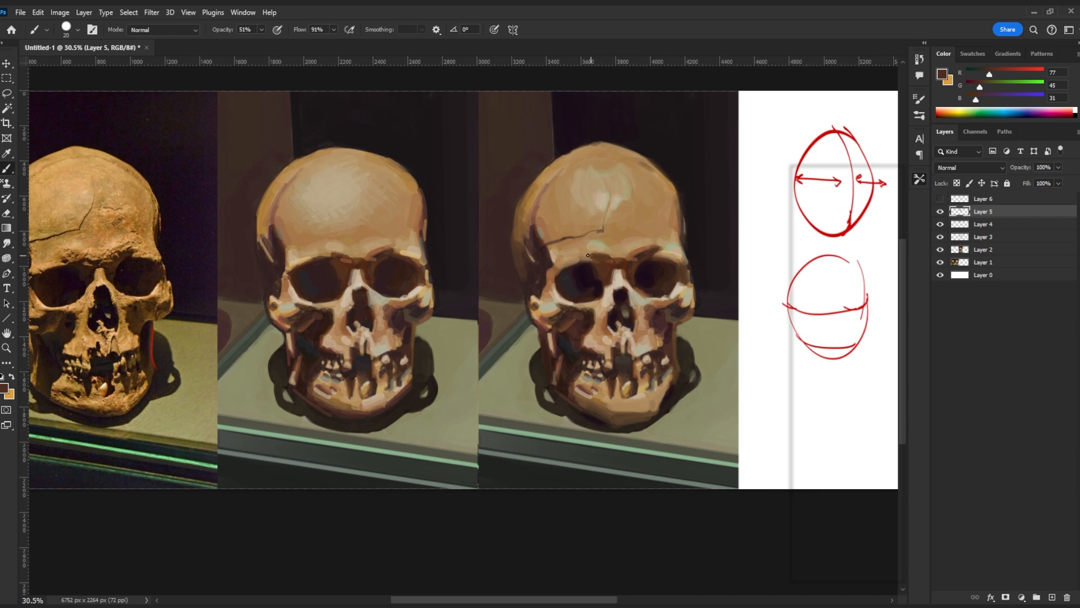
key(bracketleft)
alt+click(588, 244)
key(bracketright)
key(bracketright)
key(bracketright)
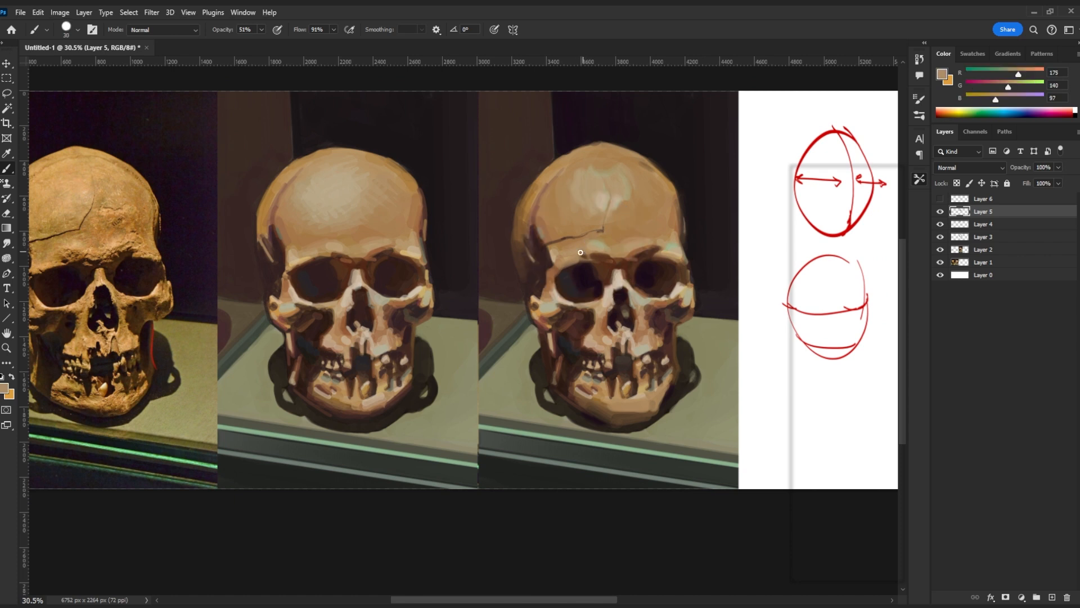
Darken the upper rim of the rightmost skull's left-hand eye socket with small near-black strokes in RGB 27, 11, 24
alt+click(649, 271)
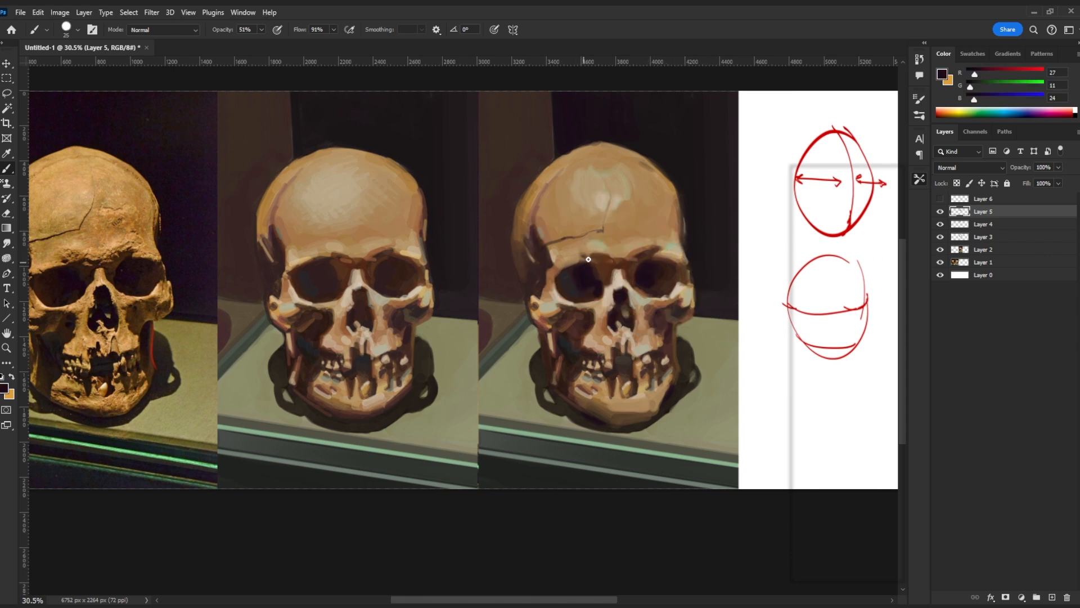
key(bracketleft)
key(bracketleft)
drag(586, 257, 583, 255)
mouse_move(731, 223)
mouse_down()
mouse_move(690, 243)
mouse_move(747, 238)
mouse_up()
key(bracketright)
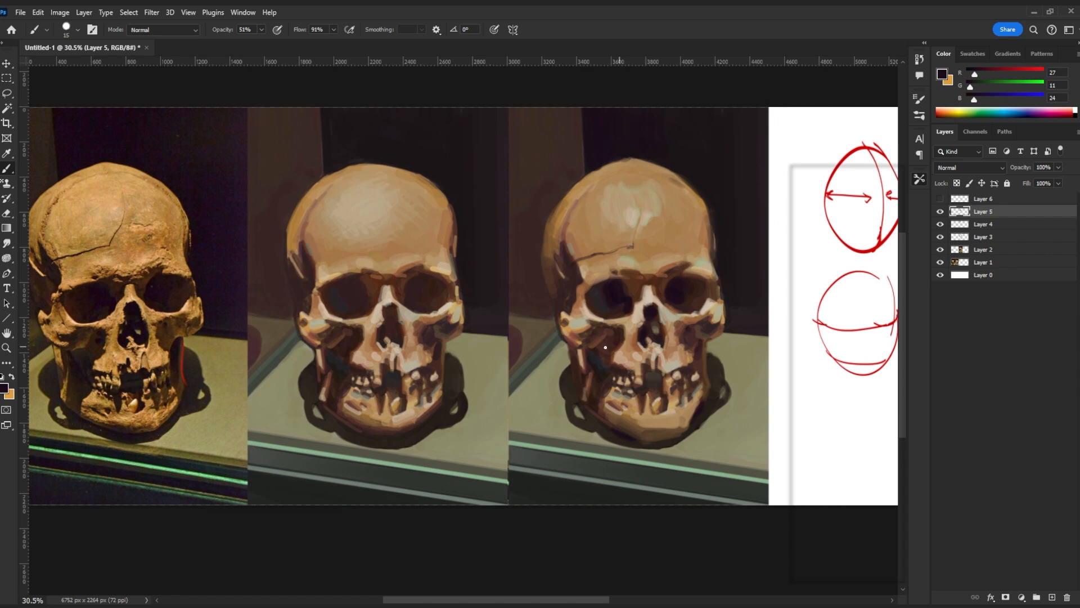
Touch up the shadow below the rightmost skull's left-hand cheekbone with sampled browns, RGB 105, 63, 46 and 62, 36, 32
alt+click(592, 341)
key(bracketright)
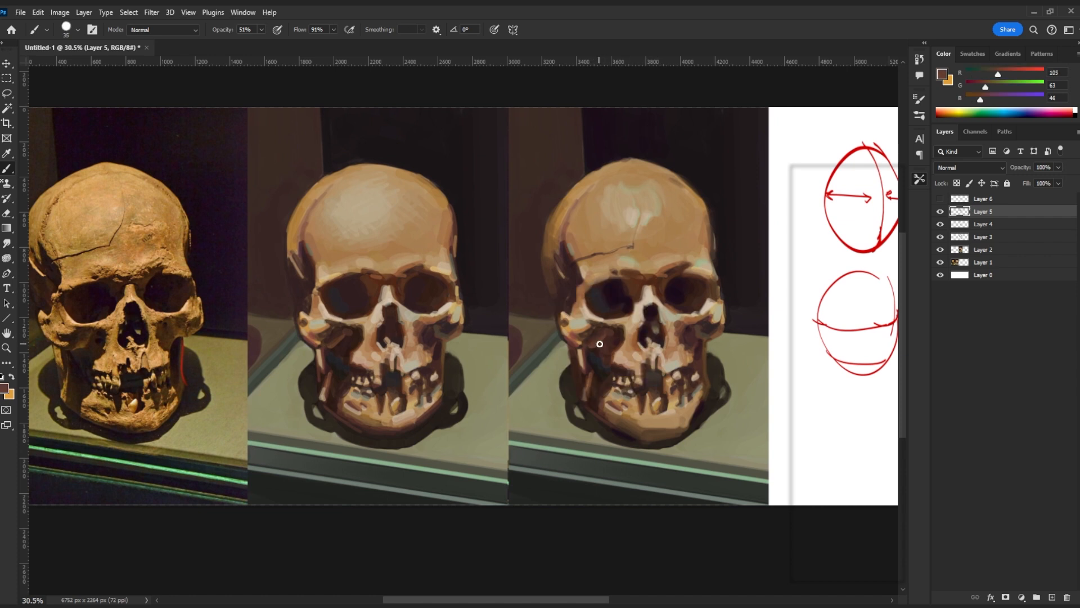
alt+click(606, 344)
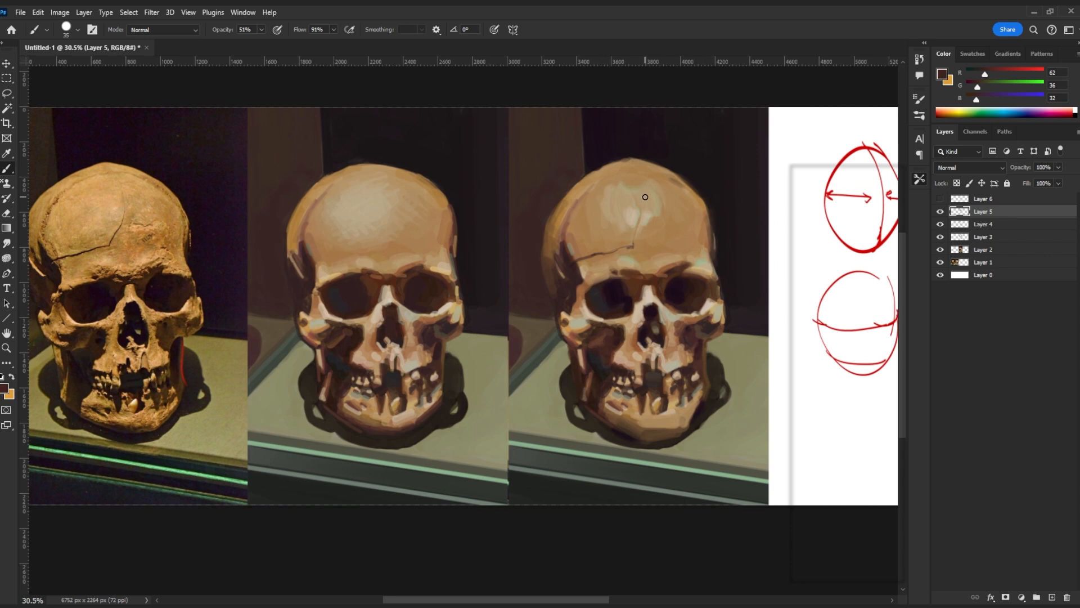
mouse_move(630, 247)
mouse_down()
mouse_move(649, 249)
mouse_move(641, 262)
mouse_up()
scroll(641, 263, down, 4)
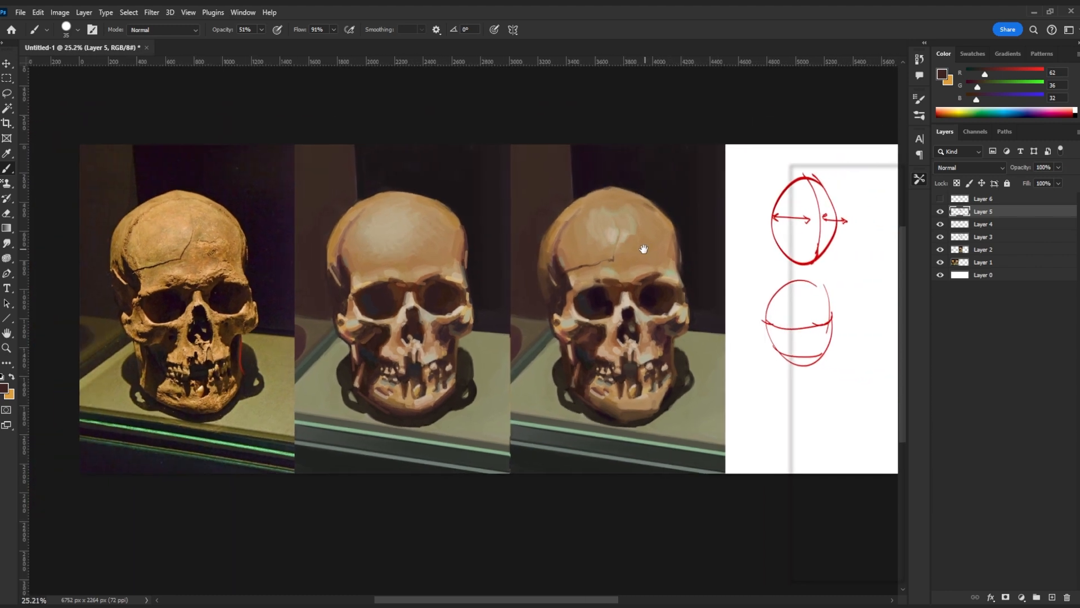
scroll(644, 249, up, 6)
scroll(649, 271, up, 3)
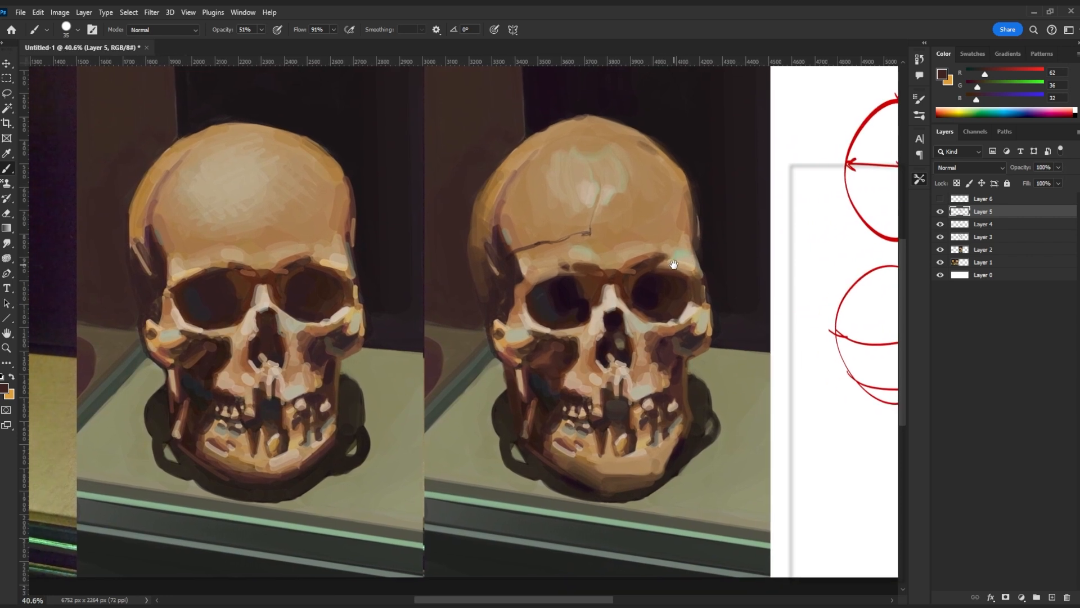